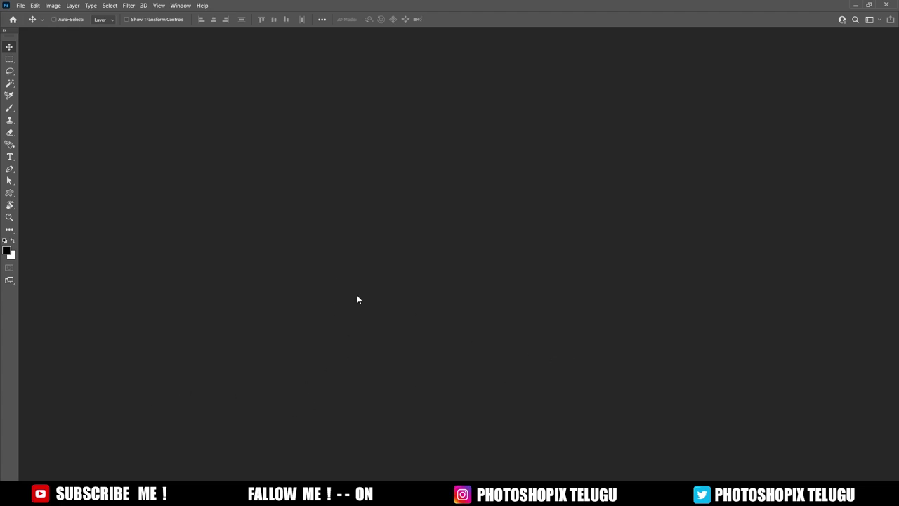
Create a new blank document 15 × 12 inches at 250 pixels per inch
key("ctrl+n")
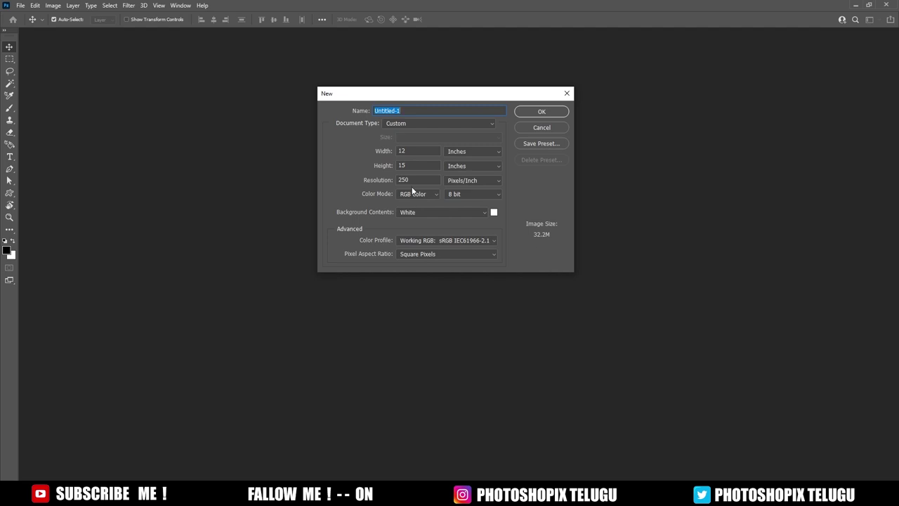
double_click(423, 152)
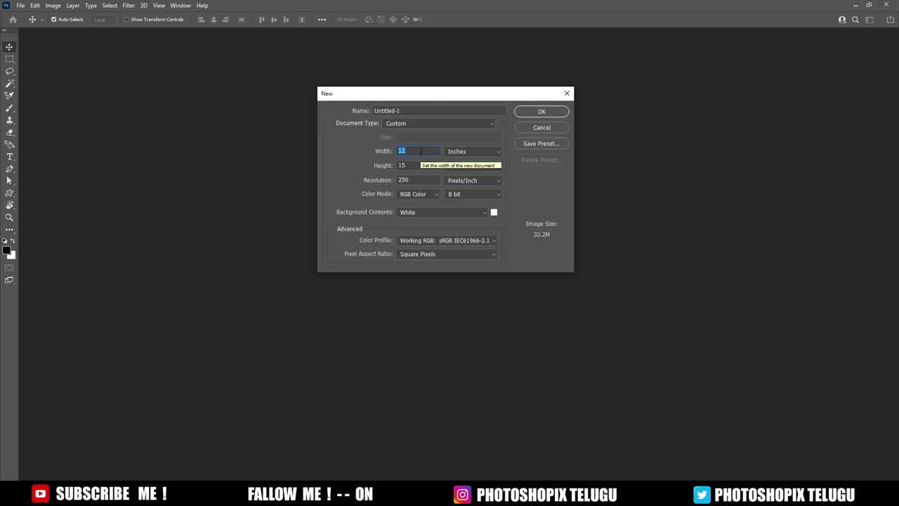
key("Tab")
type("12")
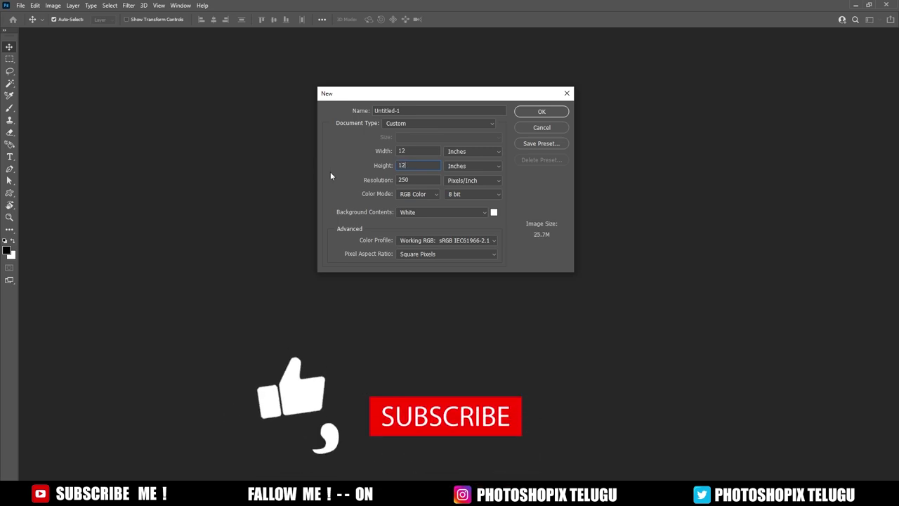
key("shift+Tab")
type("15")
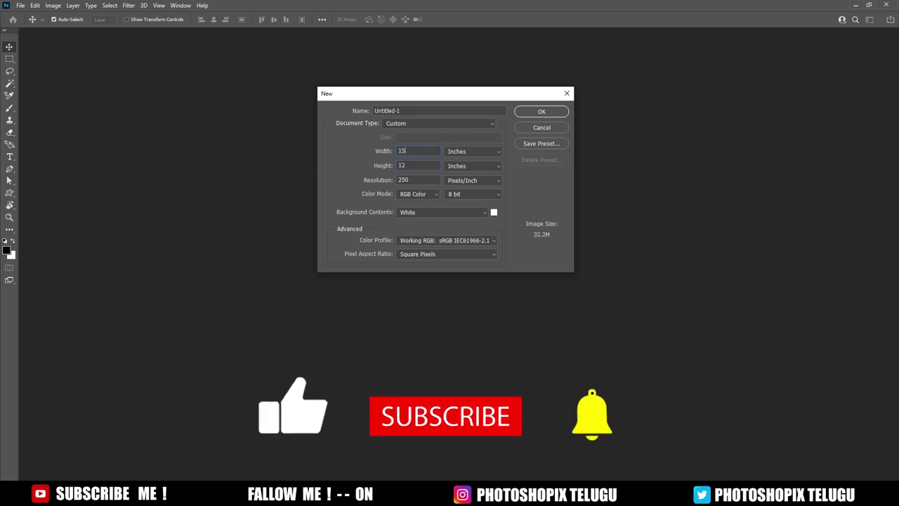
key("Return")
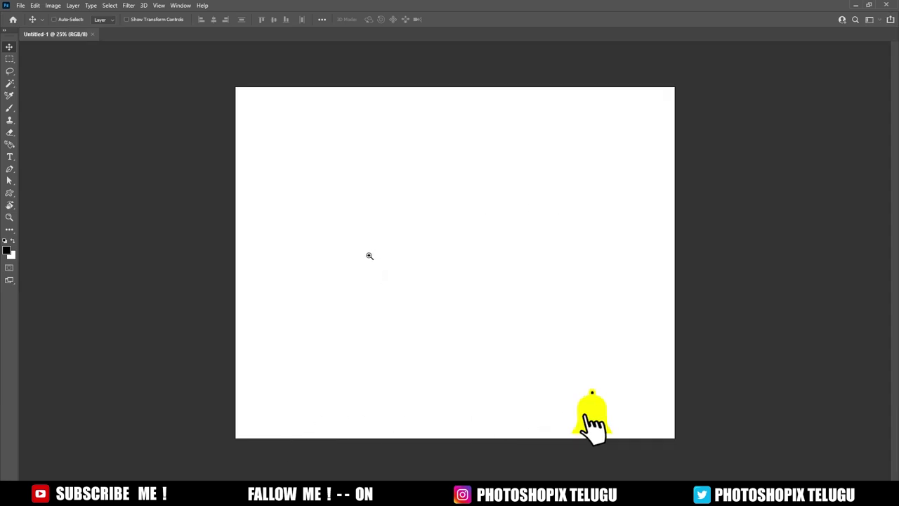
Crop a strip off the canvas top and show the Layers panel
key("c")
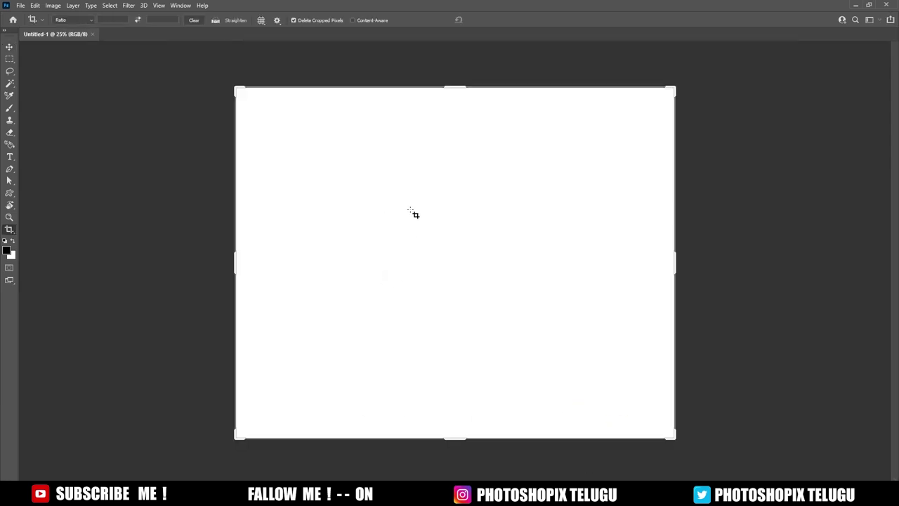
left_click_drag(455, 88, 445, 108)
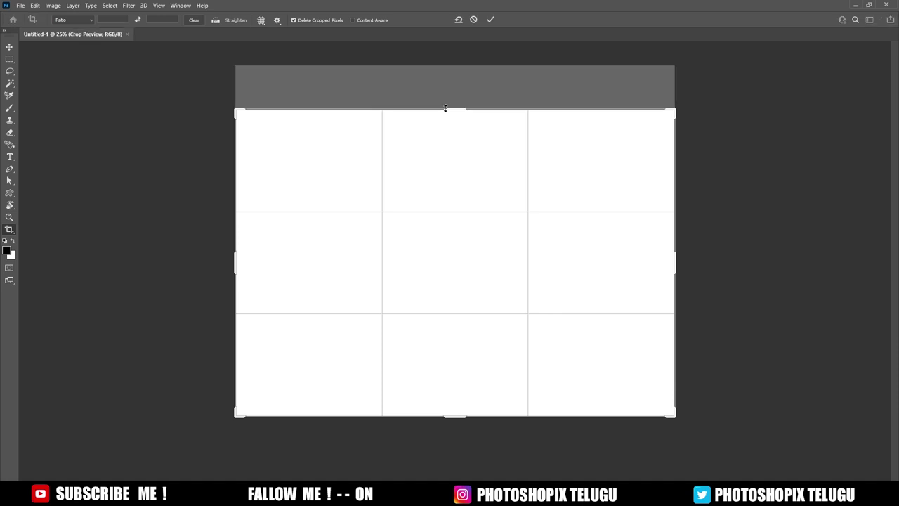
key("Return")
key("v")
key("F7")
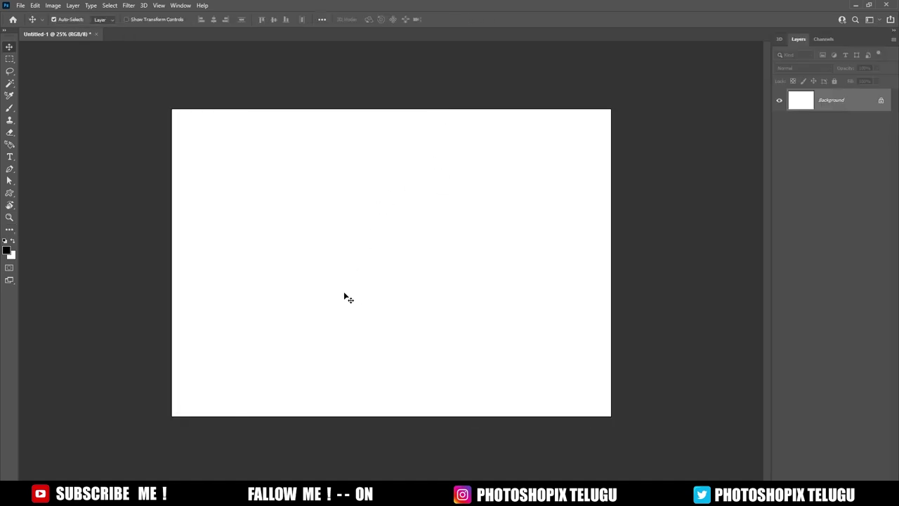
Switch the Windows keyboard input language to Telugu
key("ctrl+plus")
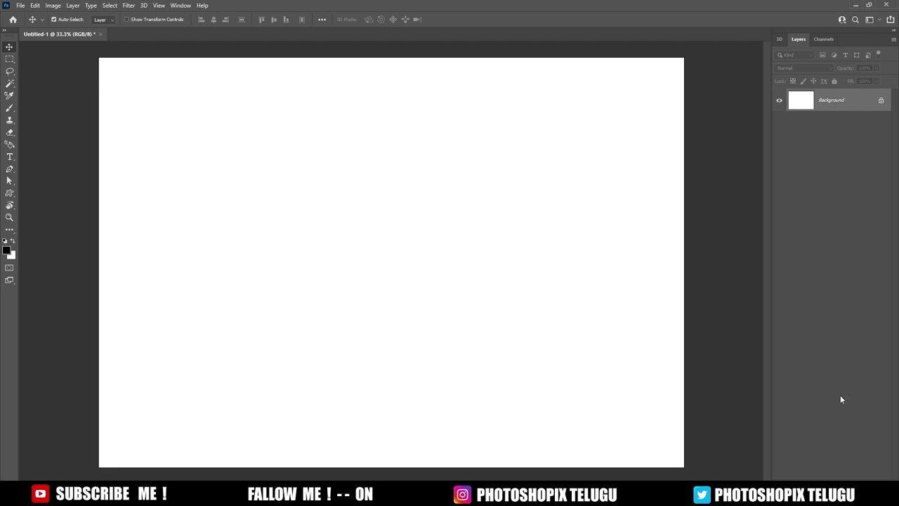
key("f")
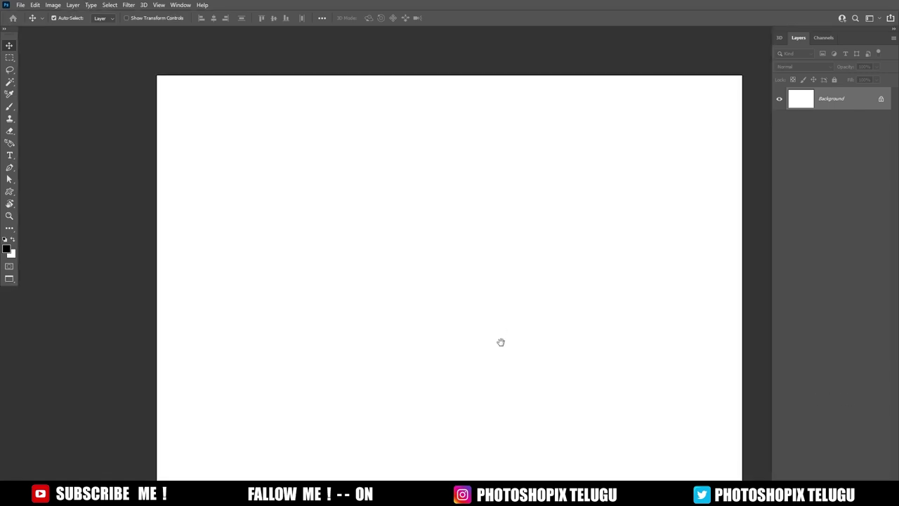
left_click_drag(500, 342, 484, 329)
key("f")
key("f")
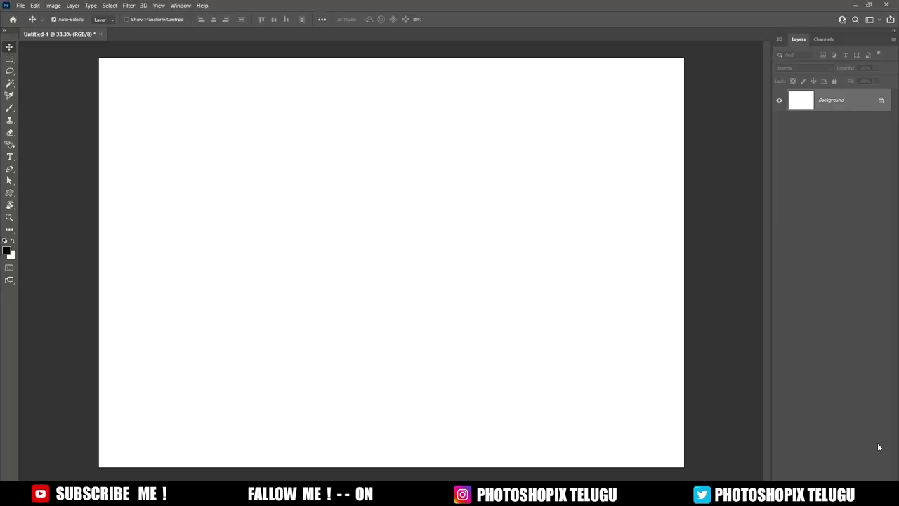
left_click(843, 495)
left_click(815, 450)
Type the Telugu word కళ్యాణం via 'kalyanam' transliteration, then return input to English
left_click(9, 156)
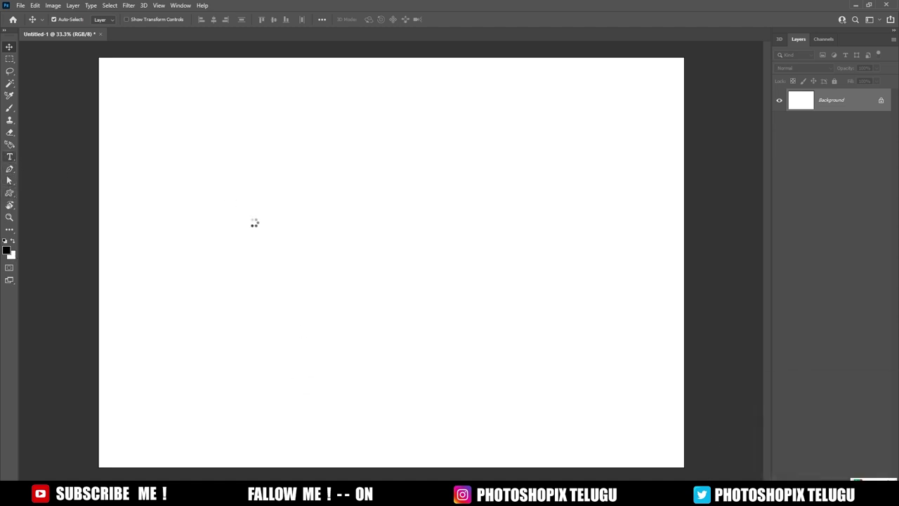
left_click(242, 264)
type("k")
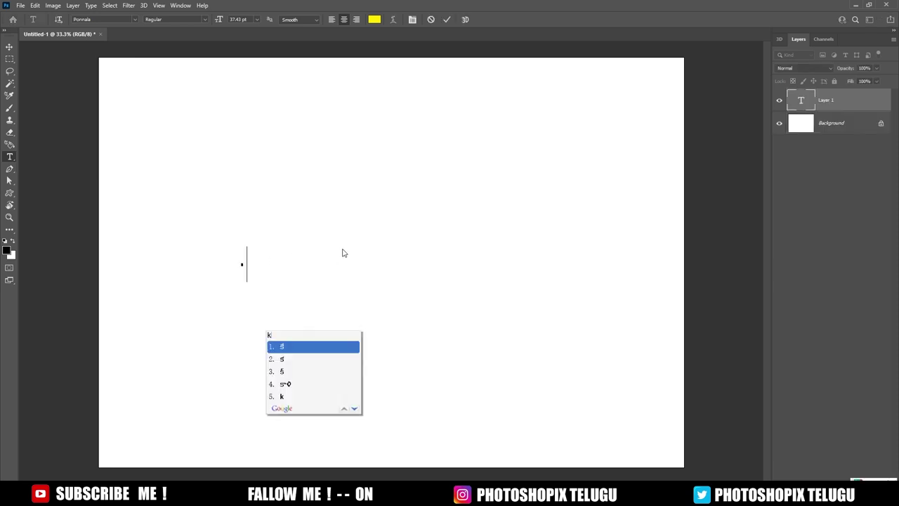
type("a")
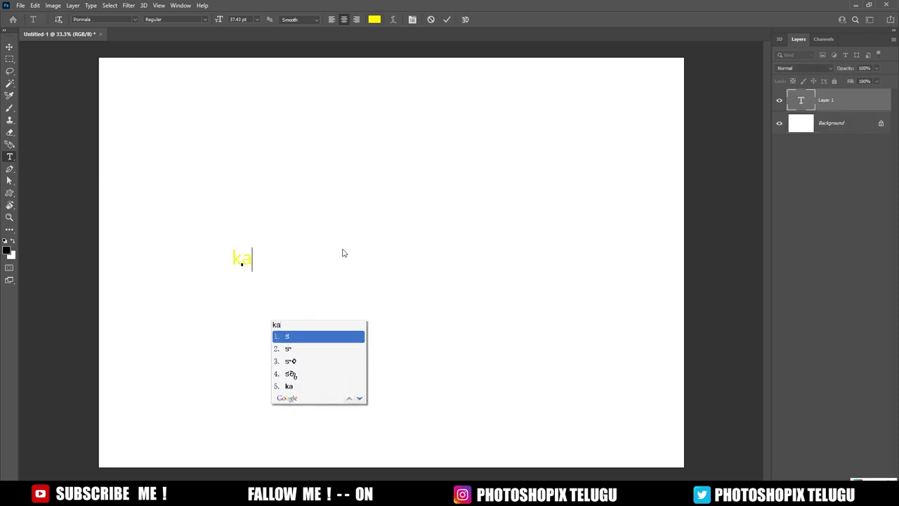
type("lyanam")
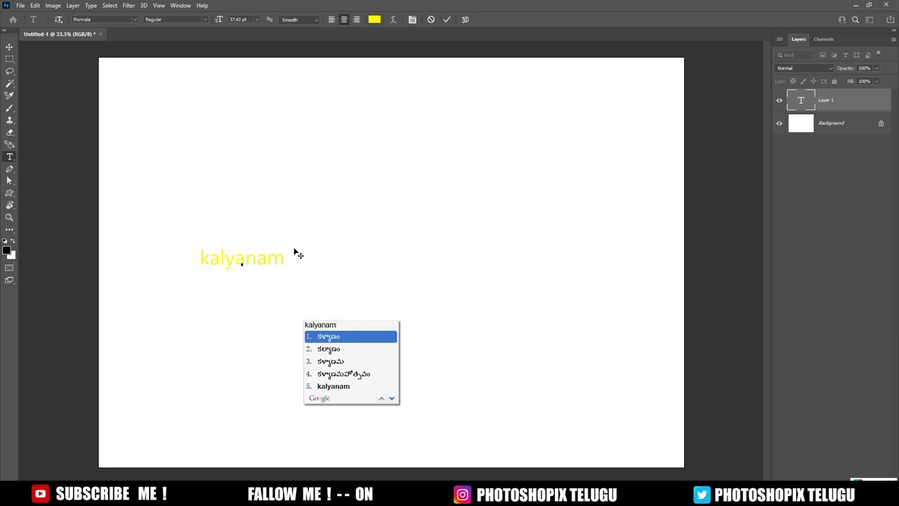
key("space")
left_click(292, 247)
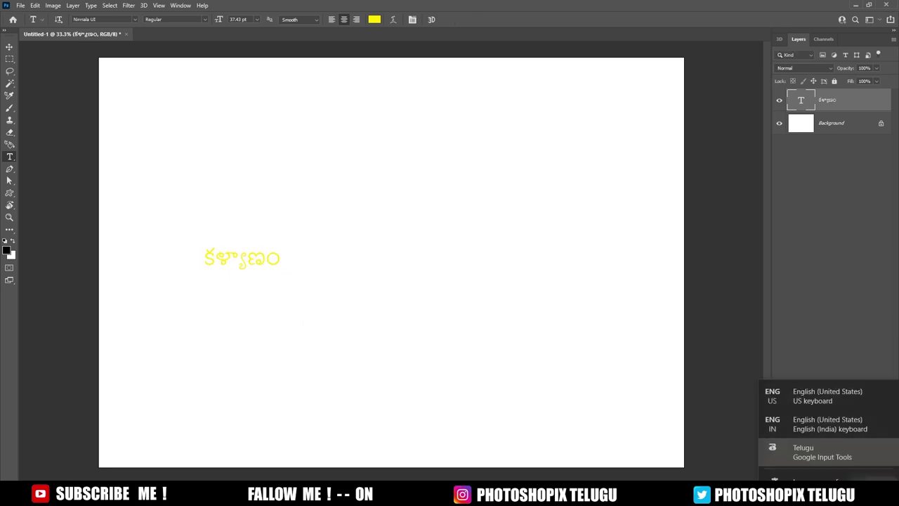
left_click(812, 395)
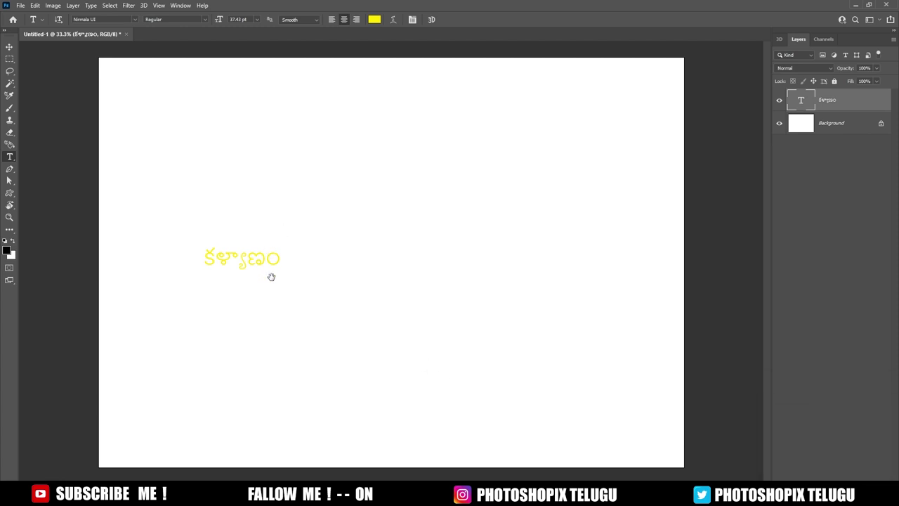
Enlarge the word about four times and move it right
key("ctrl+t")
left_click_drag(336, 296, 400, 327)
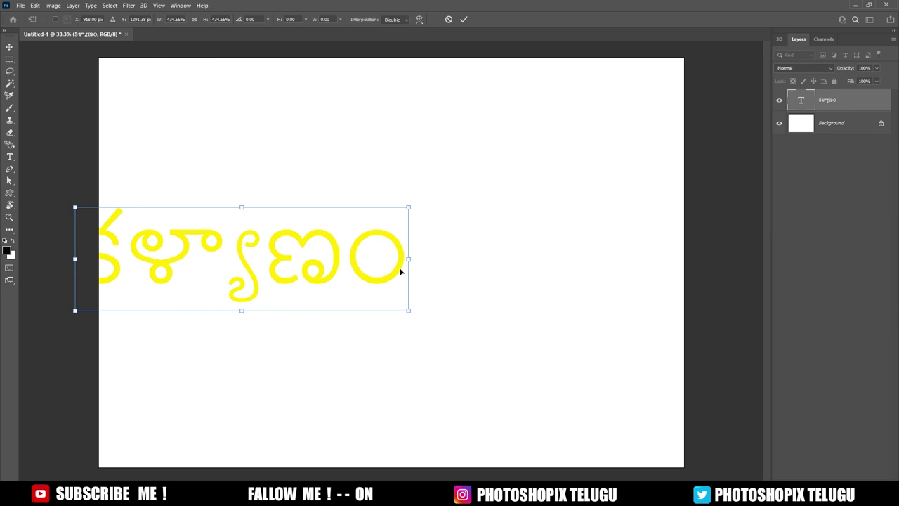
key("Return")
mouse_move(391, 274)
left_mouse_down()
mouse_move(425, 287)
mouse_move(441, 282)
mouse_move(428, 275)
left_mouse_up()
Set the whole word's font to Ponnala
key("t")
left_click(379, 262)
key("ctrl+a")
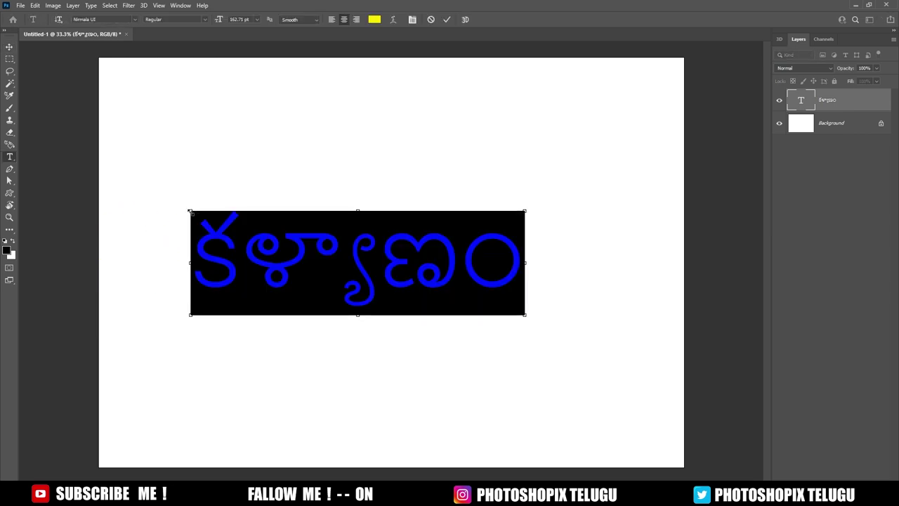
left_click(135, 19)
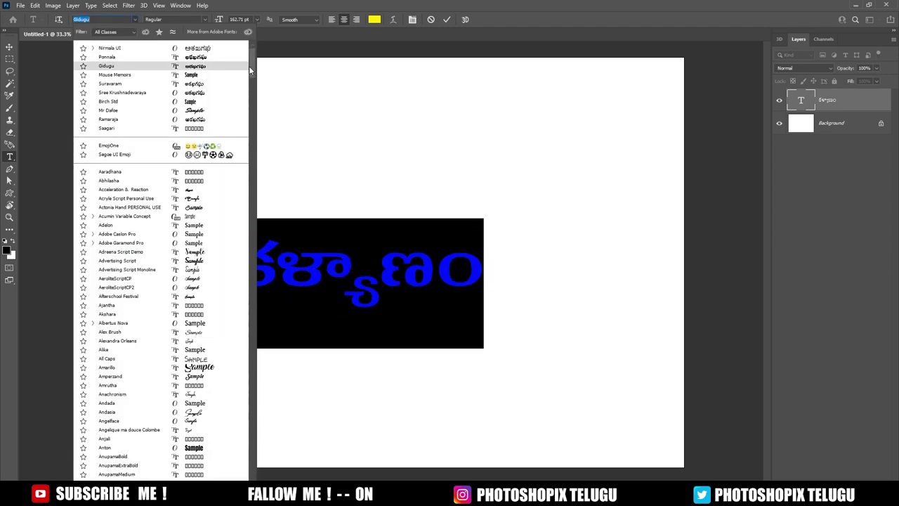
left_click(219, 59)
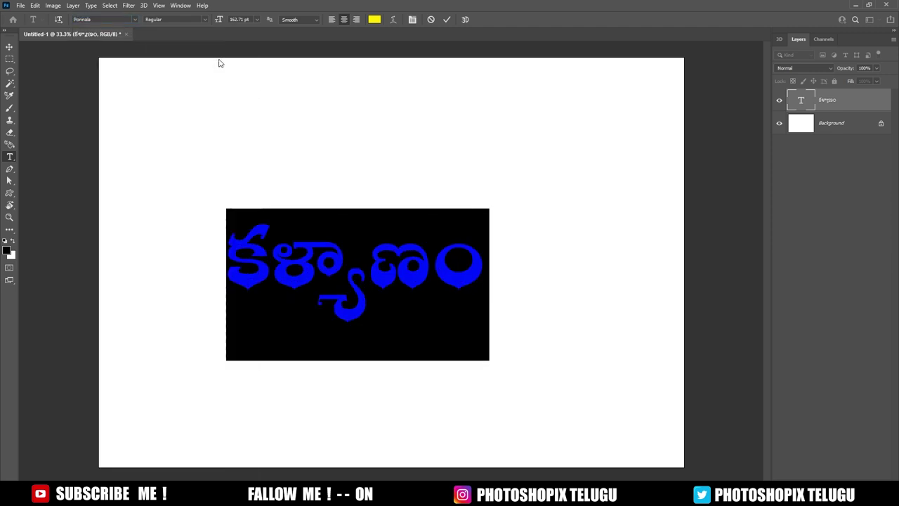
left_click(385, 274)
Enlarge the word further in two resizes and nudge it right to centre it
key("ctrl+Return")
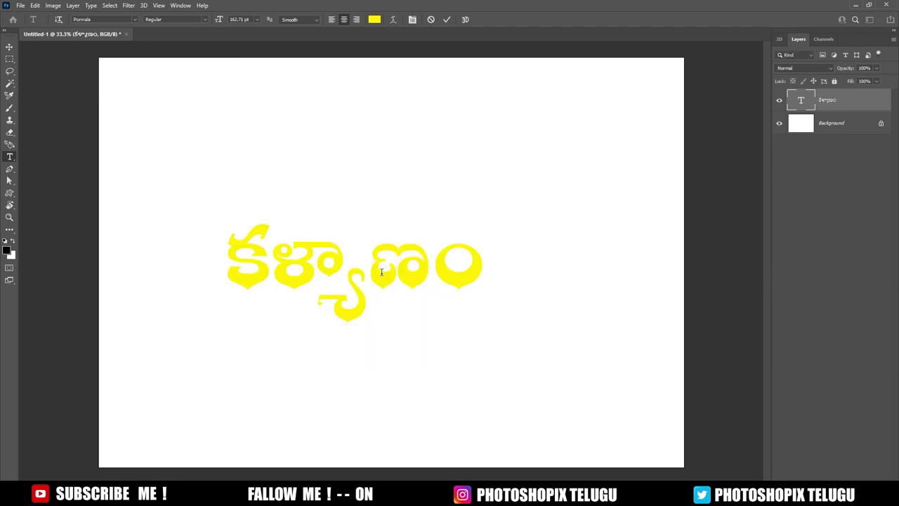
key("ctrl+t")
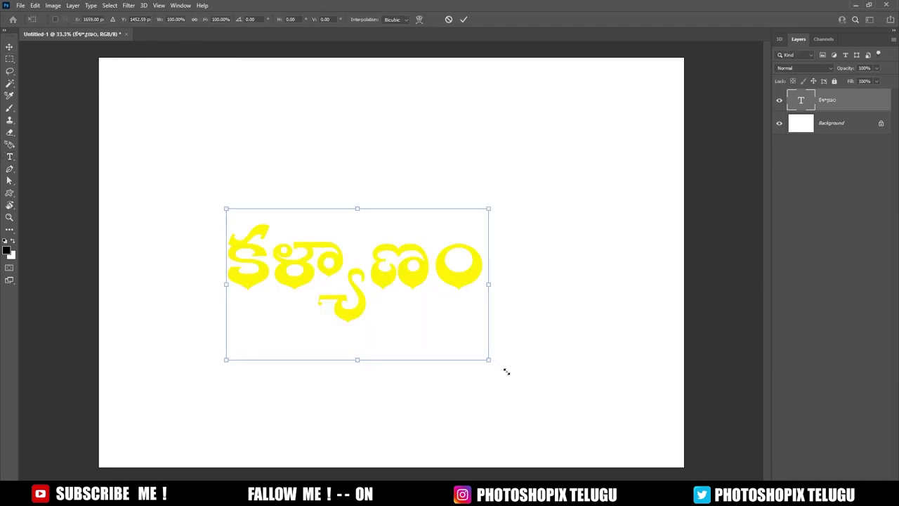
left_click_drag(530, 384, 540, 401)
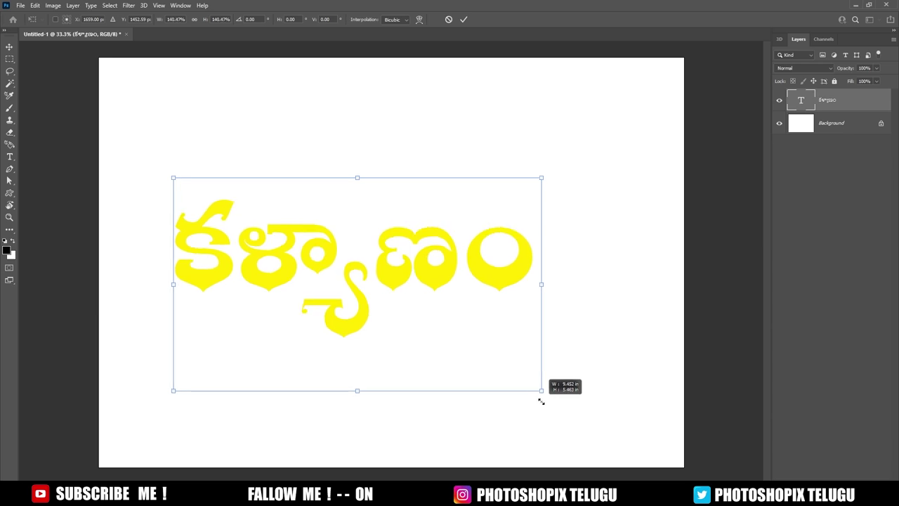
key("Return")
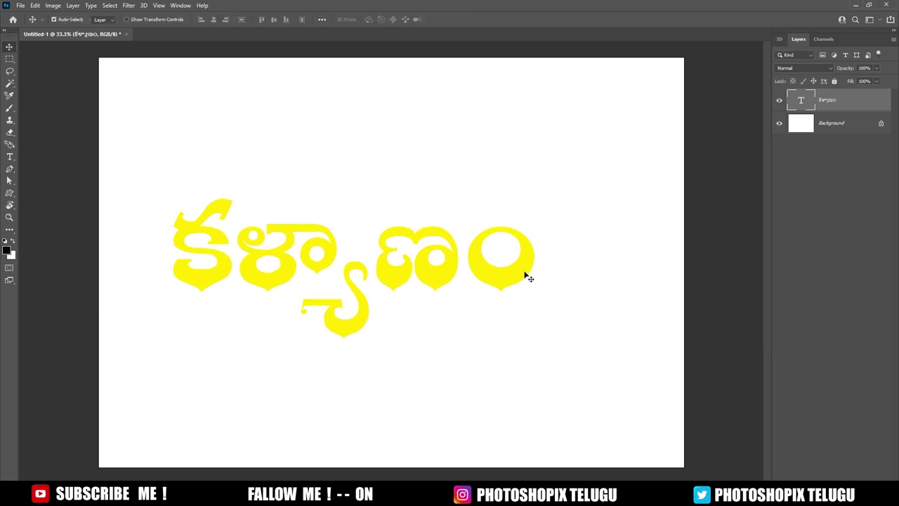
left_click_drag(503, 281, 522, 283)
key("ctrl+t")
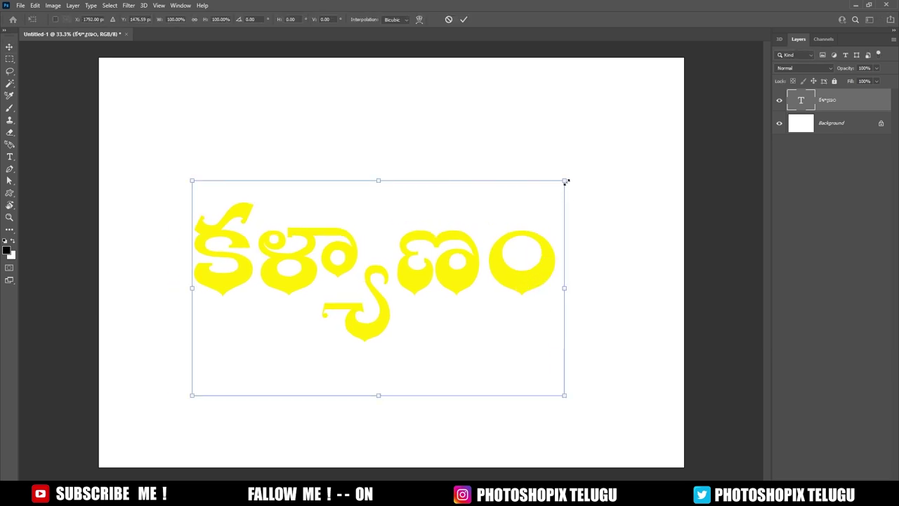
left_click_drag(582, 173, 588, 168)
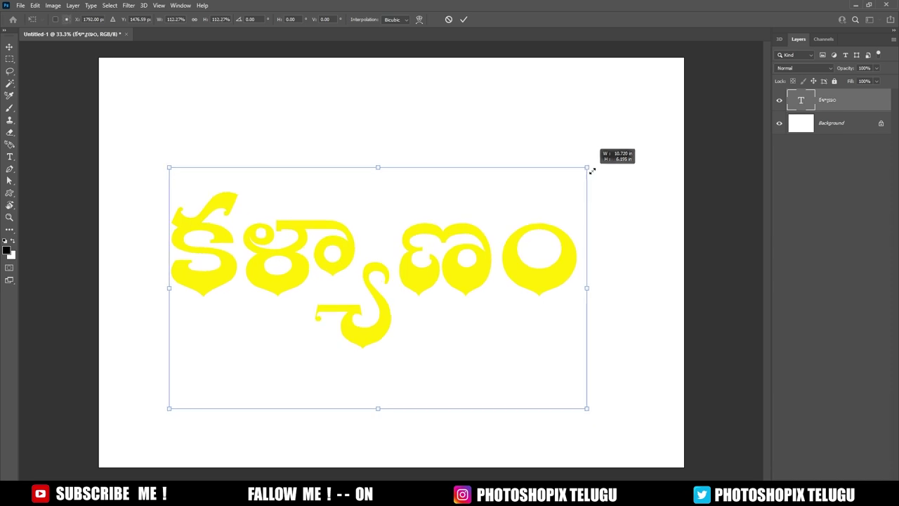
key("Return")
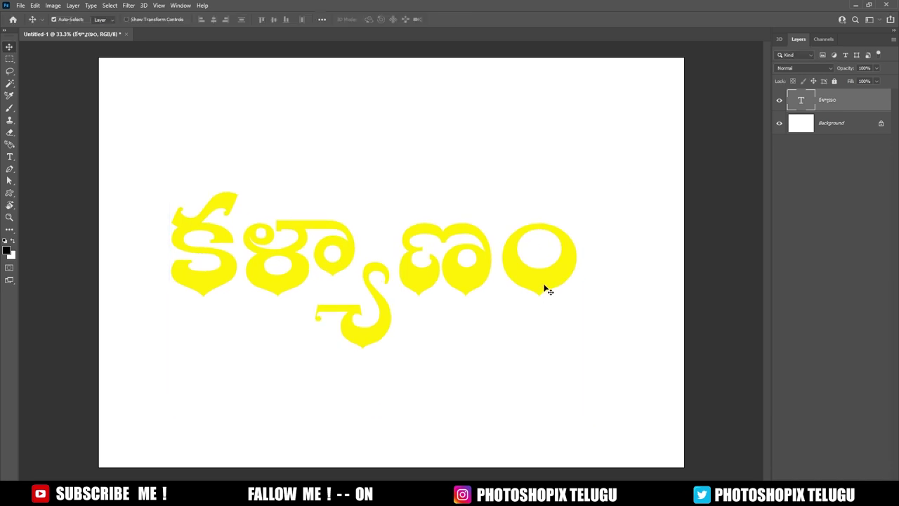
left_click_drag(549, 290, 558, 288)
Fill the text with the black foreground colour using Alt+Backspace
key("ctrl+plus")
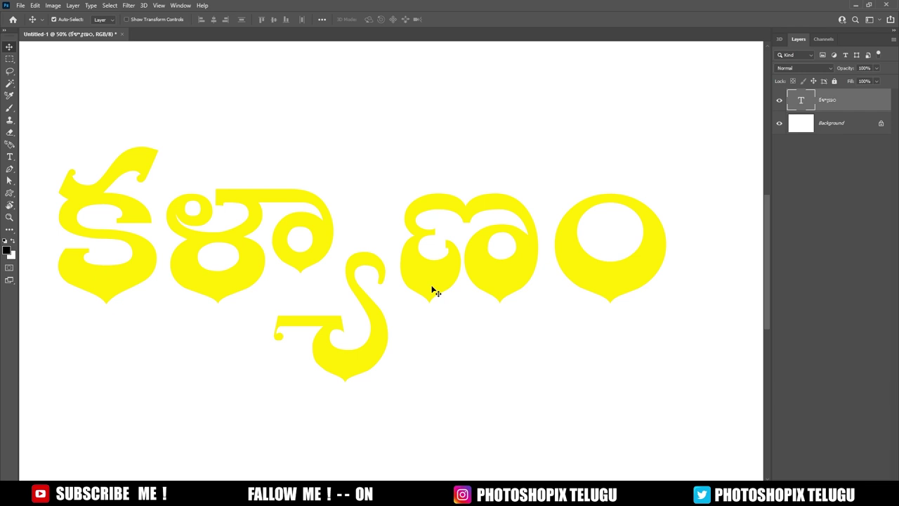
key("ctrl+minus")
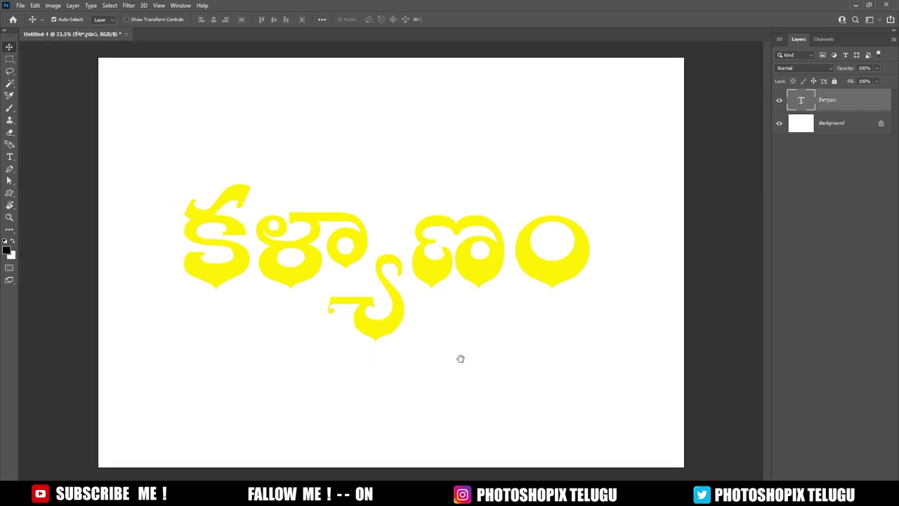
key("ctrl+plus")
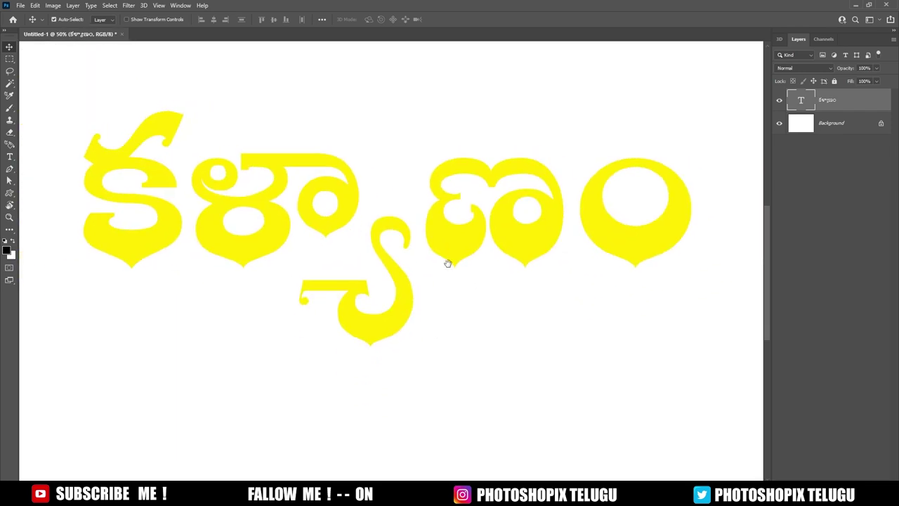
key("ctrl+minus")
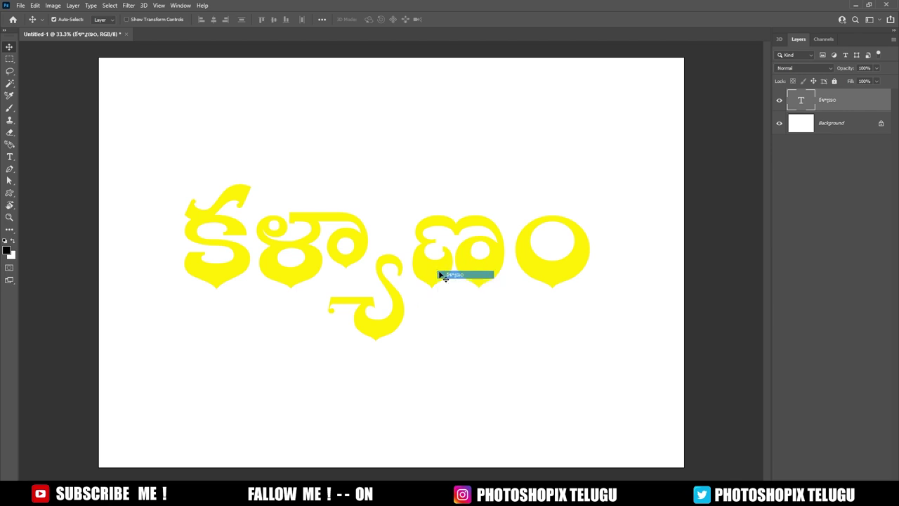
key("alt+BackSpace")
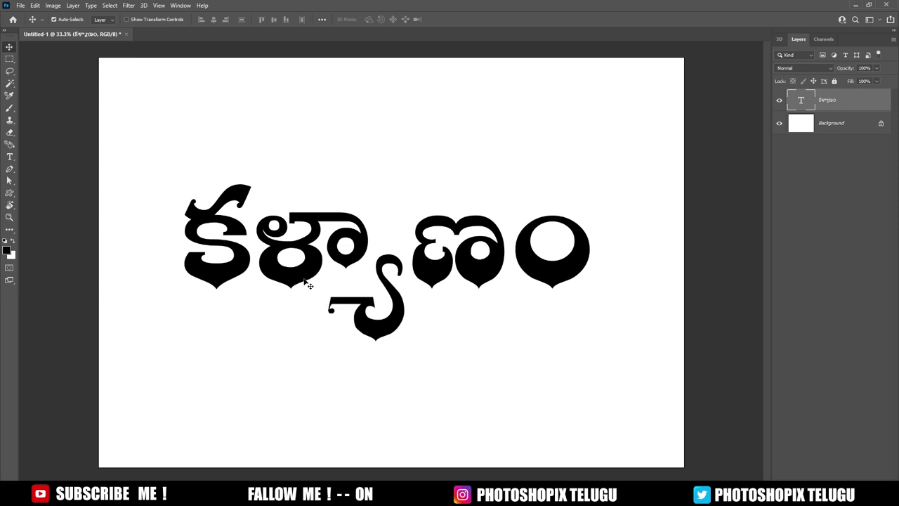
Add Bevel & Emboss to the కళ్యాణం layer and reset it to default settings
left_click(72, 6)
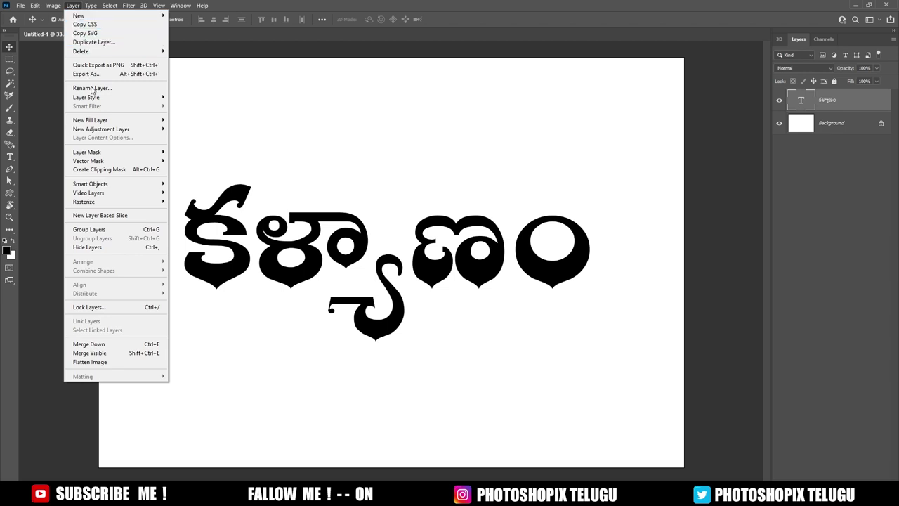
mouse_move(86, 97)
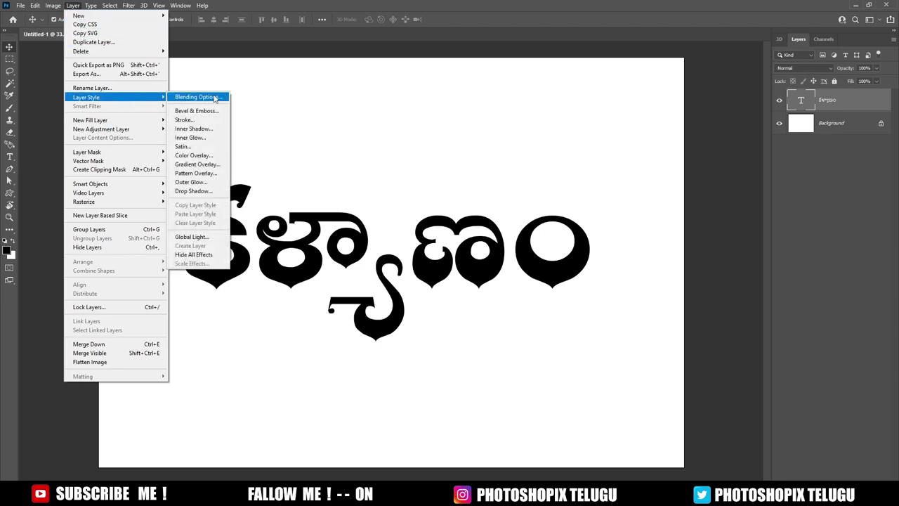
left_click(215, 97)
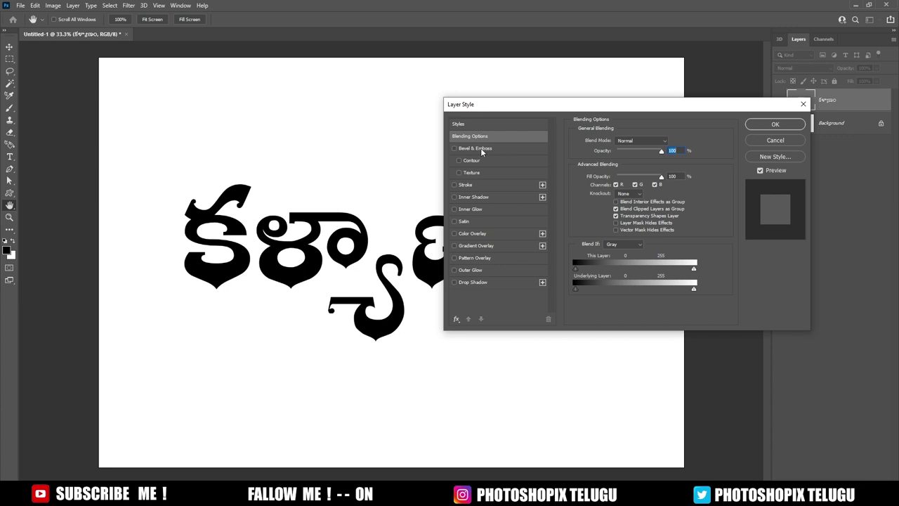
left_click(501, 150)
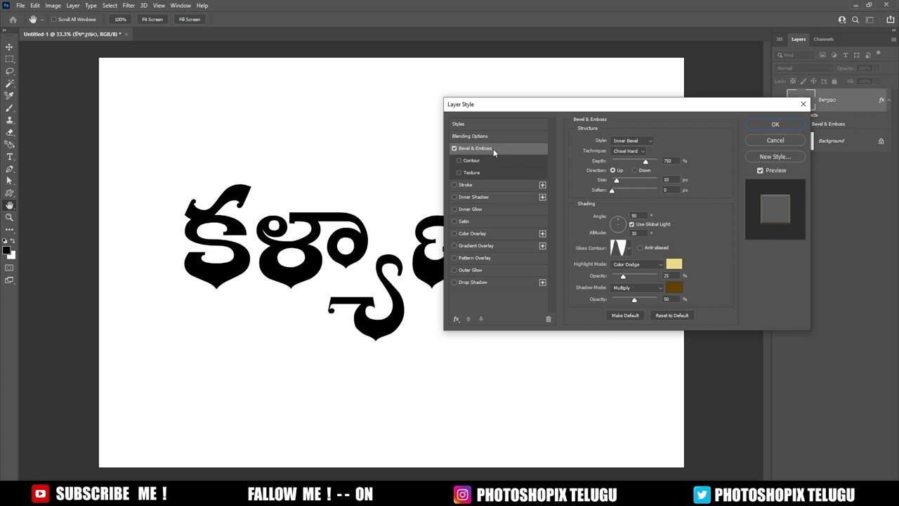
left_click(672, 315)
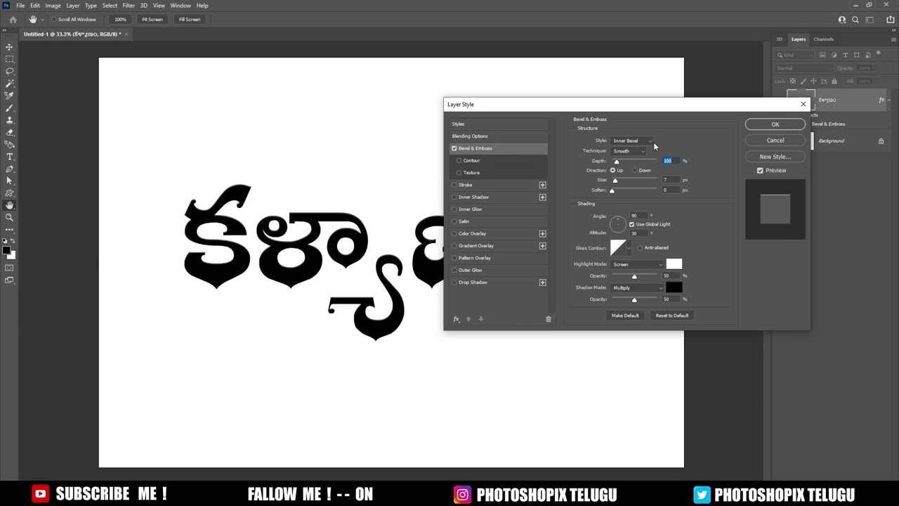
Keep Inner Bevel style, switch technique to Chisel Hard, and raise depth to 750%
left_click(638, 143)
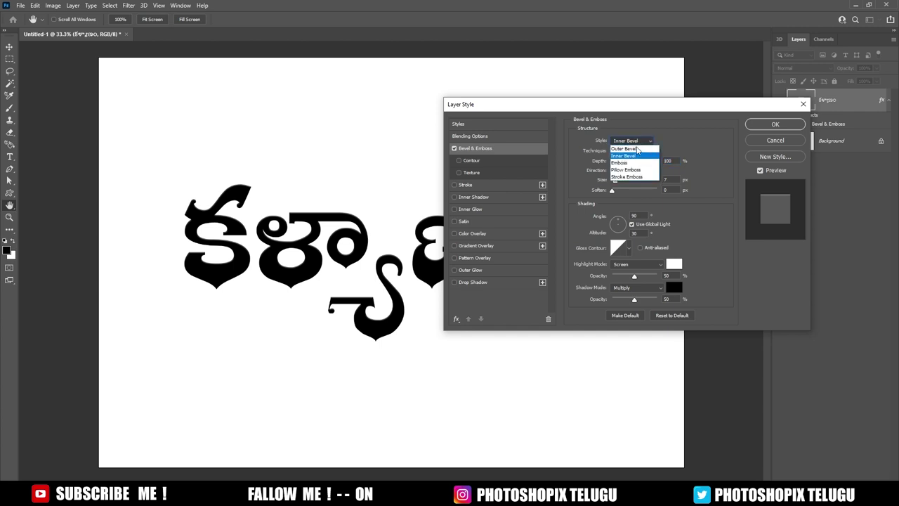
left_click(643, 156)
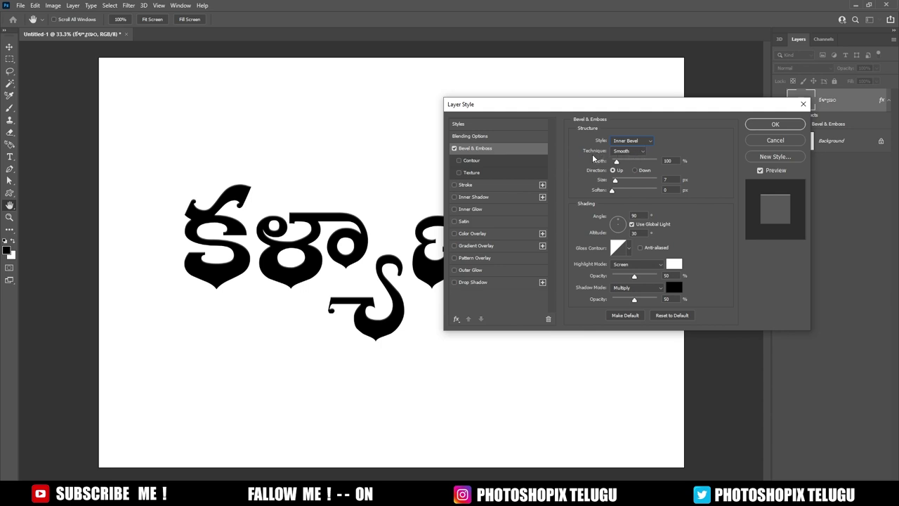
left_click(634, 152)
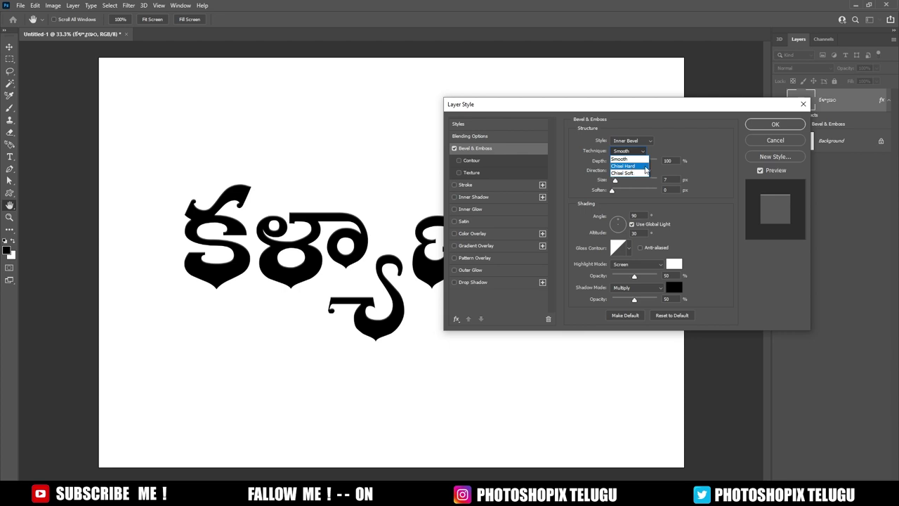
left_click(641, 167)
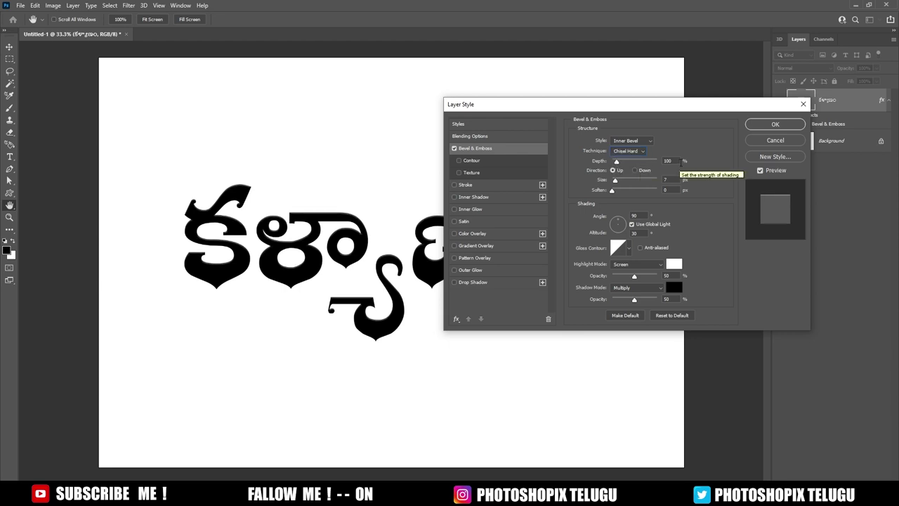
left_click(616, 161)
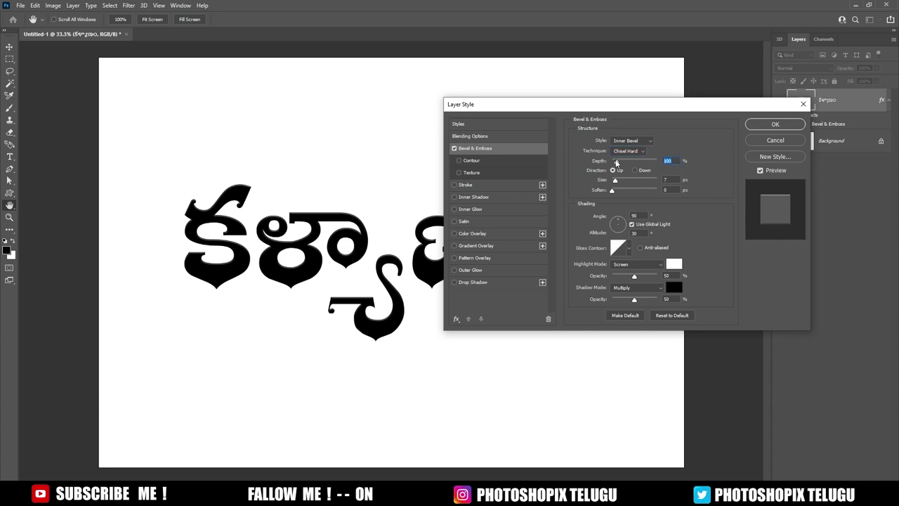
left_click_drag(617, 161, 645, 161)
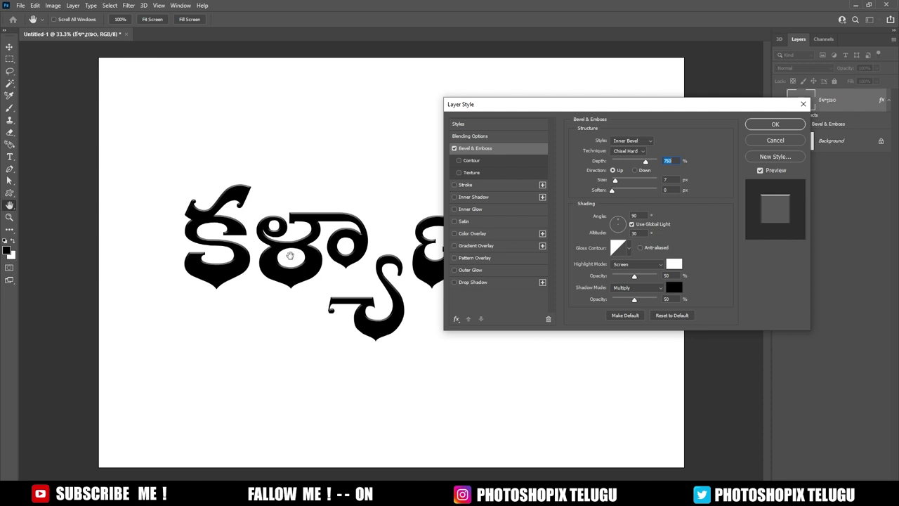
Set the bevel size to 8 px and the lighting angle to 145°
scroll(290, 255, "up", 1)
scroll(290, 256, "up", 2)
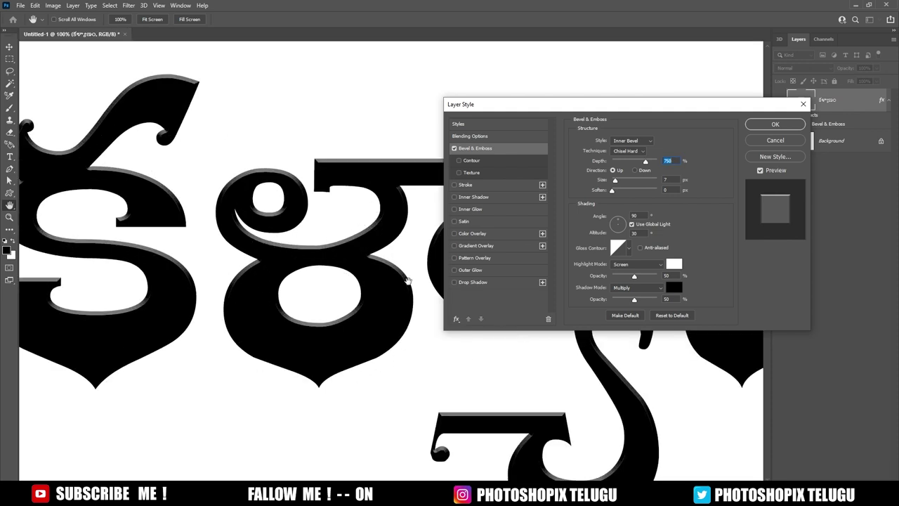
left_click_drag(120, 317, 267, 316)
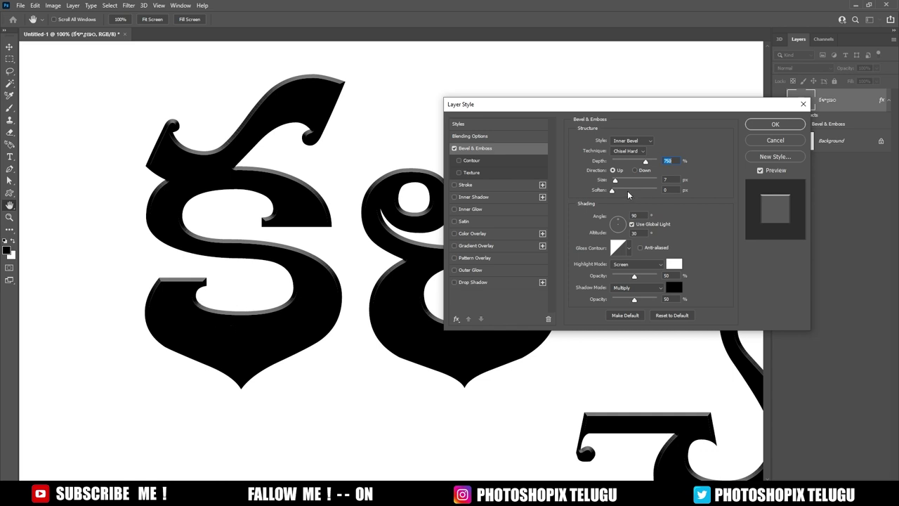
left_click(760, 170)
left_click(756, 172)
left_click_drag(339, 324, 311, 322)
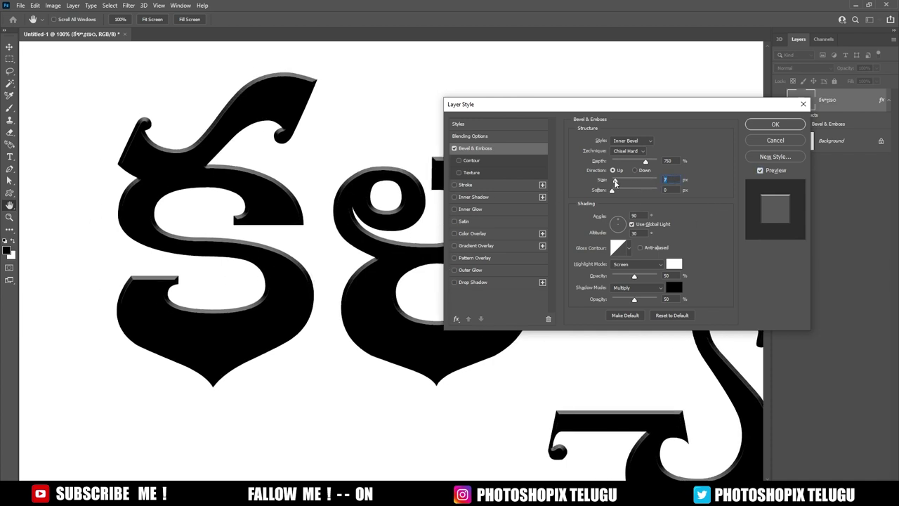
left_click(616, 181)
left_click_drag(620, 184, 616, 182)
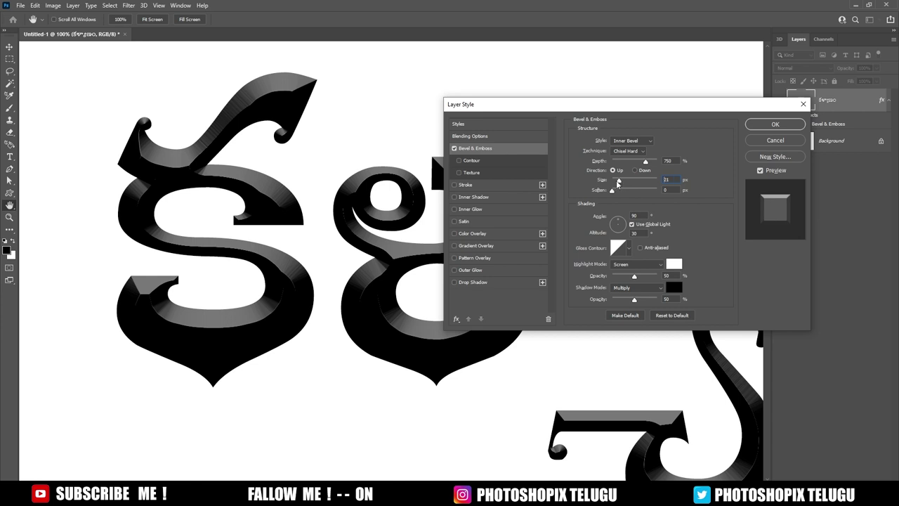
left_click_drag(616, 182, 618, 184)
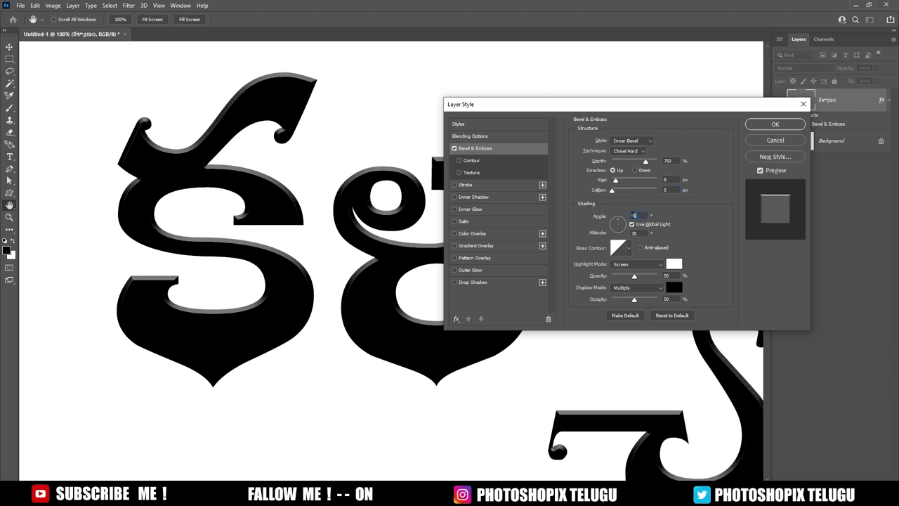
type("145")
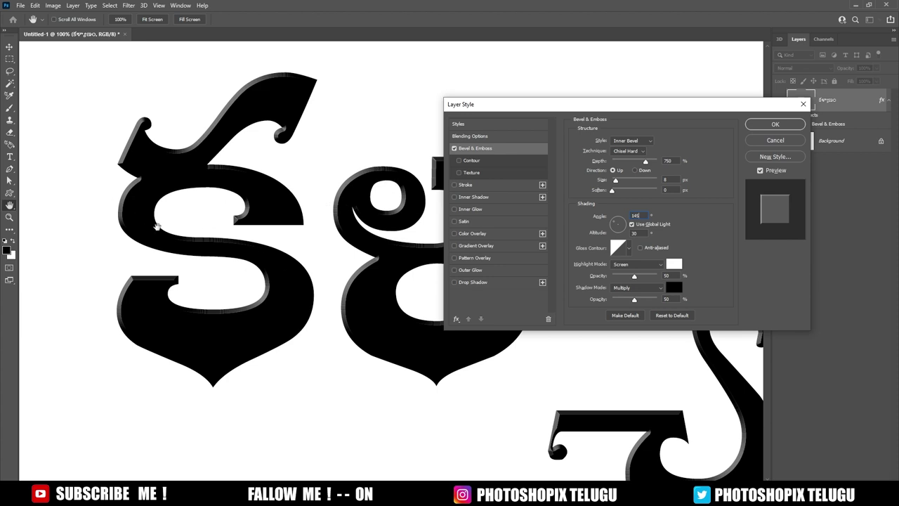
Try several gloss contour presets on the bevel
left_click(629, 248)
left_click(608, 270)
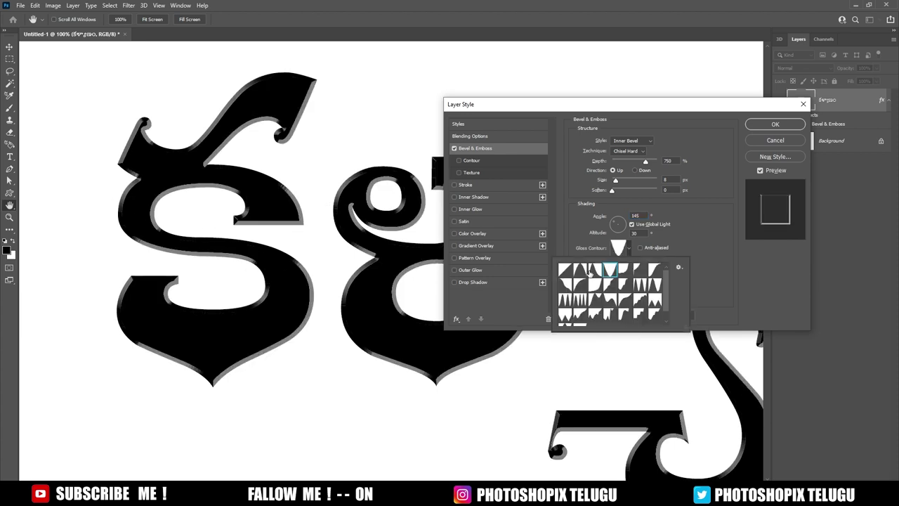
left_click(580, 270)
left_click(576, 285)
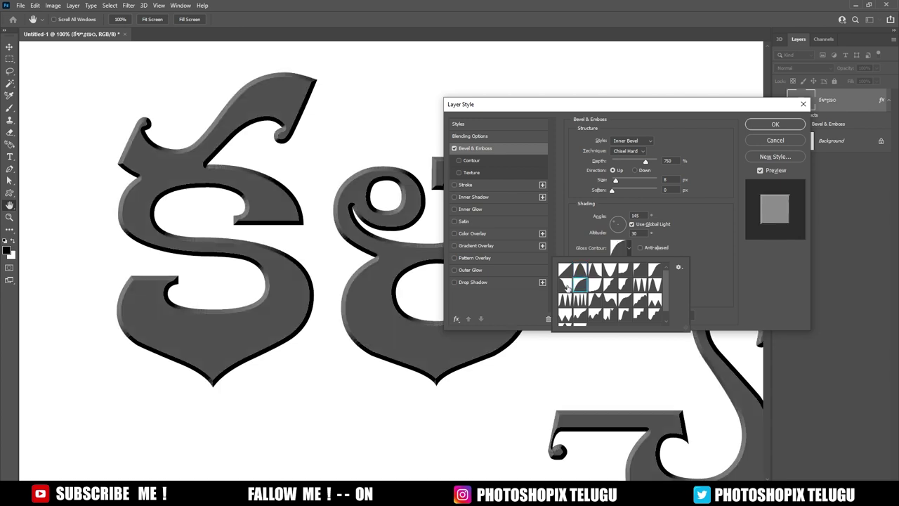
left_click(566, 286)
left_click(597, 287)
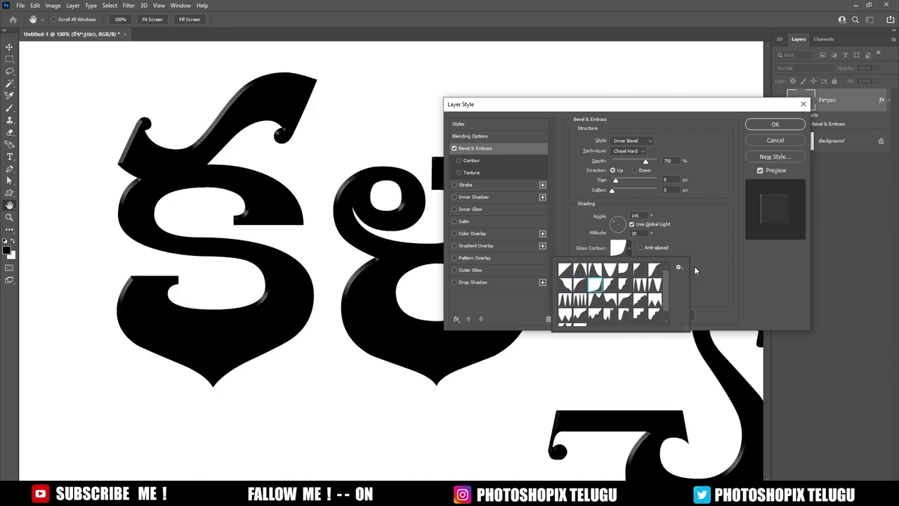
left_click(626, 269)
left_click(709, 269)
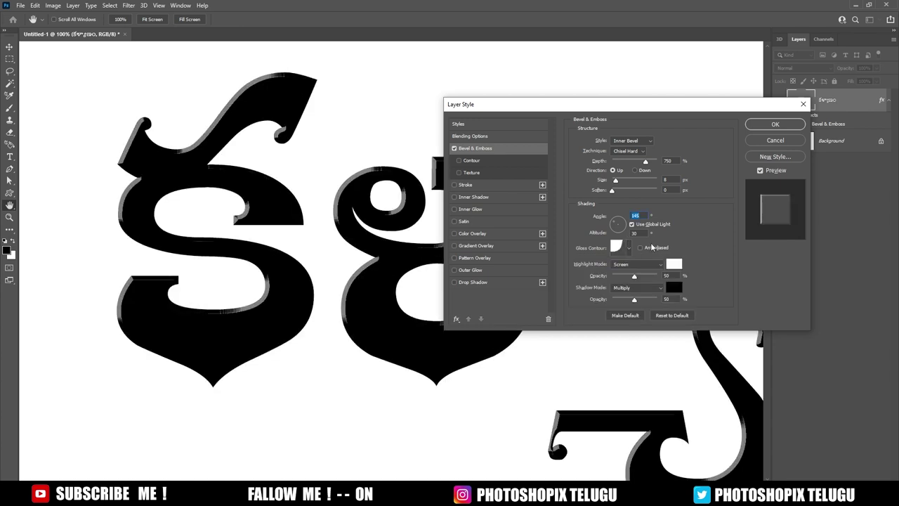
Apply the Ring gloss contour to the bevel
left_click(629, 248)
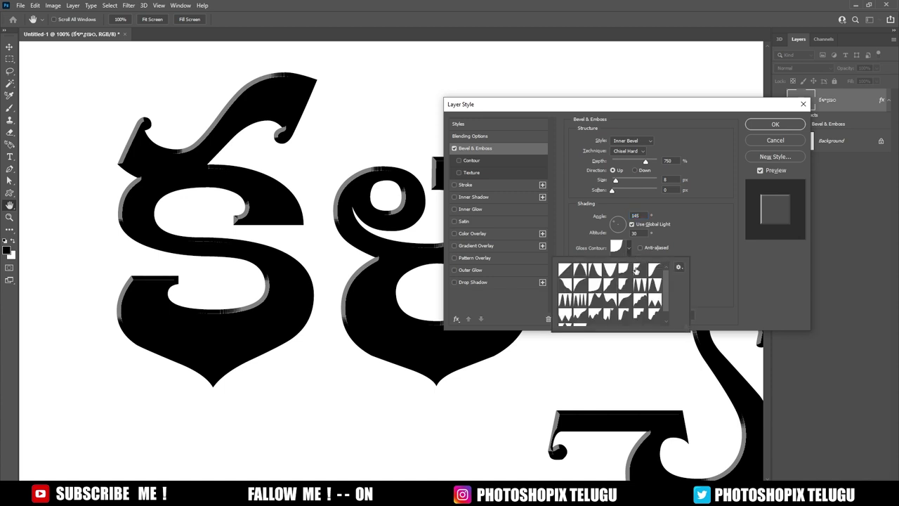
left_click(684, 239)
left_click(629, 249)
left_click(678, 268)
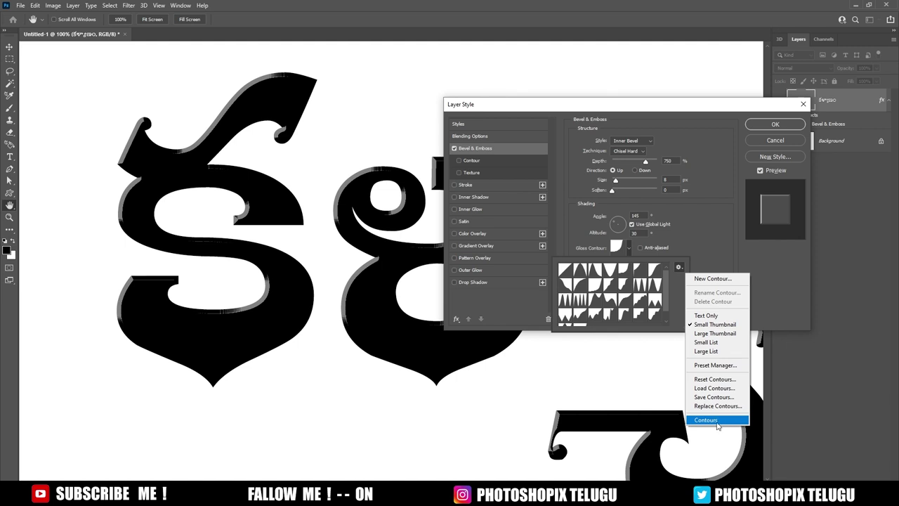
left_click(666, 300)
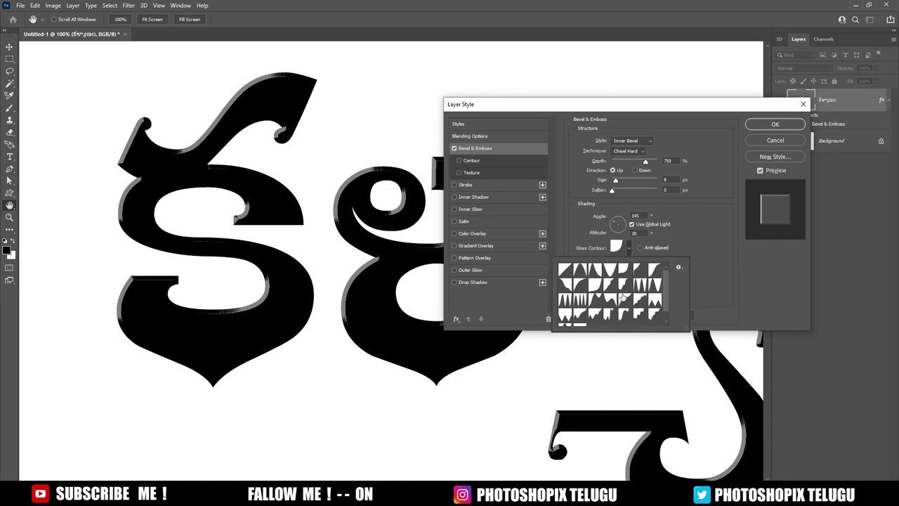
mouse_move(667, 298)
left_mouse_down()
mouse_move(666, 308)
mouse_move(668, 295)
left_mouse_up()
left_click(656, 284)
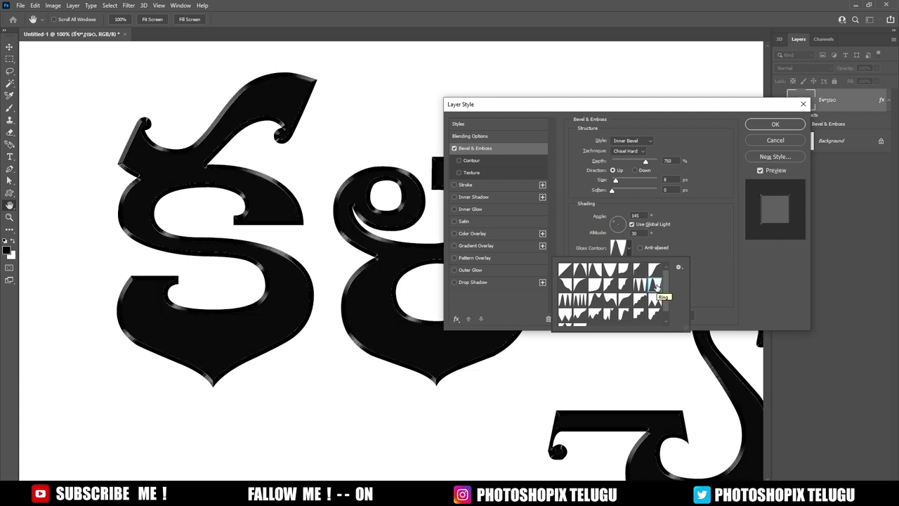
left_click(719, 287)
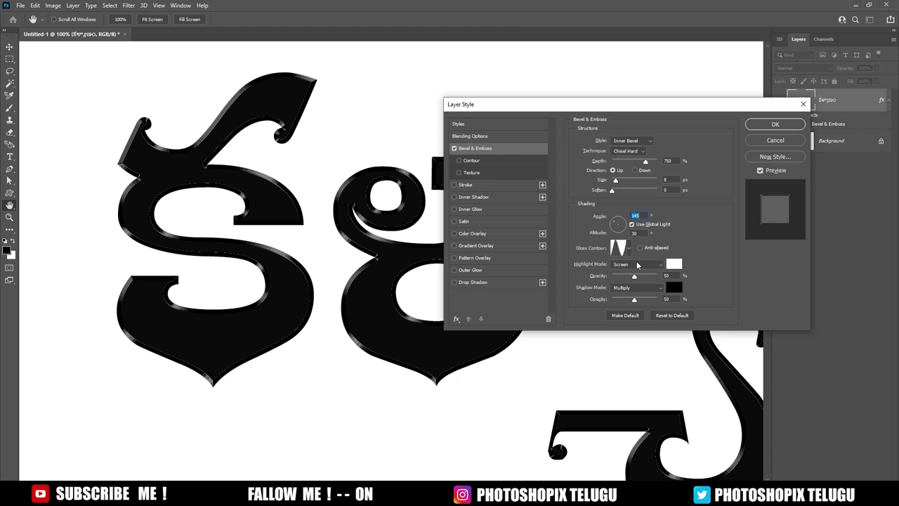
Set the bevel highlight to Color Dodge with a pale gold colour
left_click(654, 269)
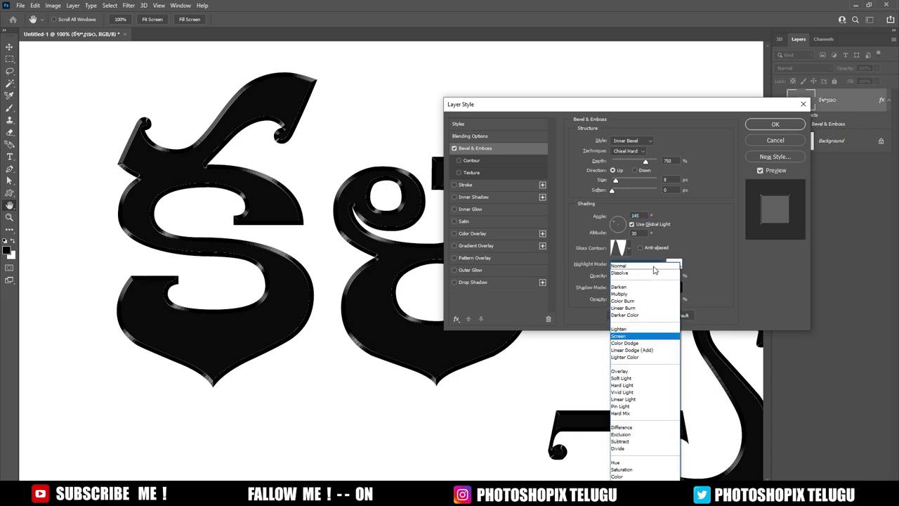
left_click(649, 342)
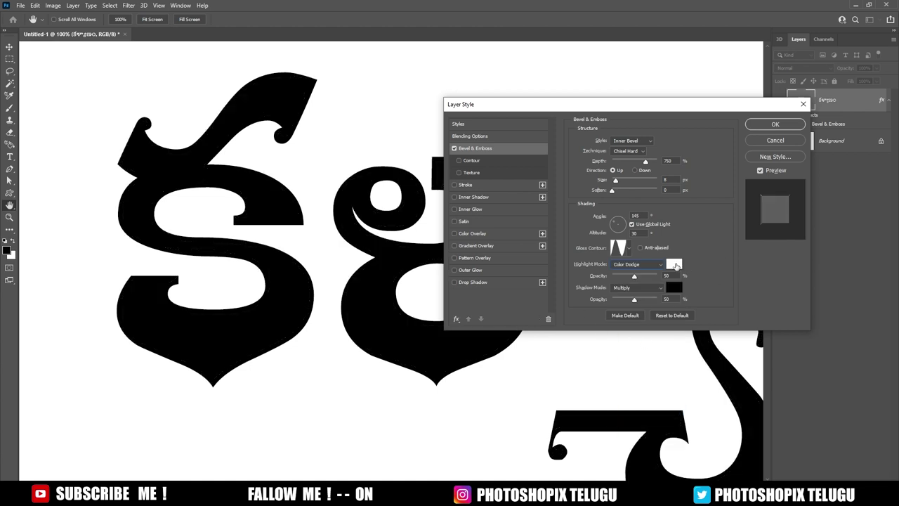
left_click(677, 264)
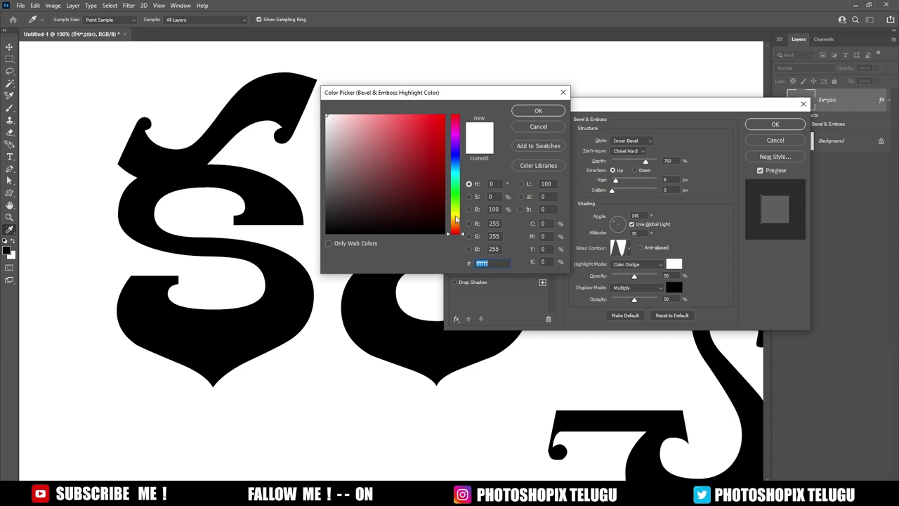
left_click(455, 217)
left_click(387, 122)
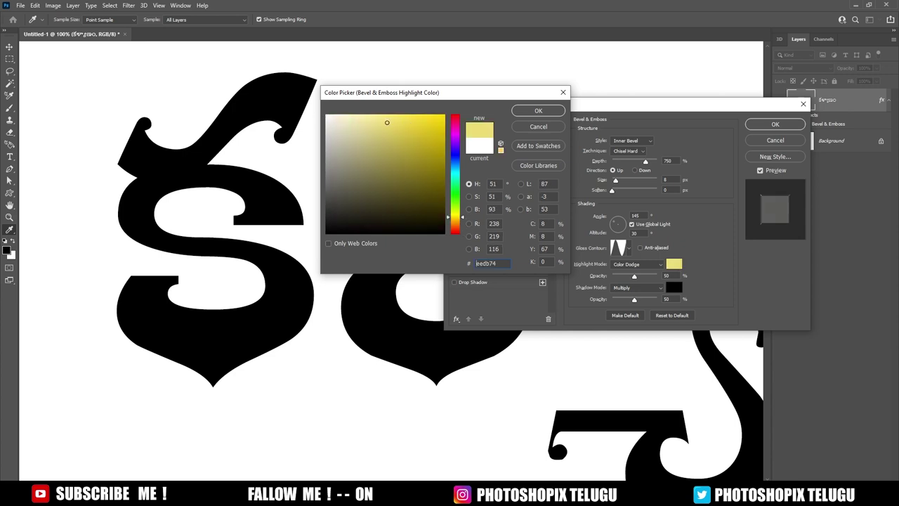
left_click_drag(385, 122, 383, 123)
left_click_drag(458, 218, 458, 216)
left_click_drag(383, 124, 379, 124)
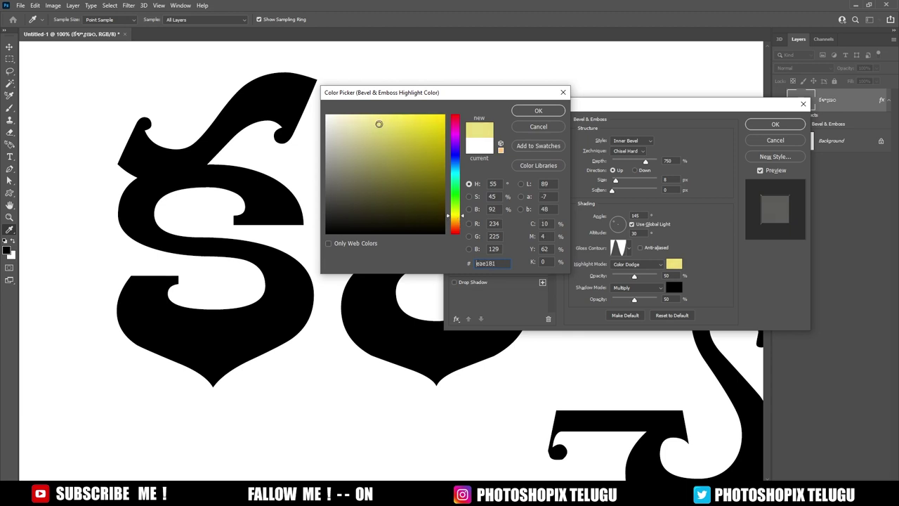
left_click(539, 111)
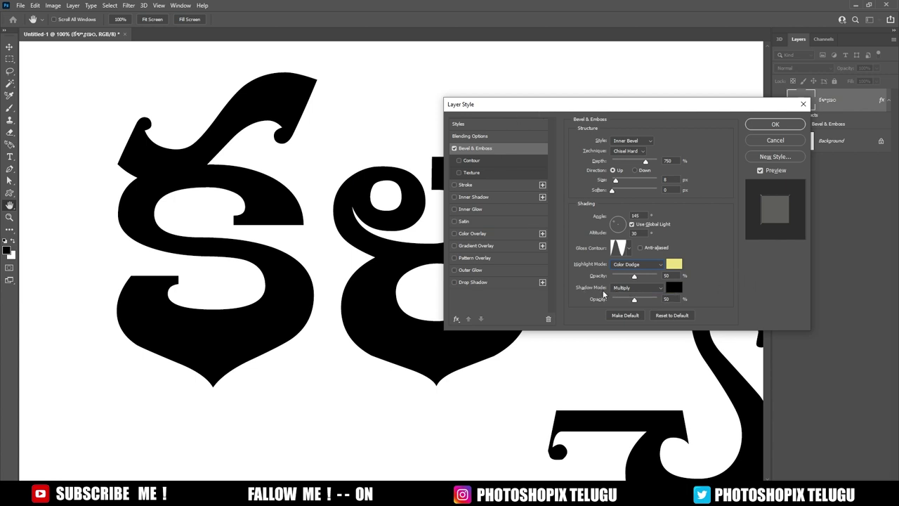
Set the bevel shadow colour to dark brown #804103
left_click(674, 289)
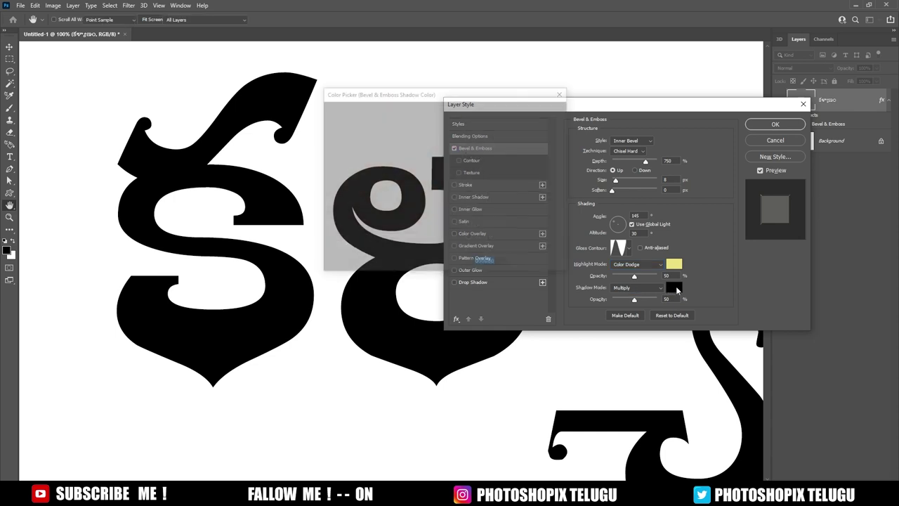
left_click(456, 222)
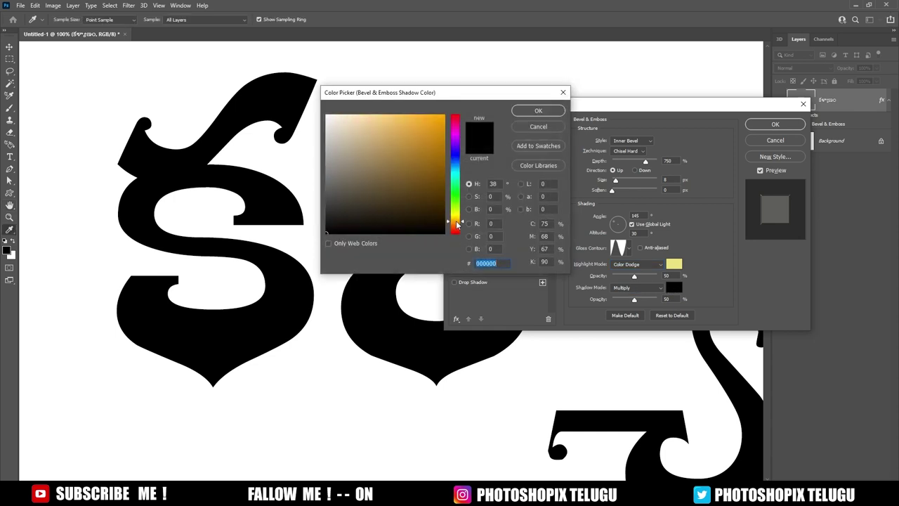
left_click_drag(458, 224, 457, 226)
left_click_drag(432, 177, 441, 170)
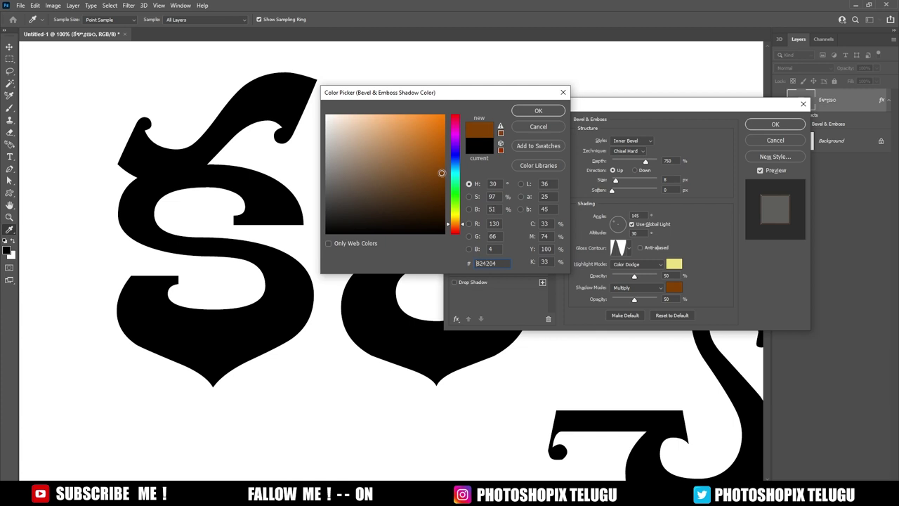
left_click_drag(442, 170, 442, 173)
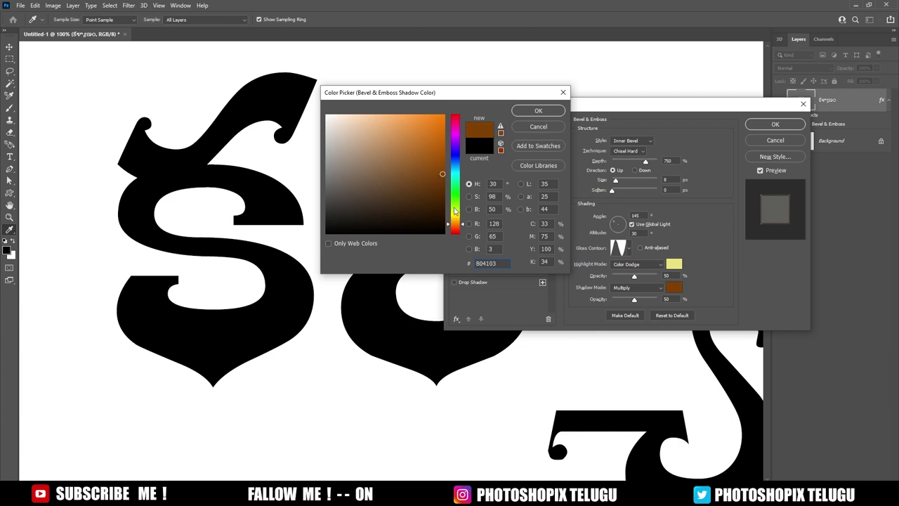
left_click(544, 111)
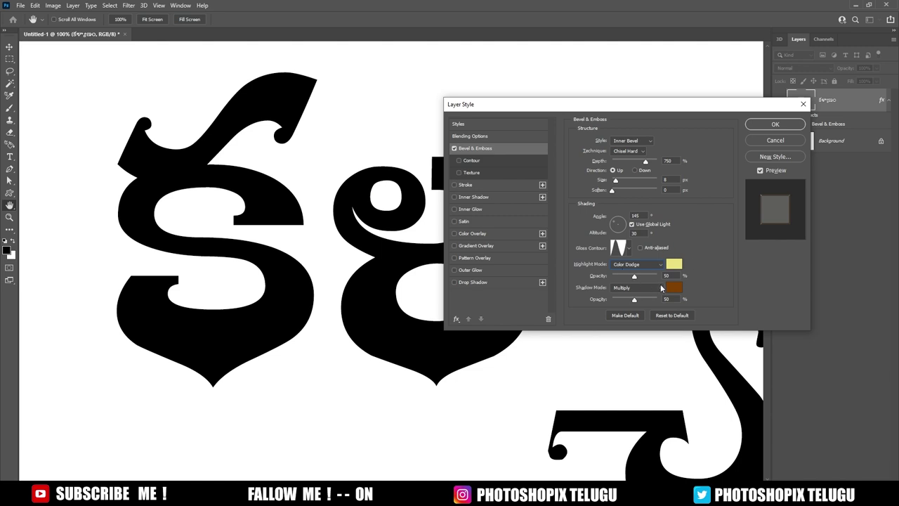
Enable the bevel's Contour option with a chosen contour shape
left_click(499, 161)
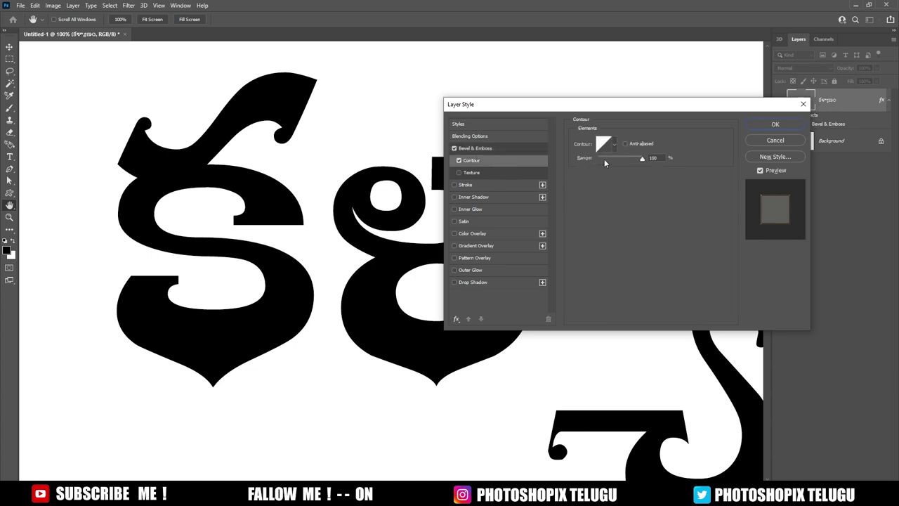
left_click(616, 145)
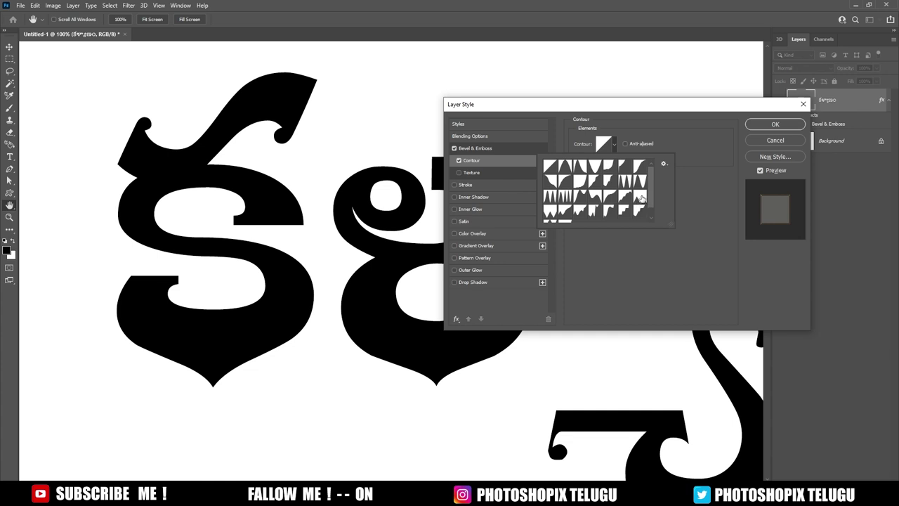
left_click(641, 199)
left_click(690, 193)
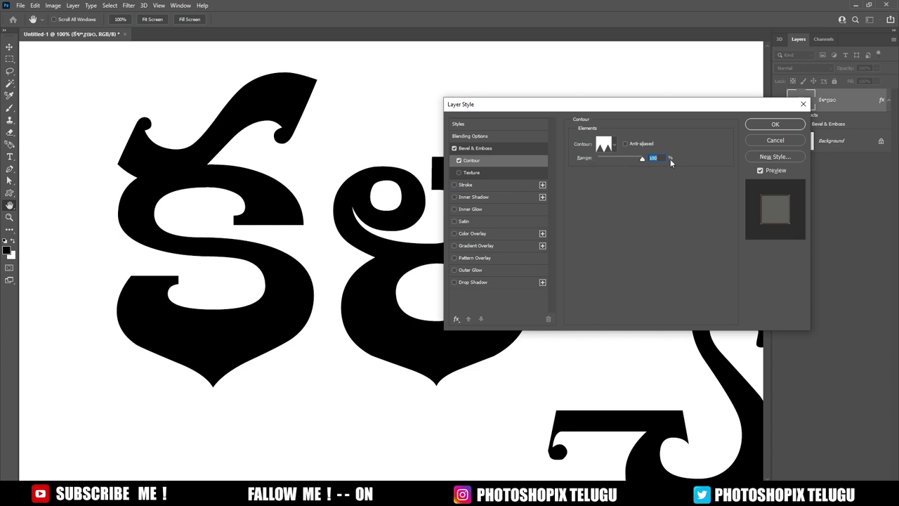
Enable Texture using the first Grass pattern
left_click(492, 173)
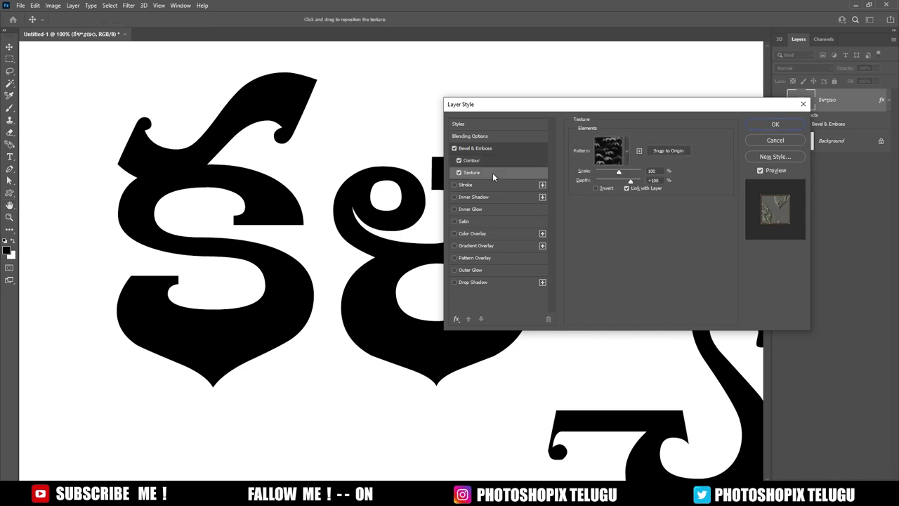
left_click(625, 154)
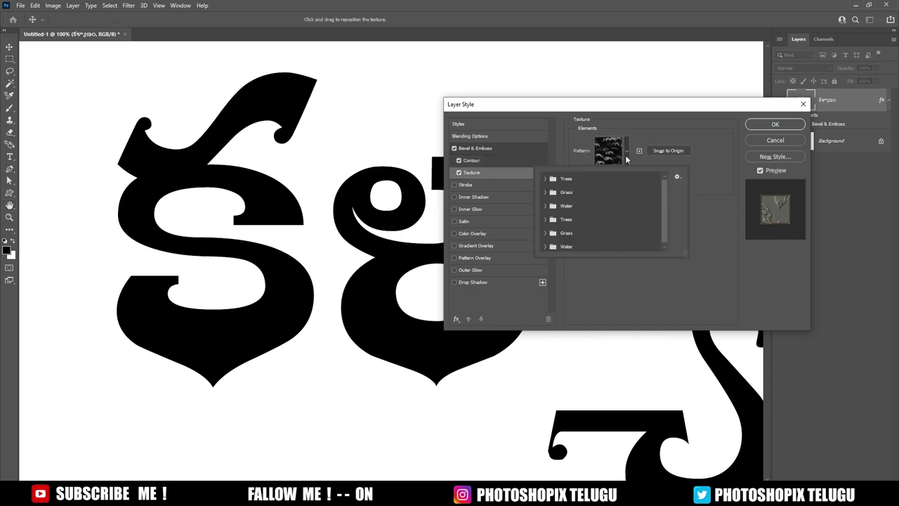
left_click(545, 192)
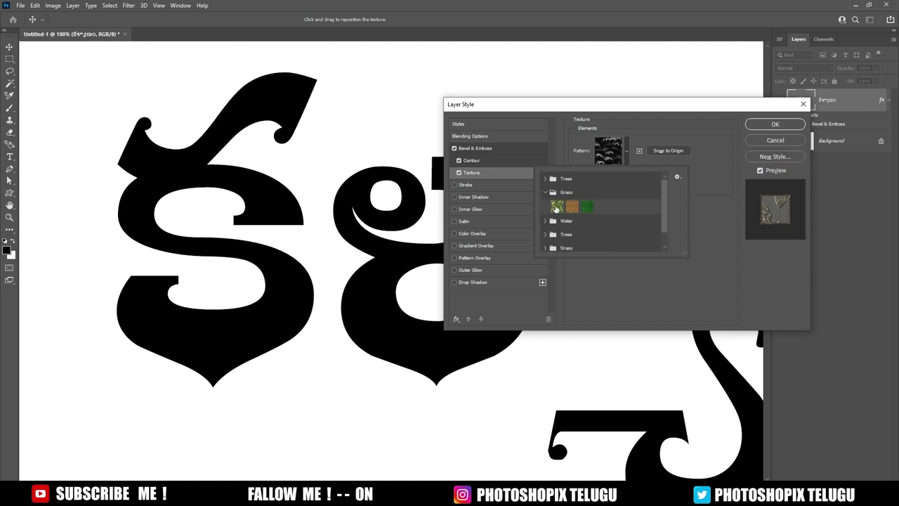
left_click(557, 206)
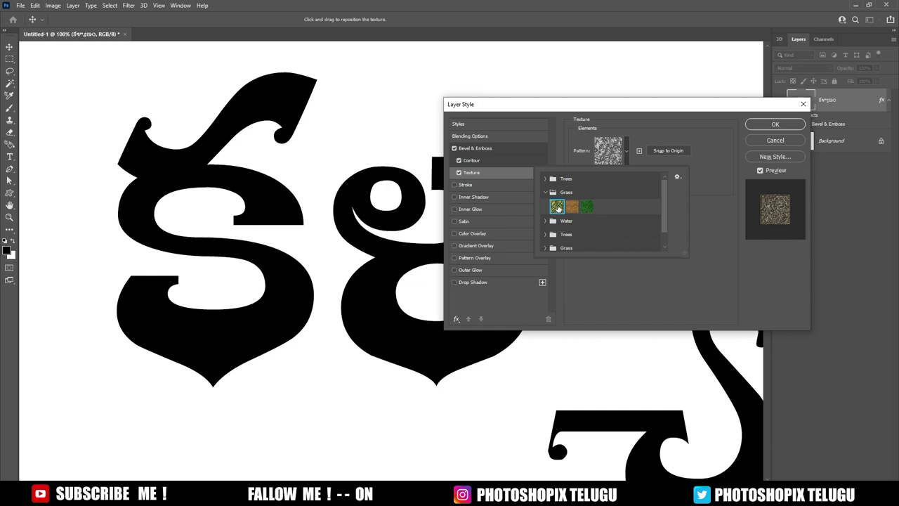
left_click(662, 131)
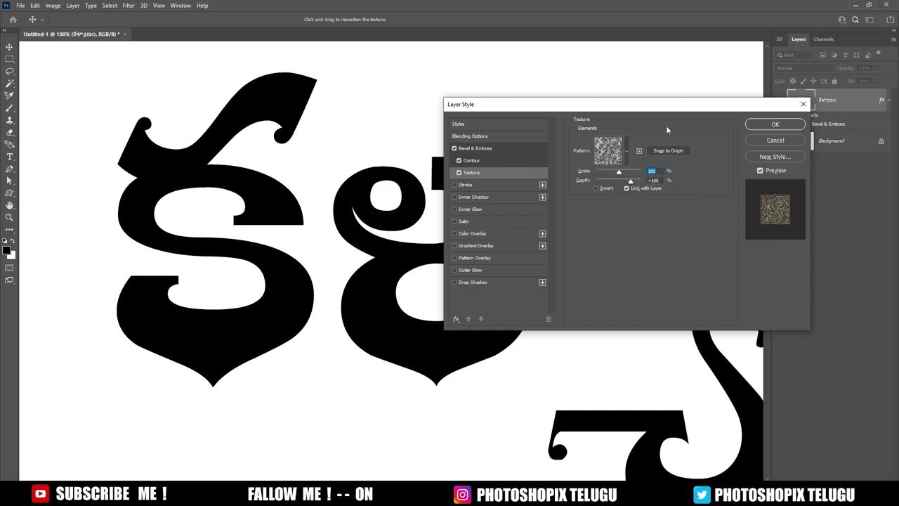
Add an 8 px Stroke positioned inside the letters
left_click(487, 185)
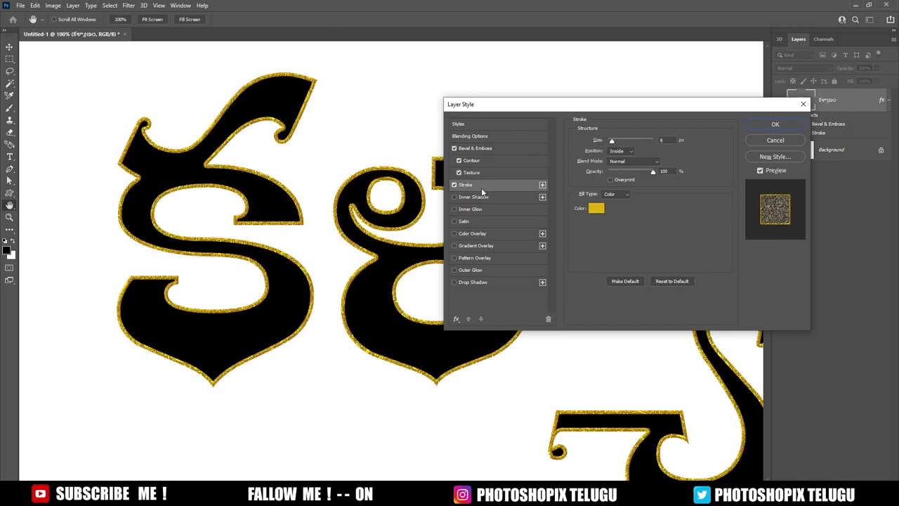
double_click(667, 139)
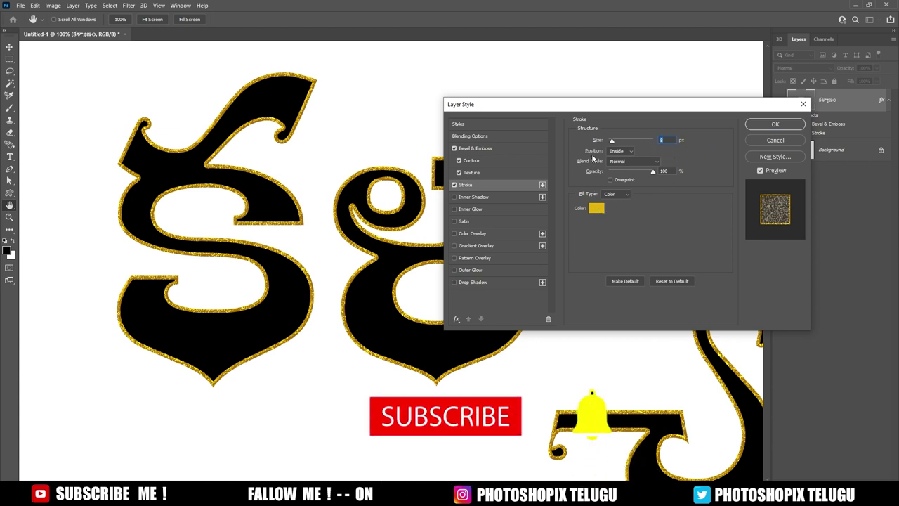
left_click(624, 150)
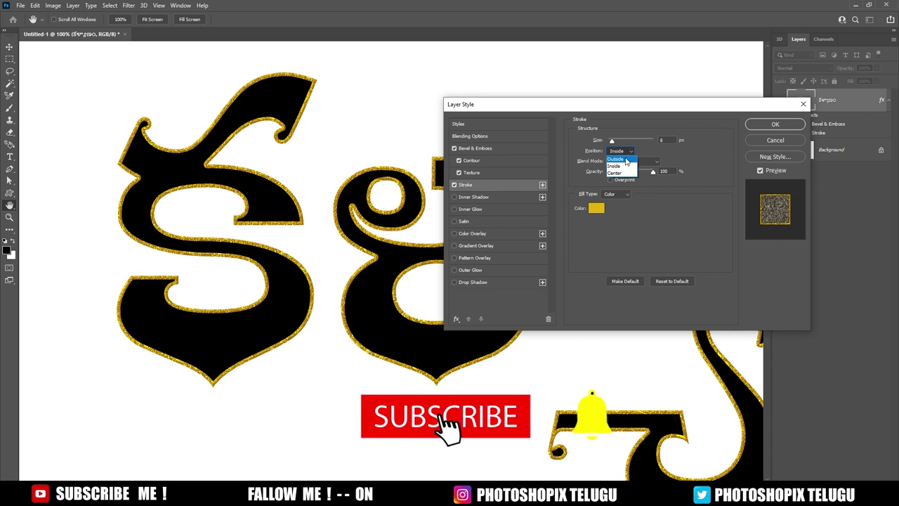
left_click(625, 153)
left_click(624, 151)
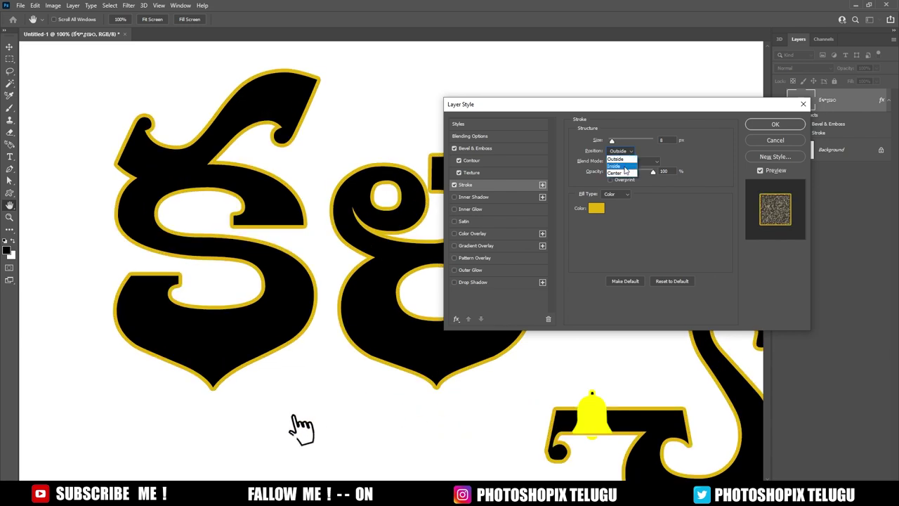
left_click(624, 166)
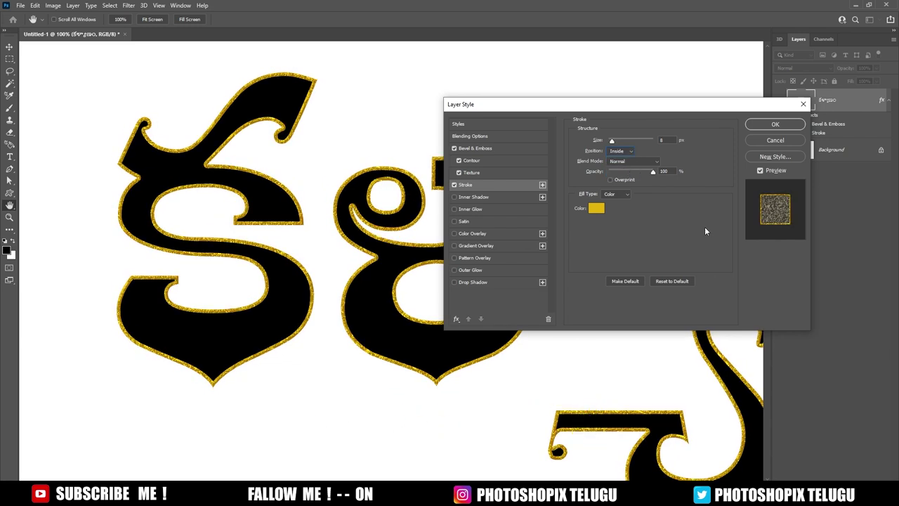
Set the stroke colour to bright yellow #f8d825
left_click(596, 210)
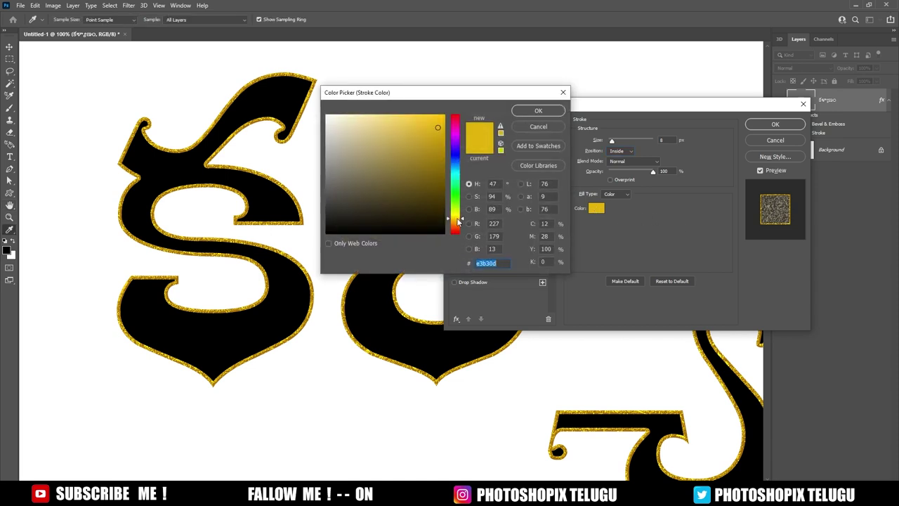
left_click_drag(456, 222, 456, 218)
left_click(427, 118)
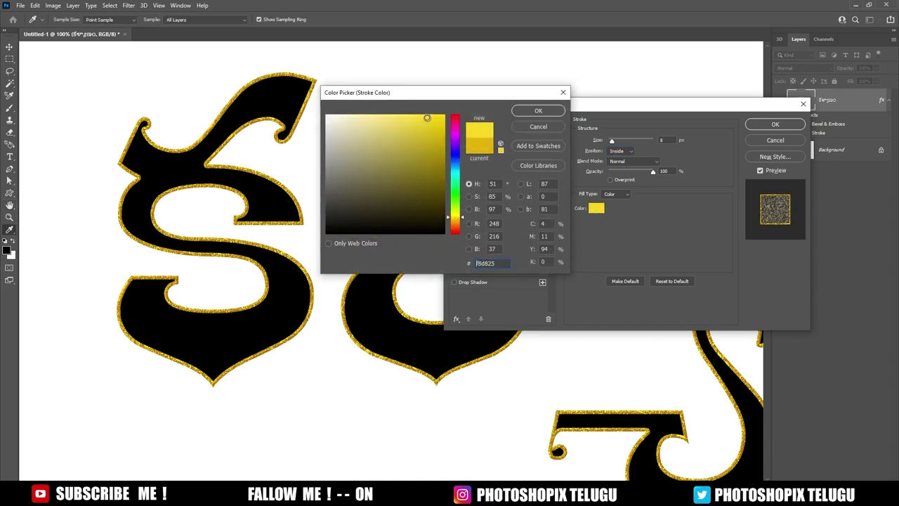
left_click(549, 111)
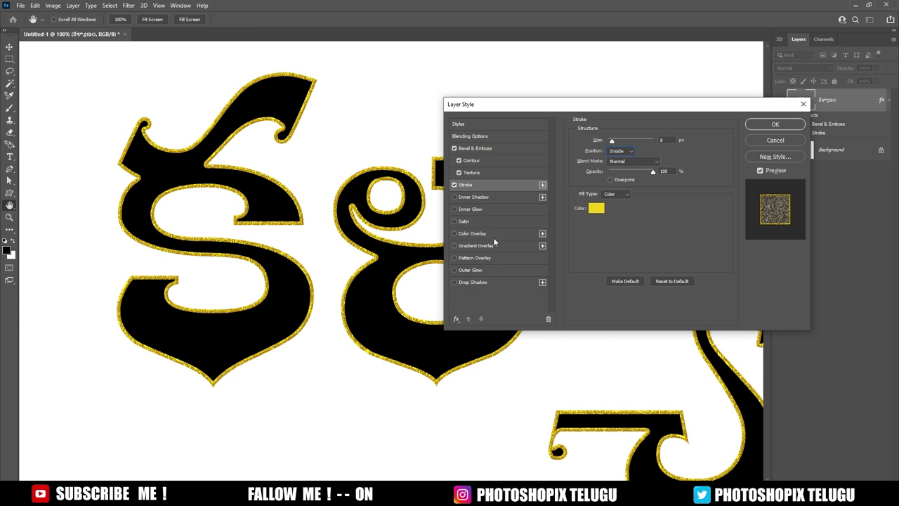
Add a gold Color Overlay at 50% opacity, its hue nudged slightly toward orange
left_click(508, 234)
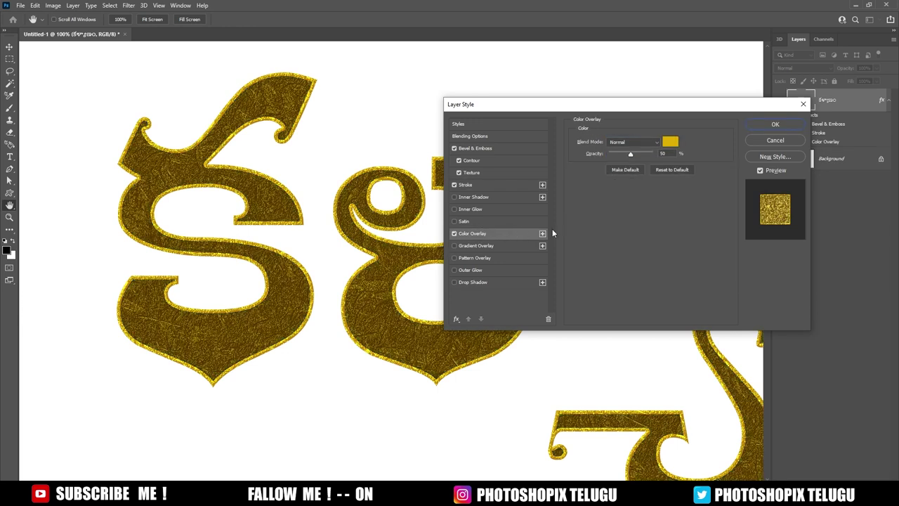
left_click(632, 155)
left_click_drag(632, 154, 711, 153)
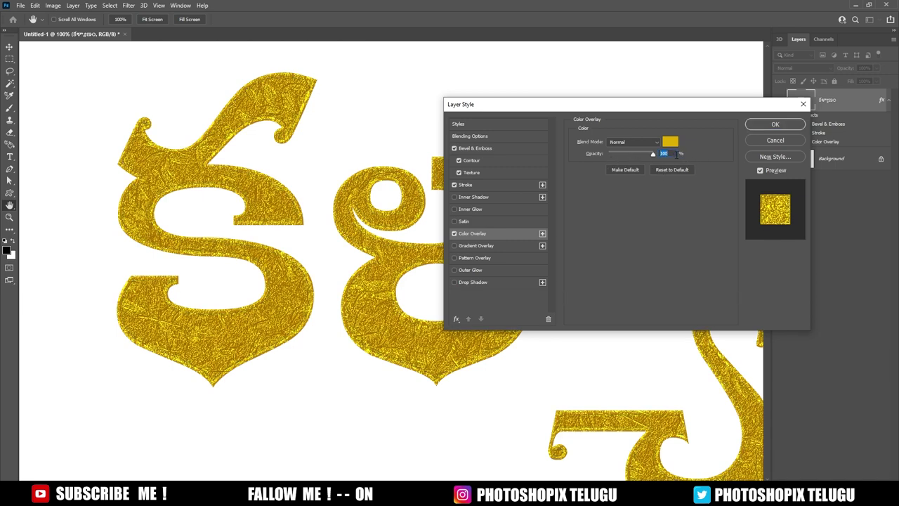
type("50")
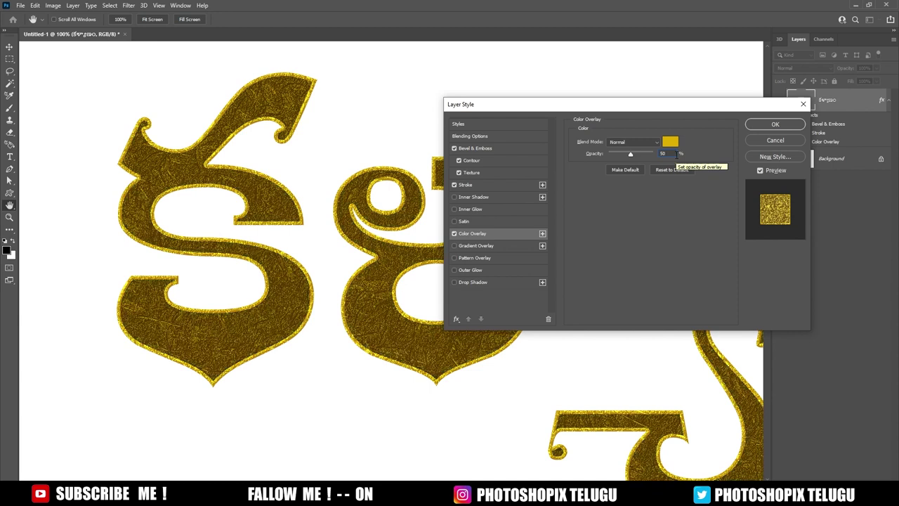
left_click(670, 141)
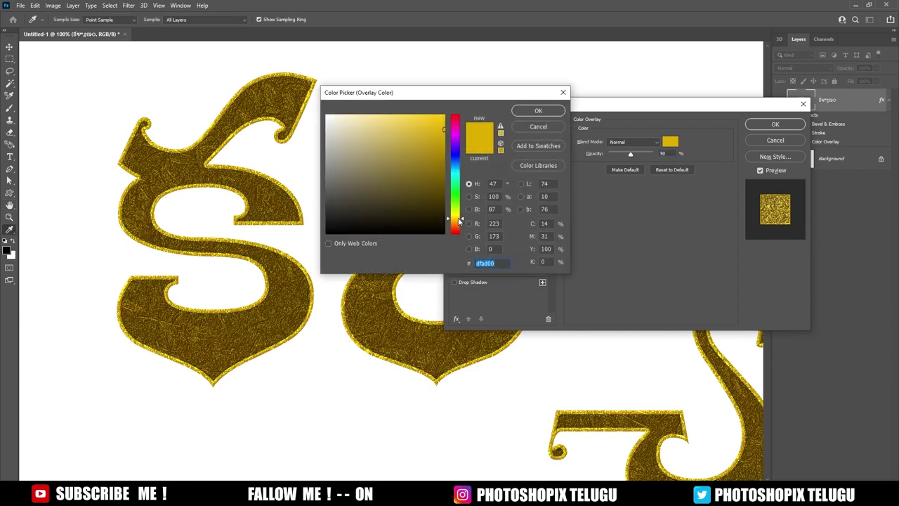
left_click_drag(457, 219, 457, 222)
left_click(538, 111)
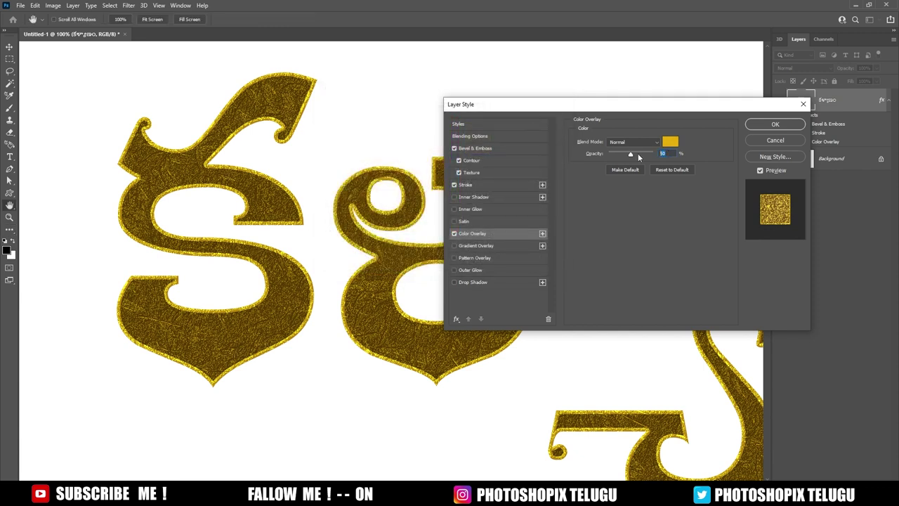
Add a Pattern Overlay to the letters using the brown Grass pattern
left_click(503, 259)
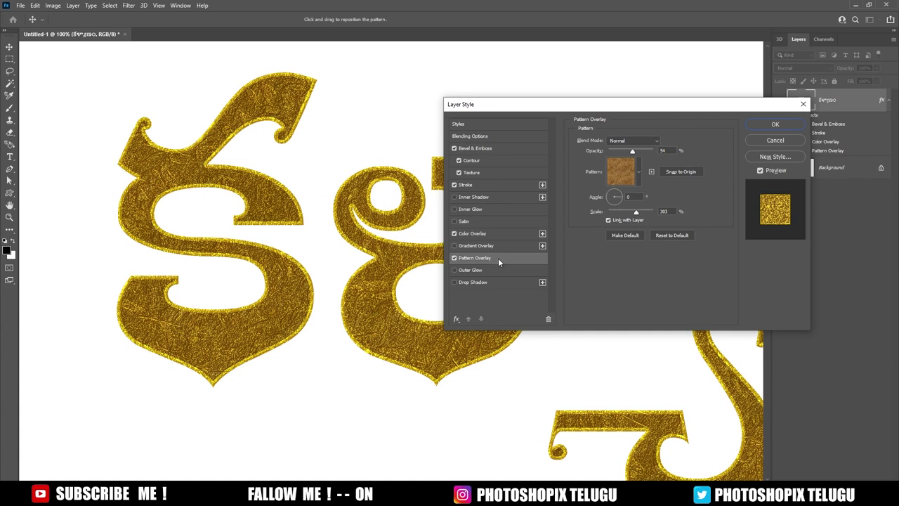
left_click(638, 173)
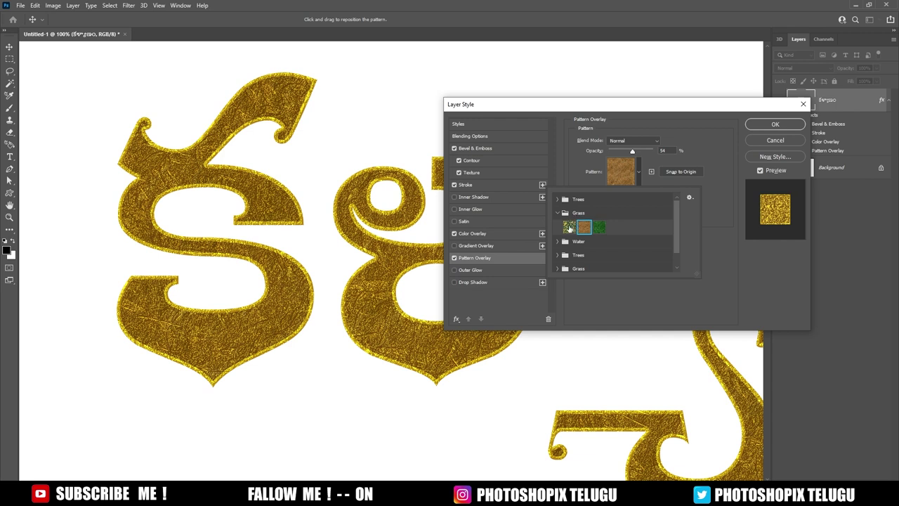
left_click(569, 228)
left_click(582, 227)
left_click(594, 227)
left_click(583, 227)
left_click(706, 177)
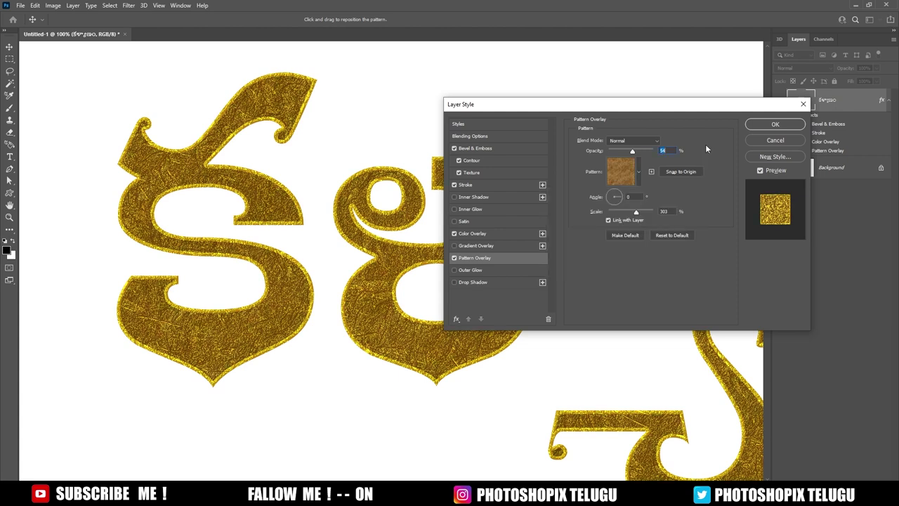
Adjust the pattern overlay scale to 149%
key("ctrl+minus")
key("ctrl+minus")
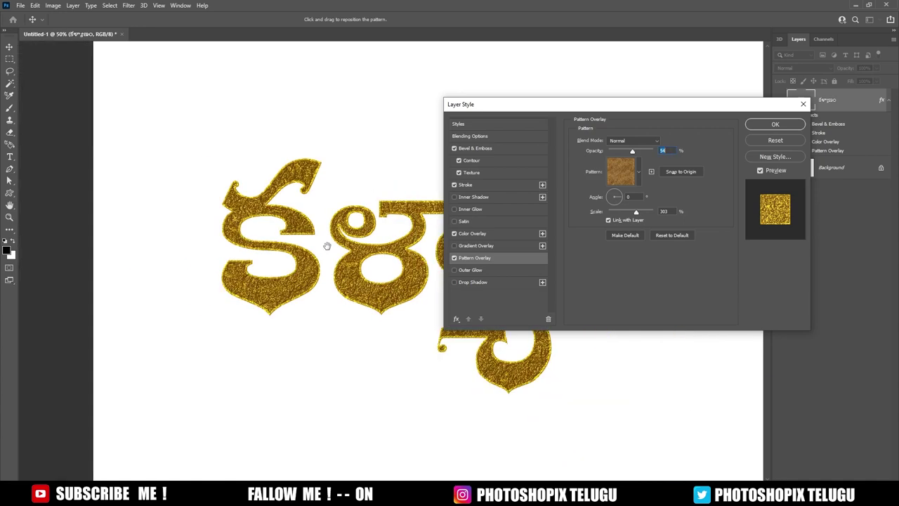
key("ctrl+plus")
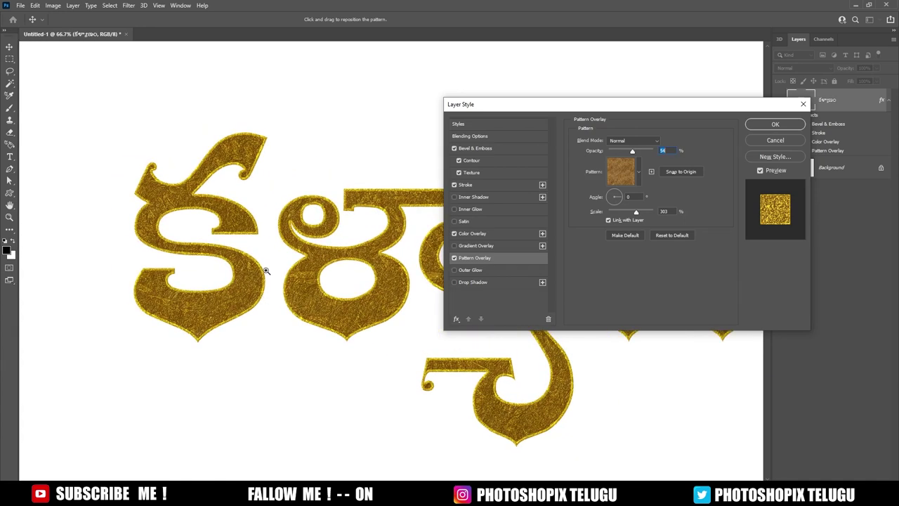
key("ctrl+plus")
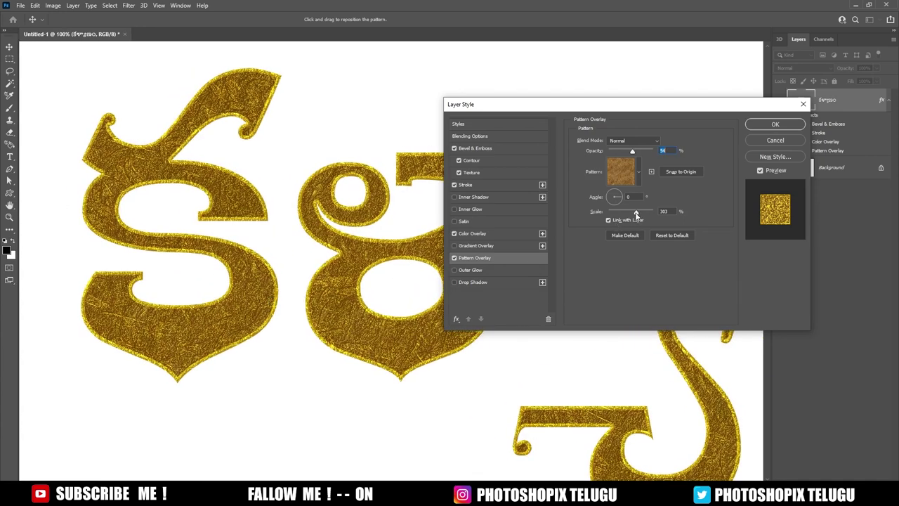
left_click_drag(636, 212, 625, 219)
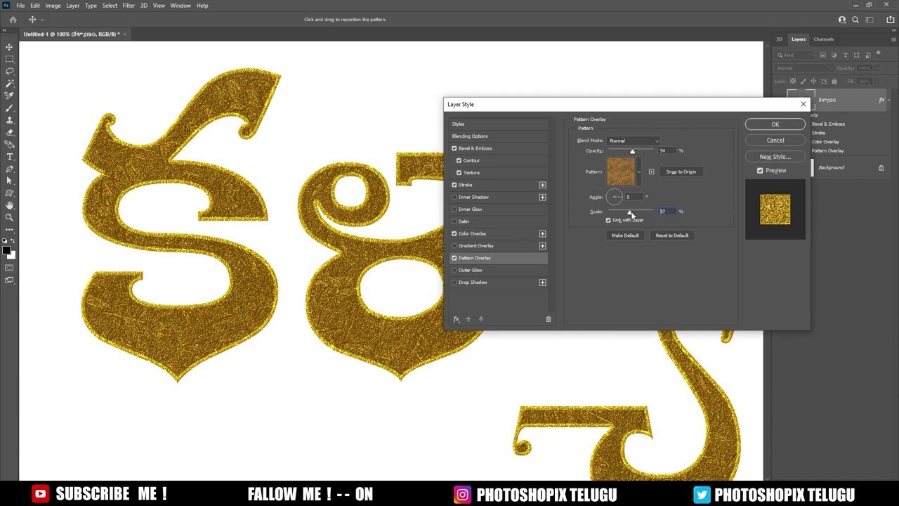
Set the Bevel & Emboss Texture scale to 149%
left_click(509, 150)
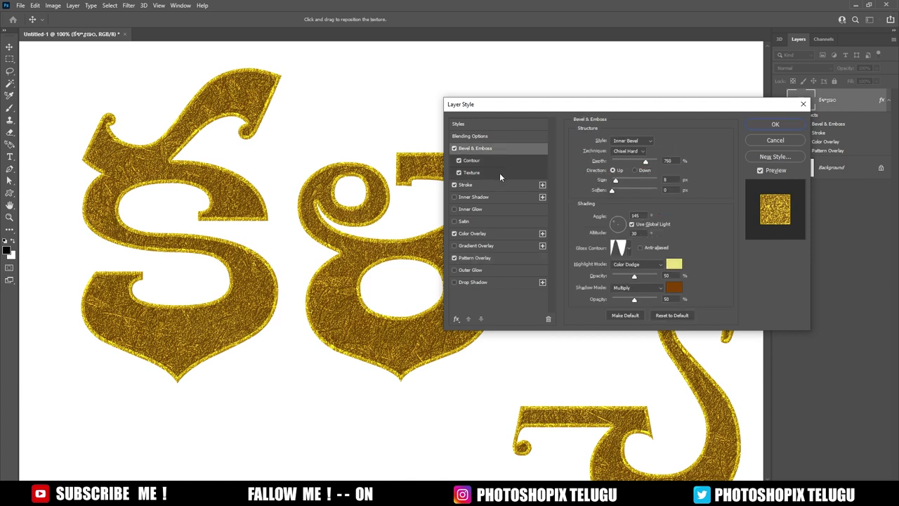
left_click(499, 173)
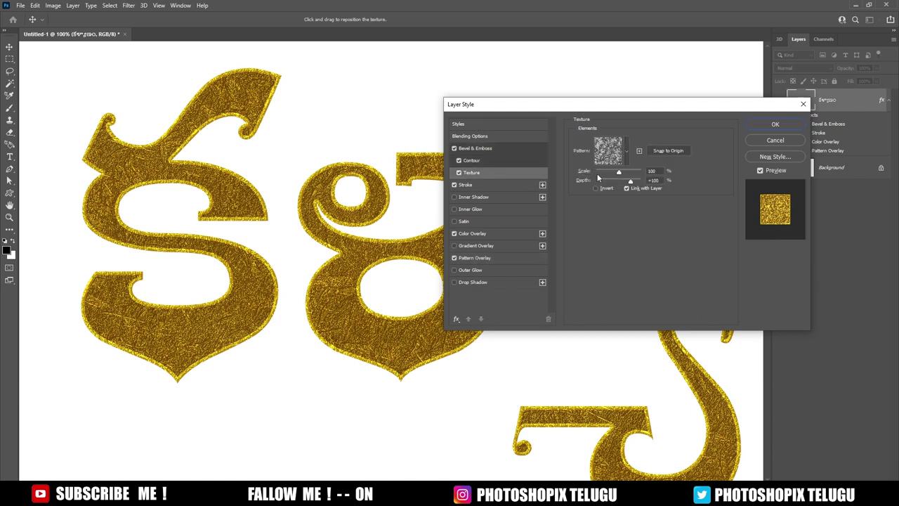
left_click_drag(620, 175, 620, 174)
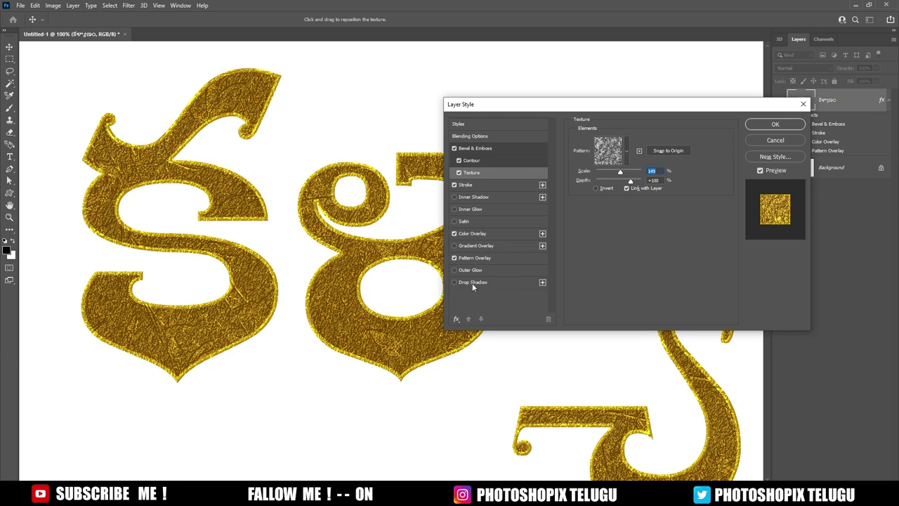
Add a Drop Shadow to the word at 50% opacity
left_click(490, 282)
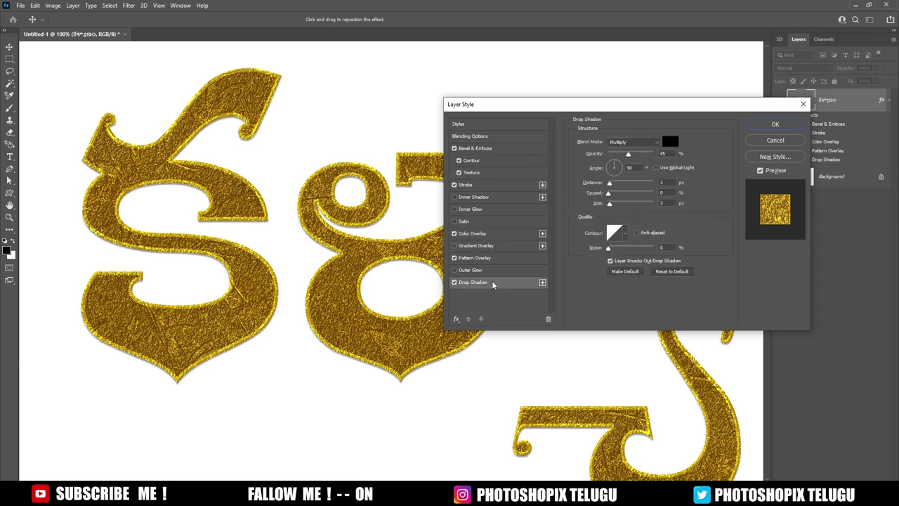
left_click(630, 157)
mouse_move(632, 160)
left_mouse_down()
mouse_move(642, 158)
mouse_move(631, 158)
left_mouse_up()
type("50")
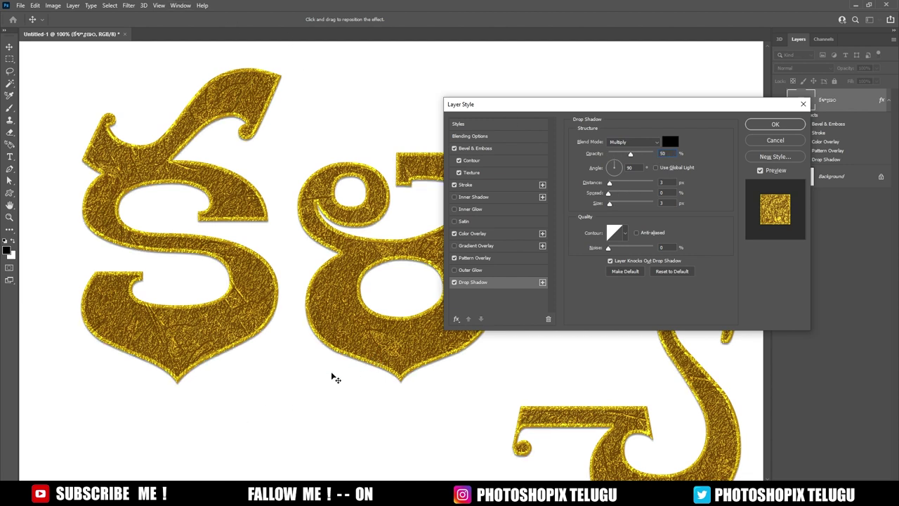
Set the drop shadow angle to 90°, distance 8 px and size 4 px
left_click_drag(610, 183, 622, 182)
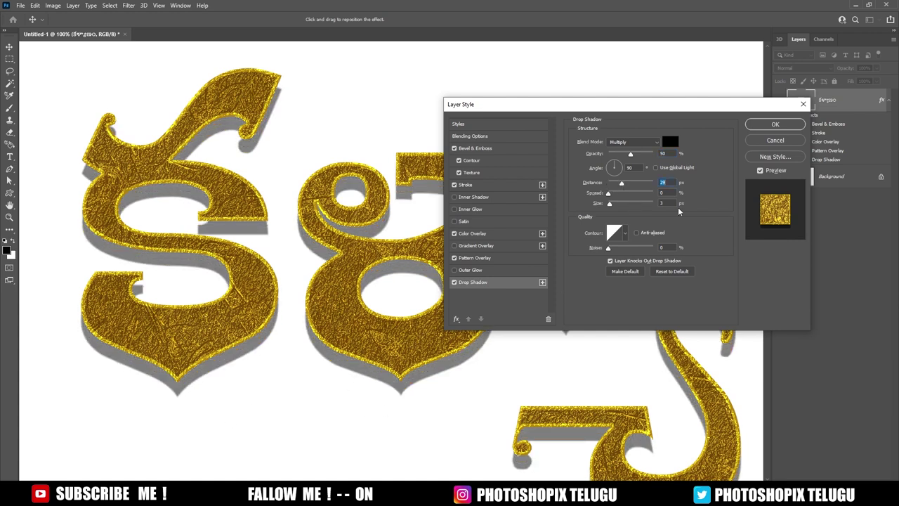
left_click(611, 164)
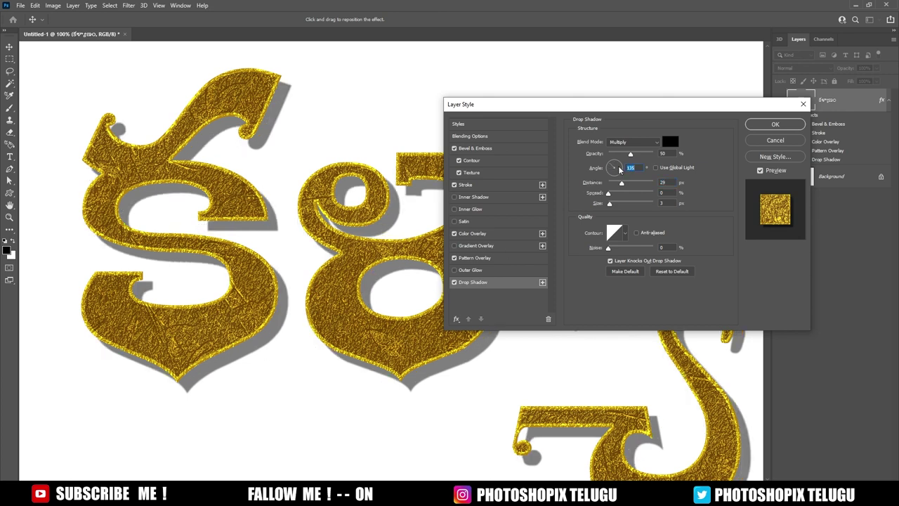
left_click(620, 168)
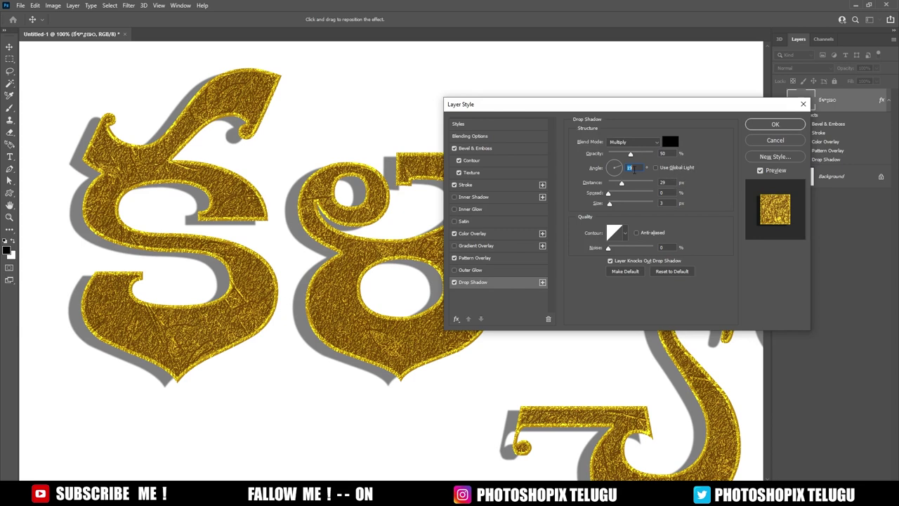
left_click(613, 171)
type("90")
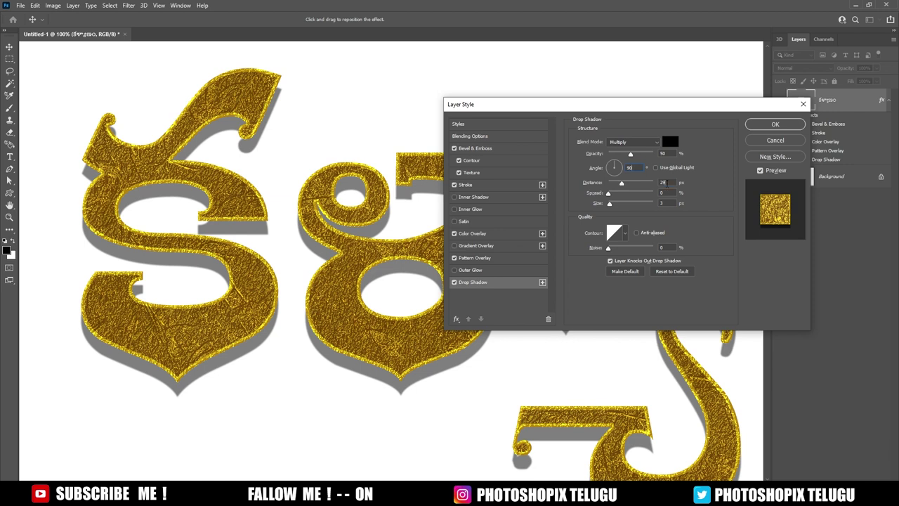
left_click(663, 183)
type("8")
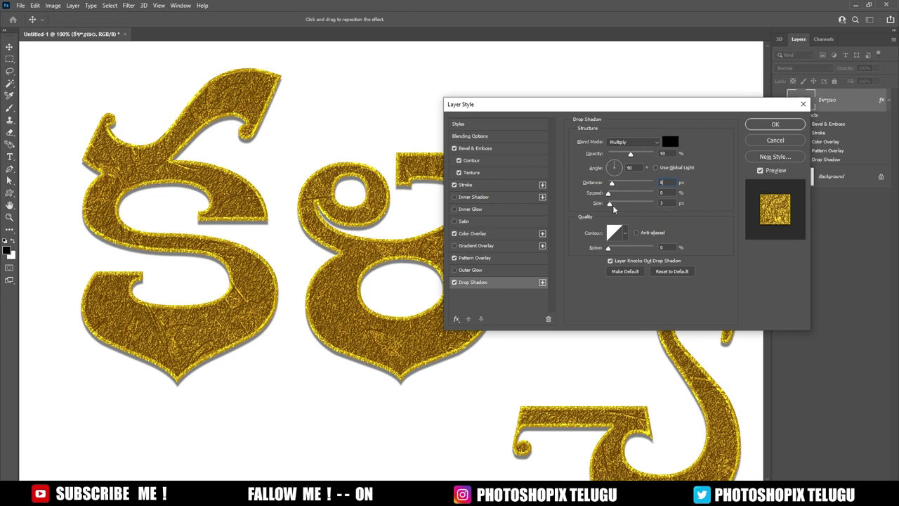
left_click_drag(614, 205, 611, 206)
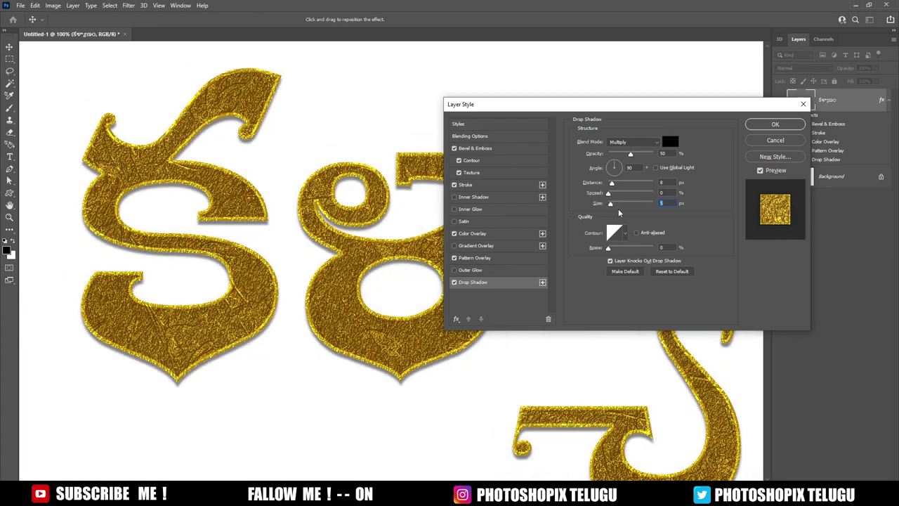
type("4")
Apply the layer style and fill the Background layer with black
left_click(776, 125)
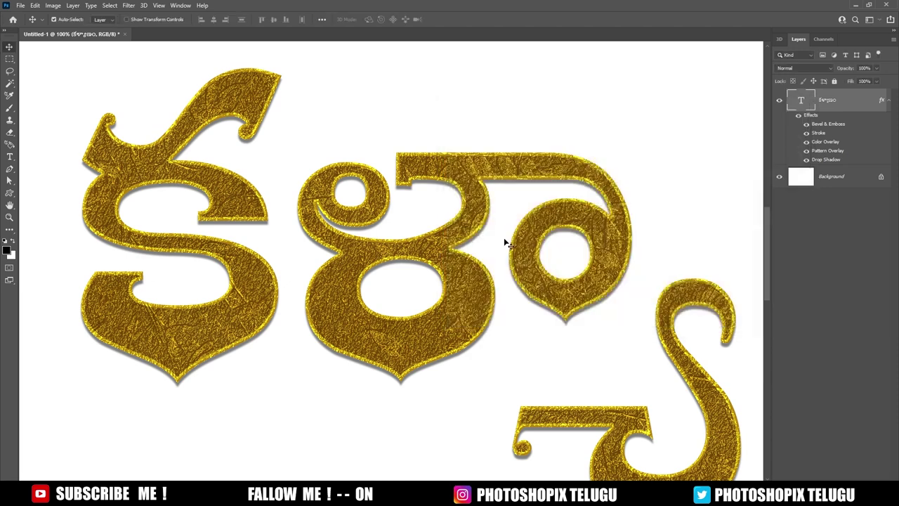
key("ctrl+0")
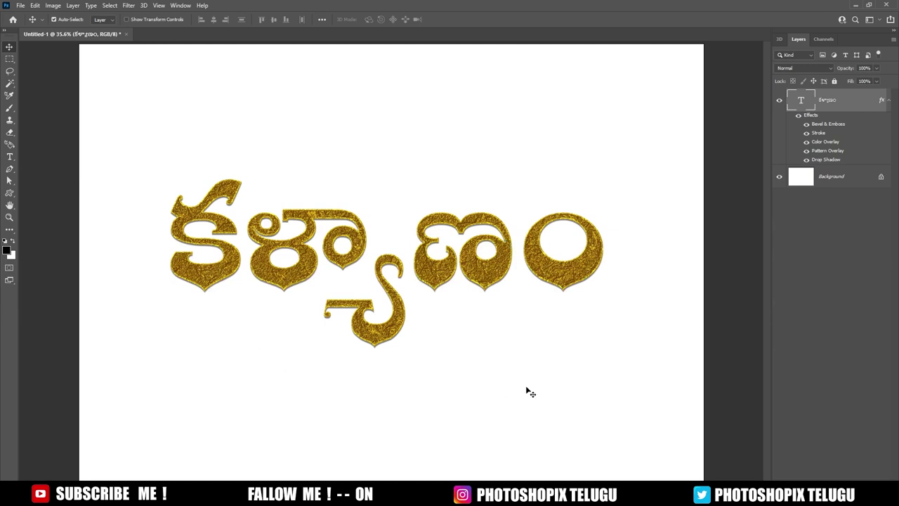
right_click(476, 347)
left_click(482, 352)
left_click(828, 177)
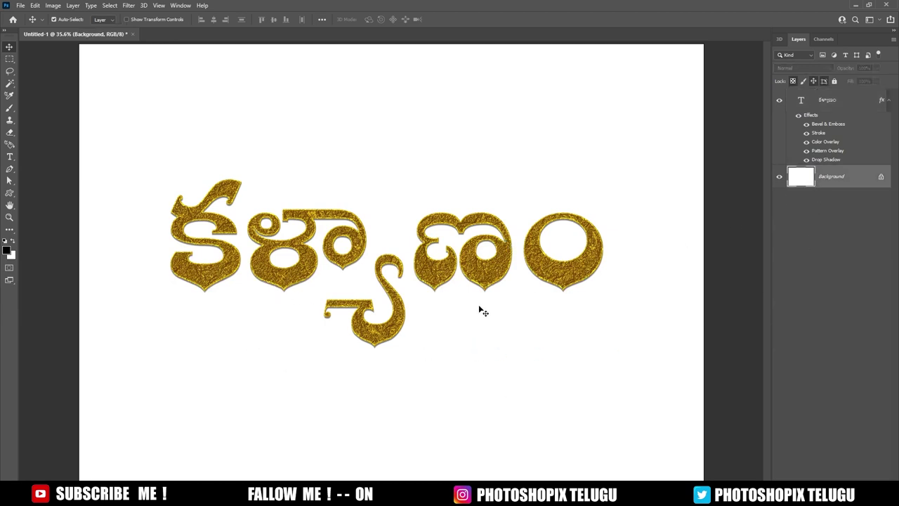
key("alt+BackSpace")
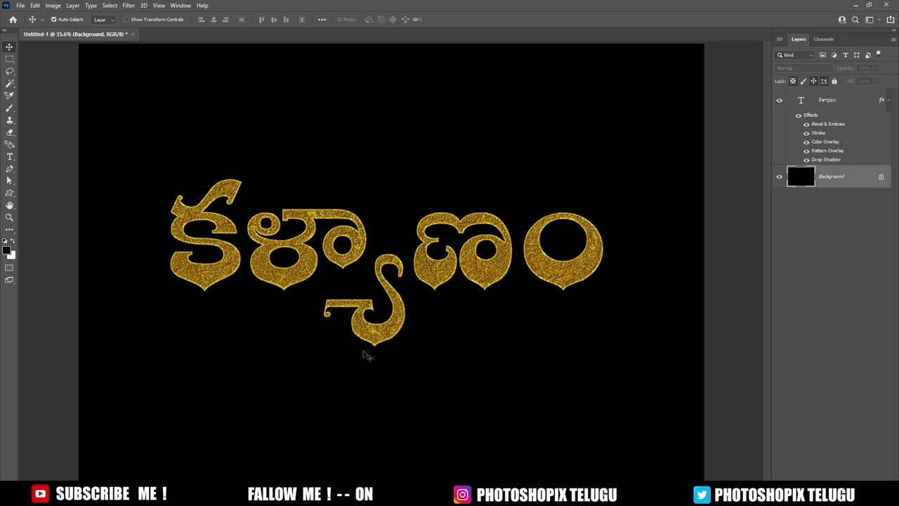
Nudge the golden word slightly up and to the left
scroll(309, 259, "up", 2)
scroll(309, 259, "up", 1)
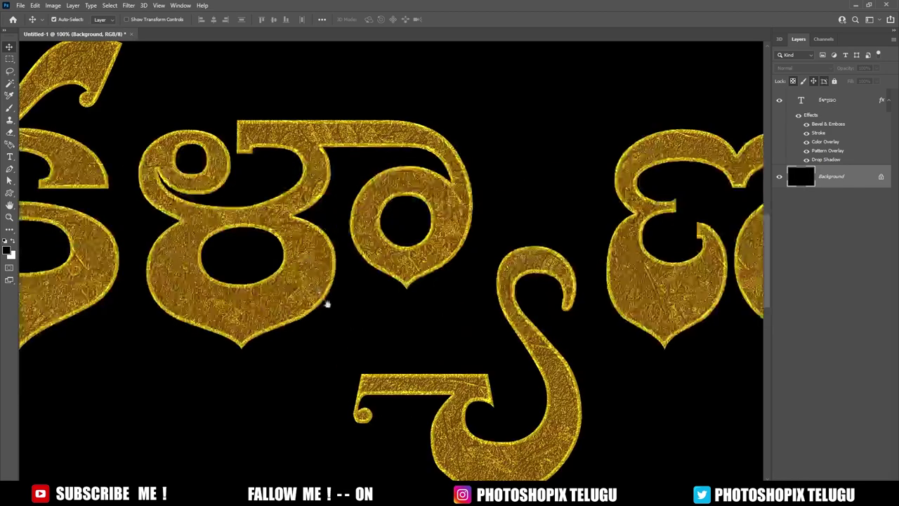
left_click_drag(327, 304, 480, 339)
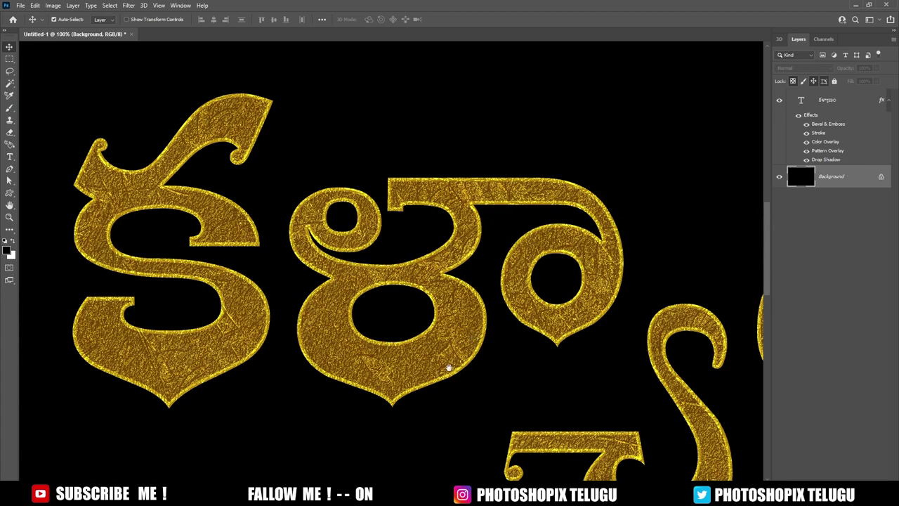
mouse_move(441, 361)
left_mouse_down()
mouse_move(431, 337)
mouse_move(459, 356)
left_mouse_up()
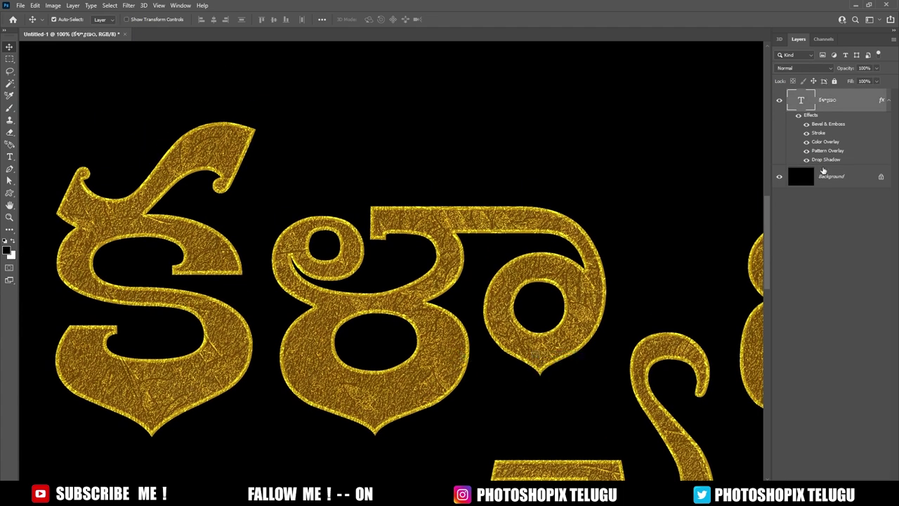
Reopen the word's layer style and set the bevel Contour Range to 50%
double_click(829, 118)
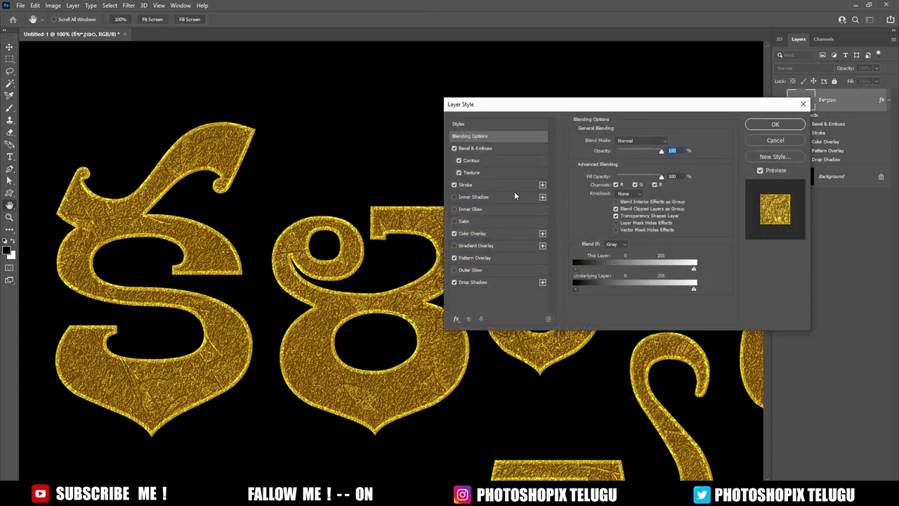
left_click(484, 150)
left_click(487, 161)
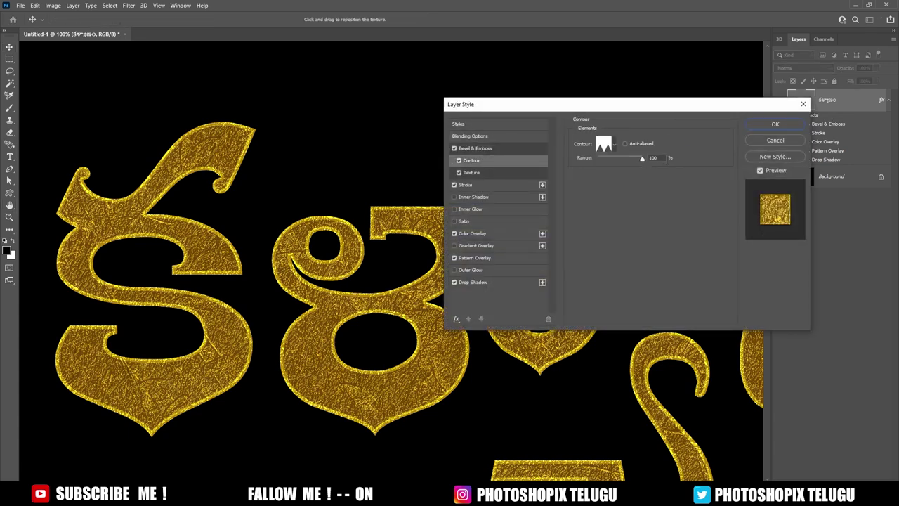
left_click_drag(641, 159, 620, 159)
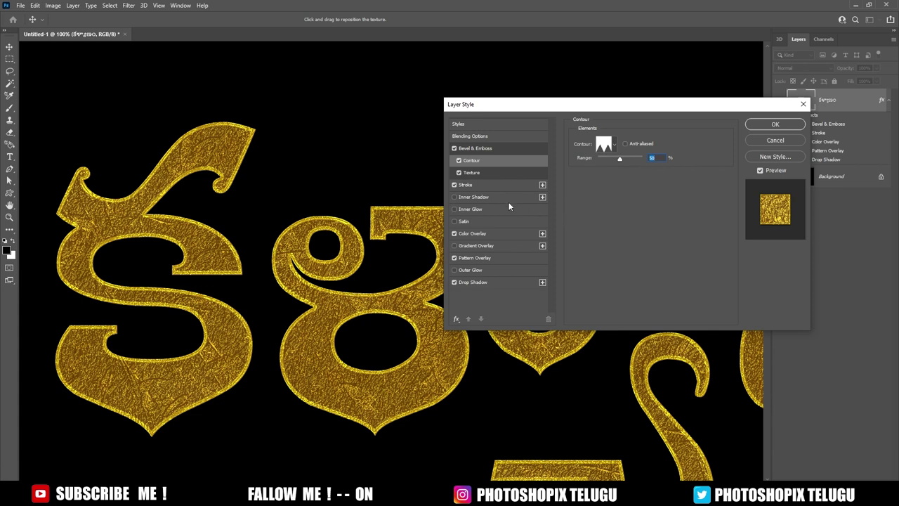
left_click(615, 144)
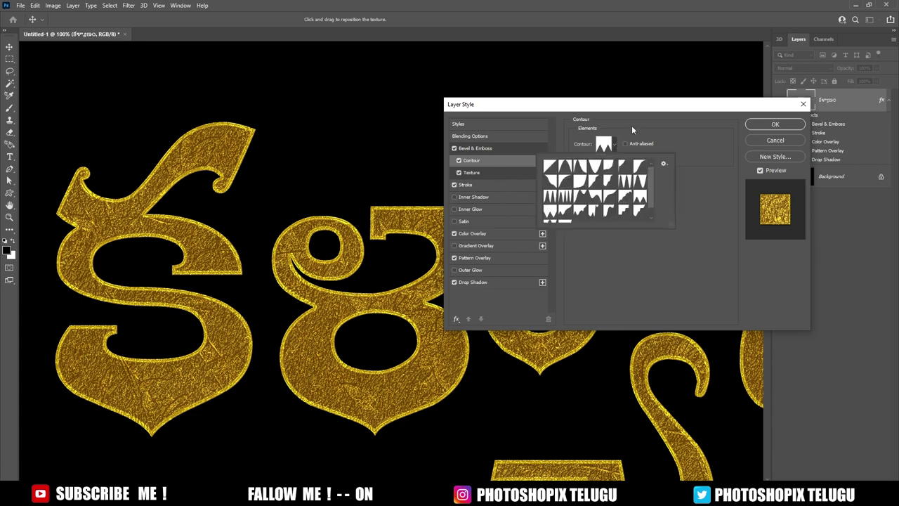
left_click(632, 125)
left_click(485, 148)
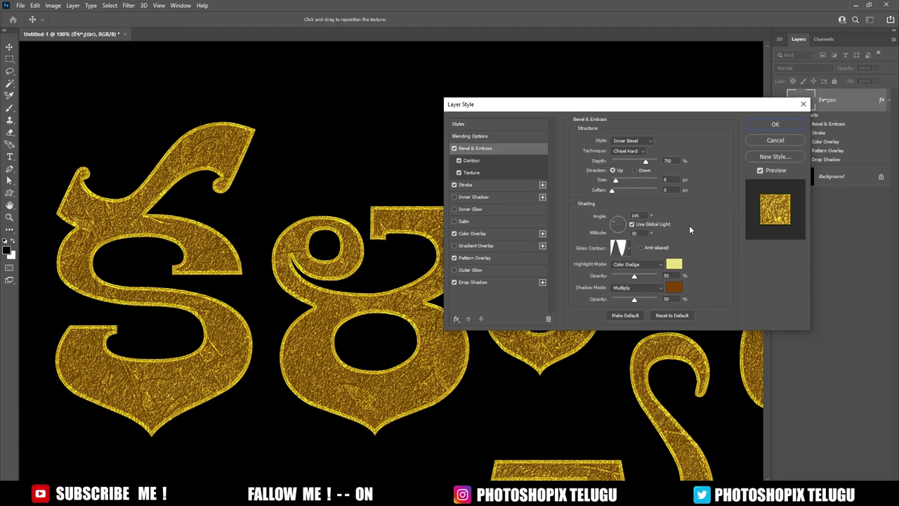
Set the Bevel & Emboss shadow opacity to 56%
left_click(642, 300)
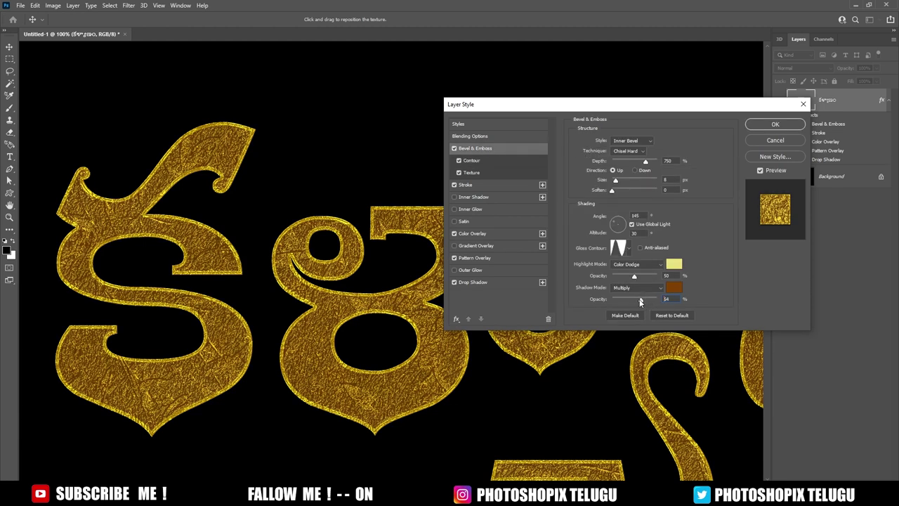
left_click_drag(642, 301, 637, 301)
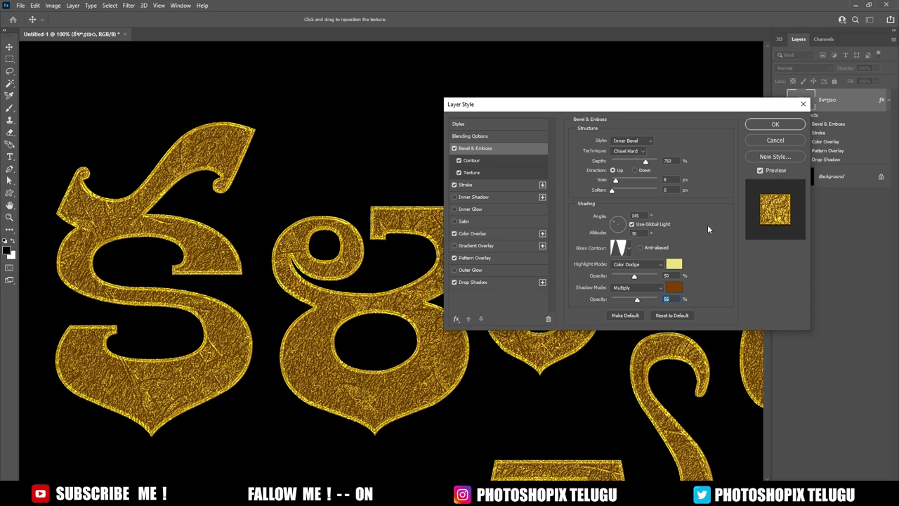
left_click(646, 247)
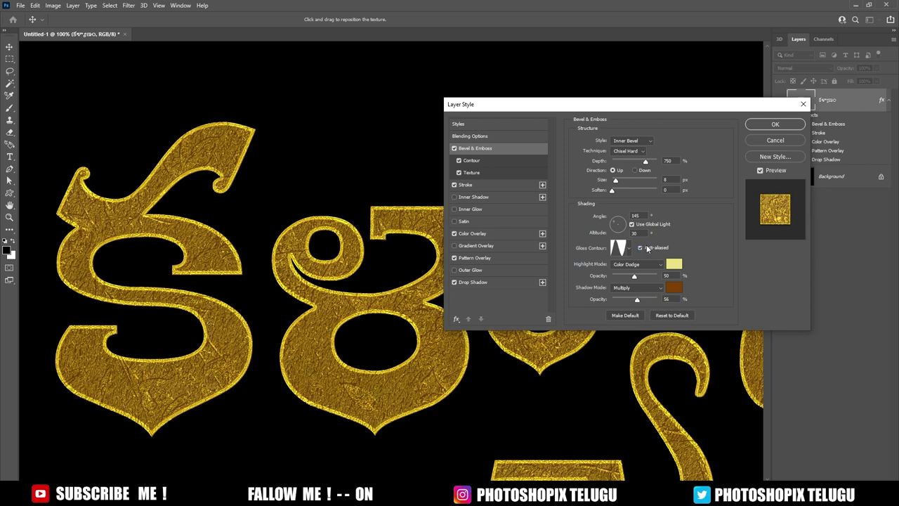
left_click(646, 248)
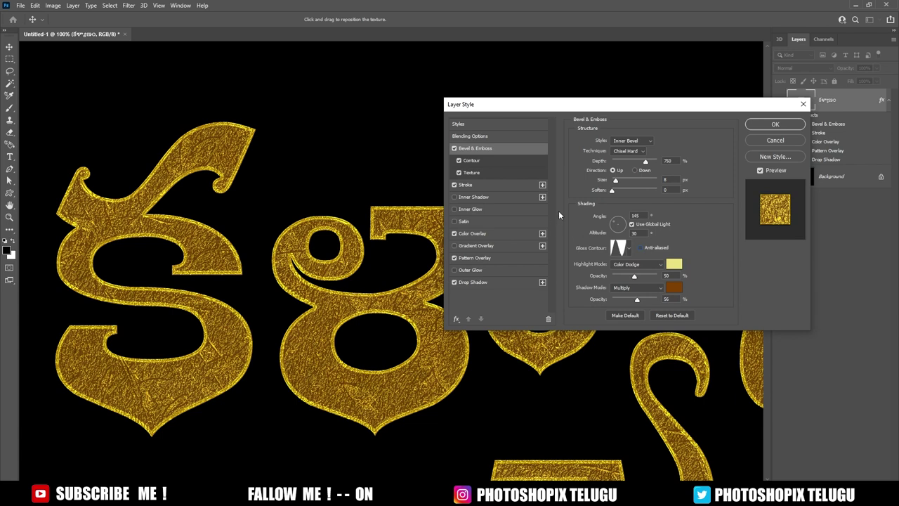
left_click(498, 163)
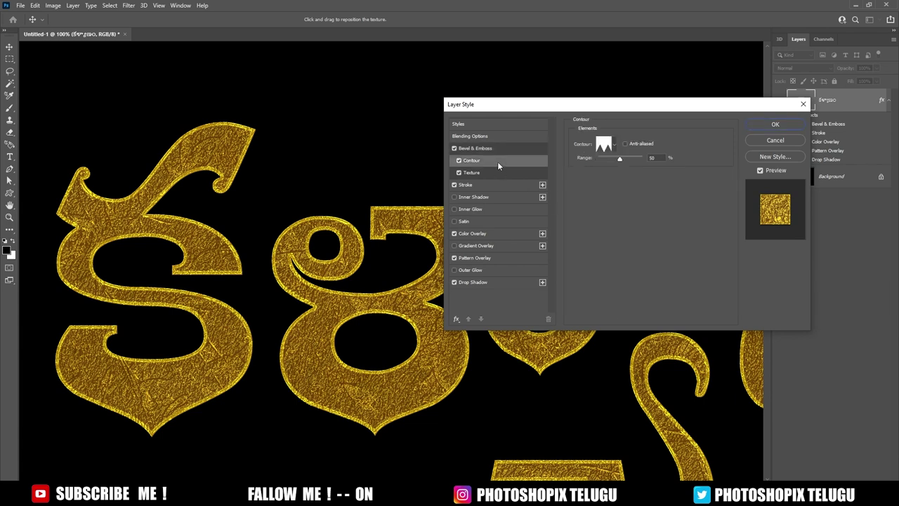
Invert the bevel texture, then review Stroke, Color Overlay, Pattern Overlay, Drop Shadow and Bevel settings
left_click(513, 179)
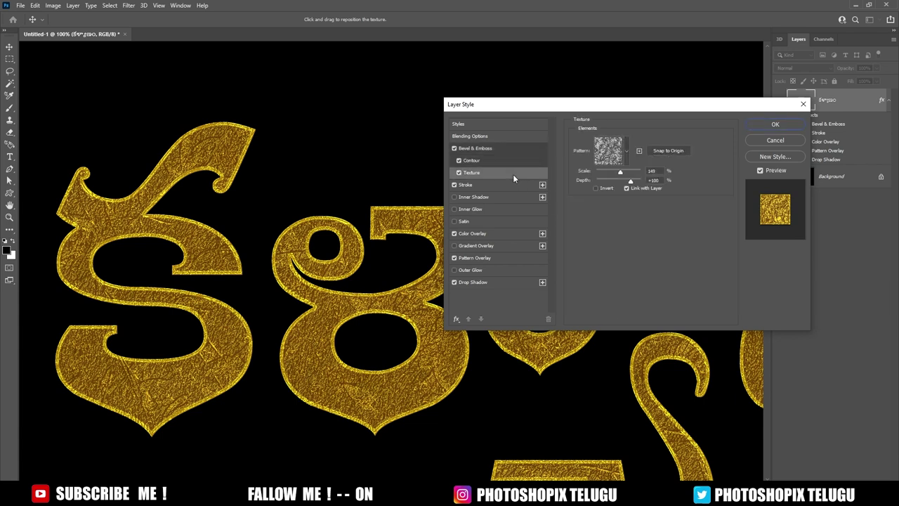
left_click(597, 187)
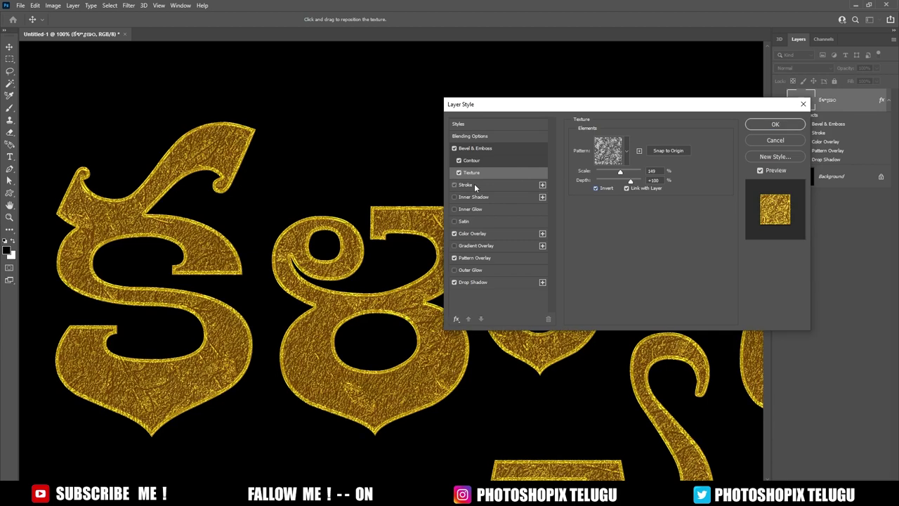
left_click(474, 184)
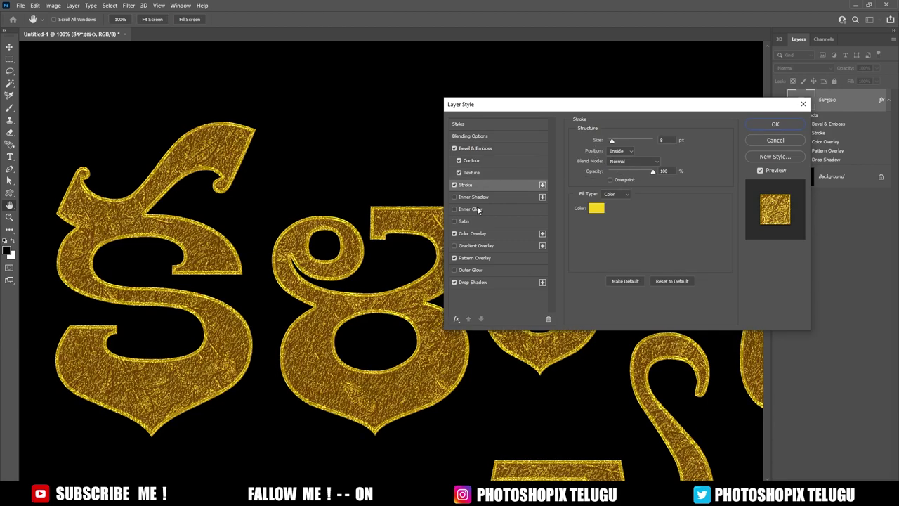
left_click(482, 236)
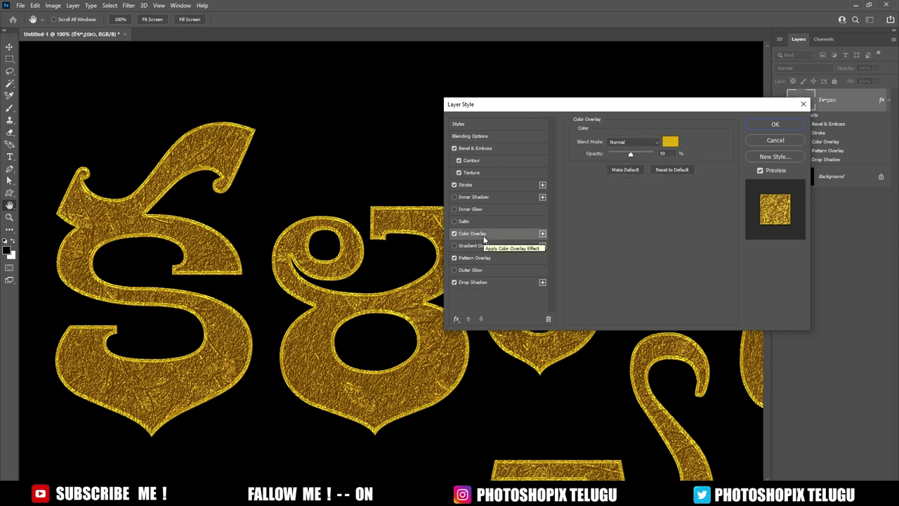
left_click(484, 258)
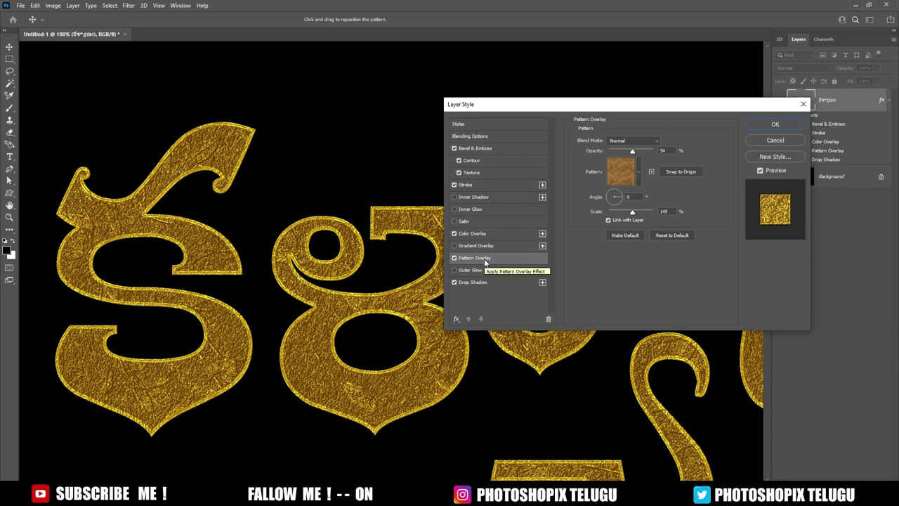
left_click(487, 282)
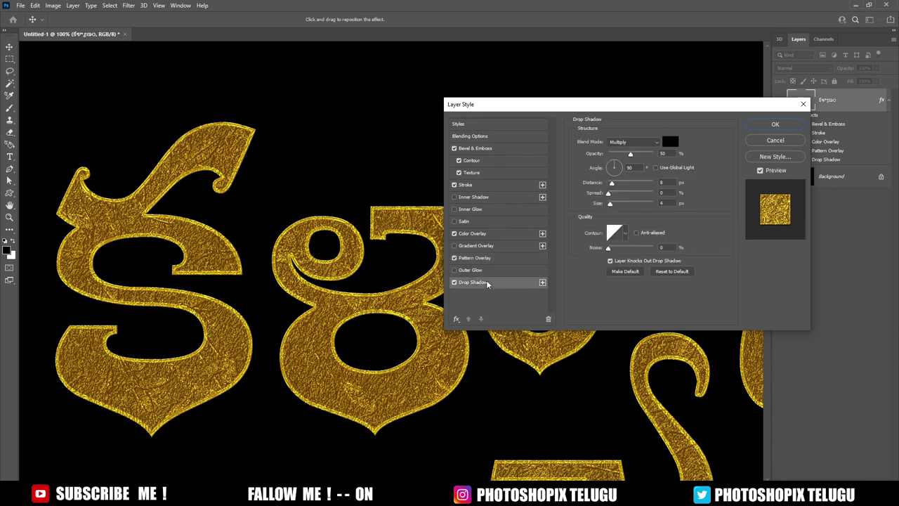
left_click(484, 185)
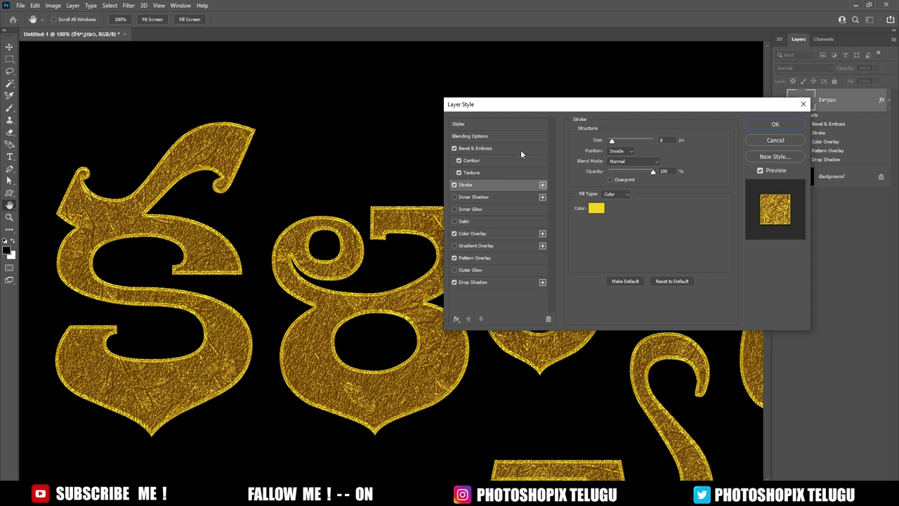
left_click(502, 149)
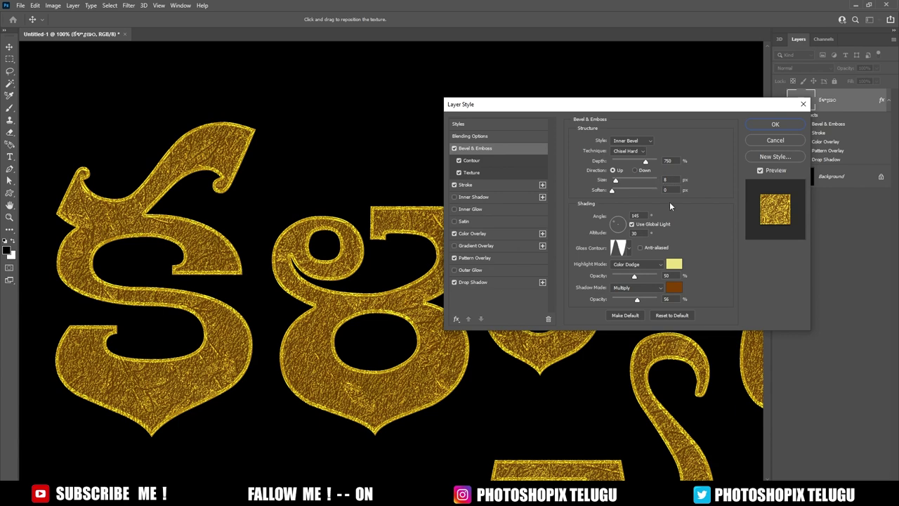
left_click(775, 125)
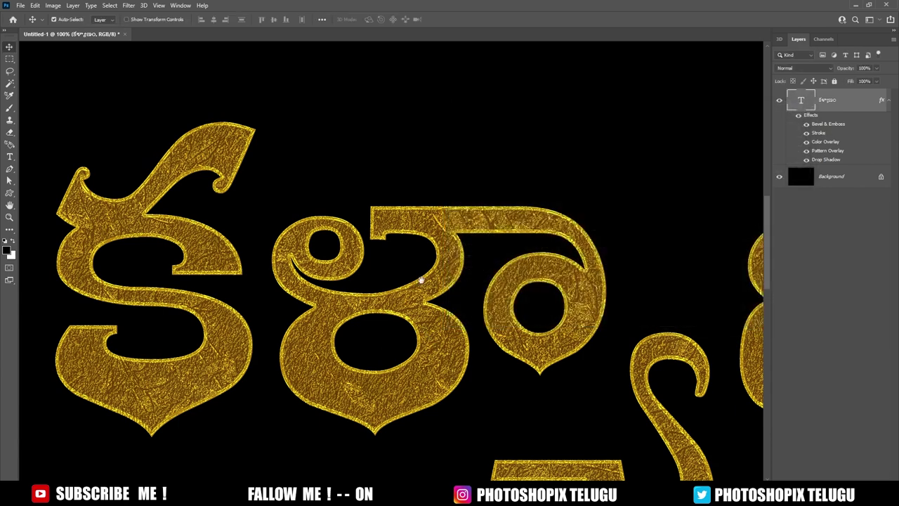
key("ctrl+minus")
key("ctrl+minus")
key("ctrl+minus")
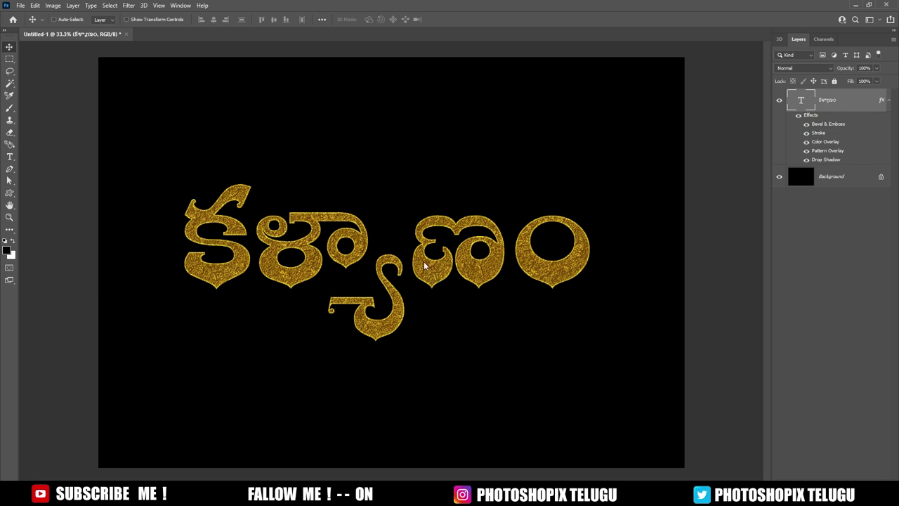
key("ctrl+o")
Open stars.psd and lasso one lower-left sparkle
left_click(266, 80)
double_click(267, 80)
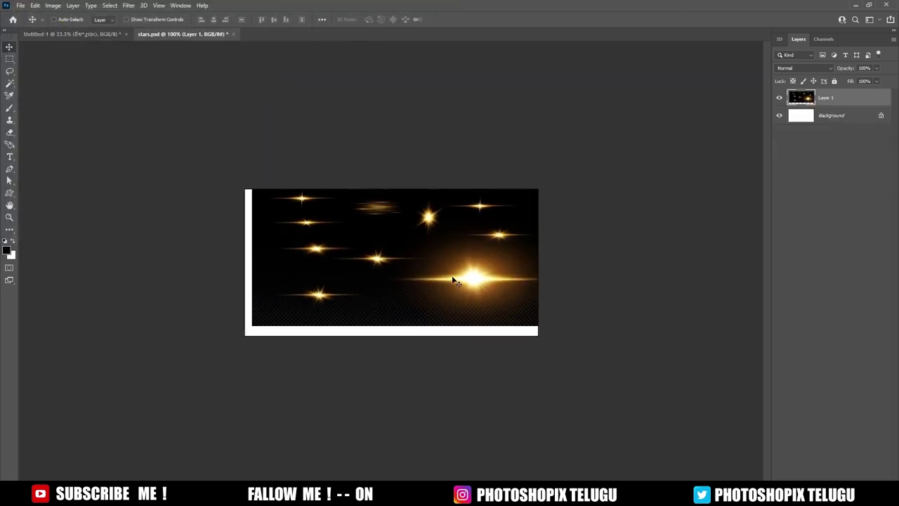
left_click_drag(448, 250, 357, 281)
key("ctrl+plus")
key("ctrl+plus")
left_click_drag(318, 332, 439, 300)
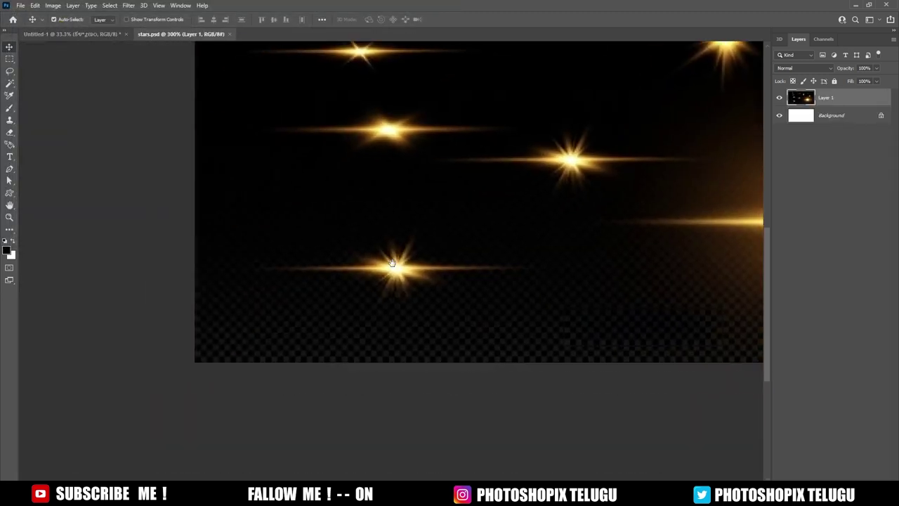
key("l")
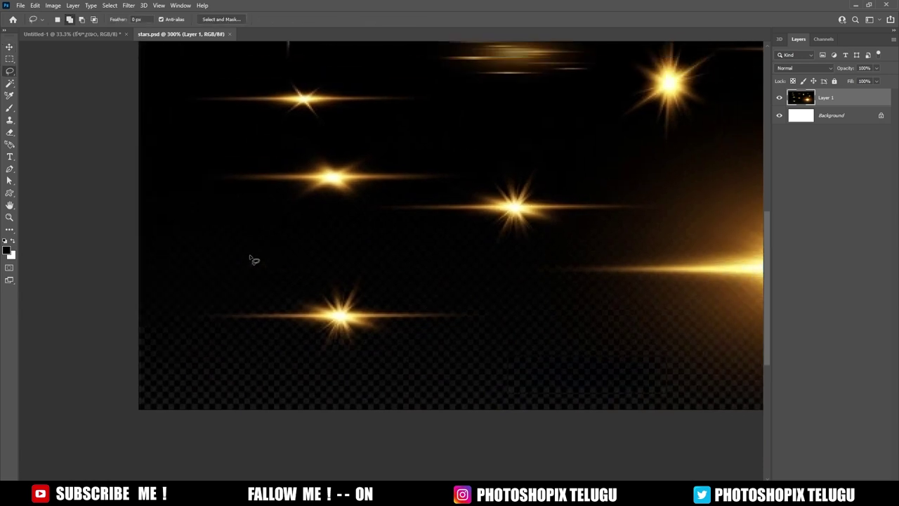
mouse_move(228, 255)
left_mouse_down()
mouse_move(175, 365)
mouse_move(235, 258)
left_mouse_up()
left_click_drag(351, 327, 286, 319)
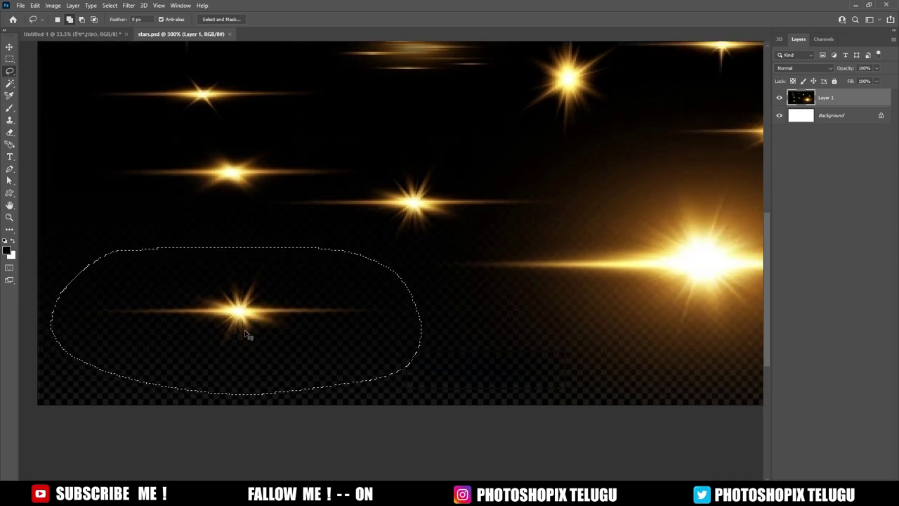
Paste the sparkle into the golden word document and enlarge it
key("ctrl+Tab")
key("v")
key("ctrl+v")
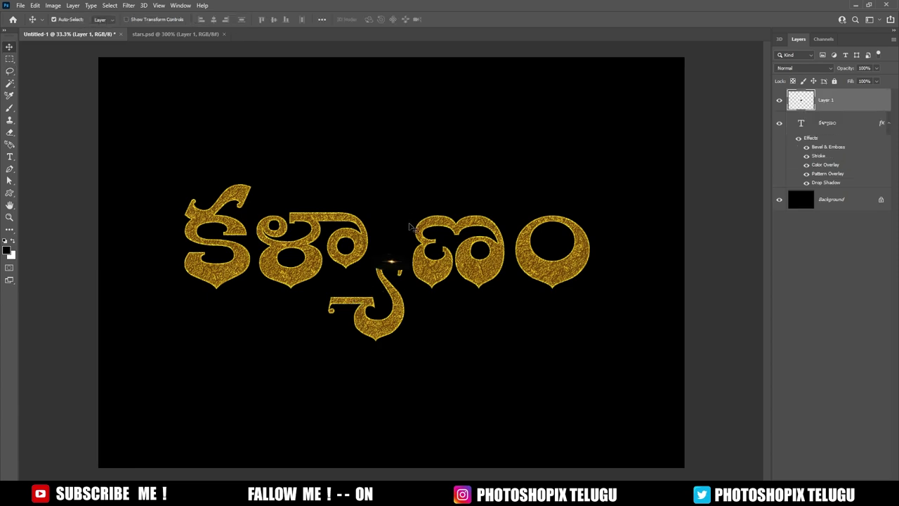
scroll(384, 265, "up", 1)
key("ctrl+t")
left_click_drag(444, 280, 532, 332)
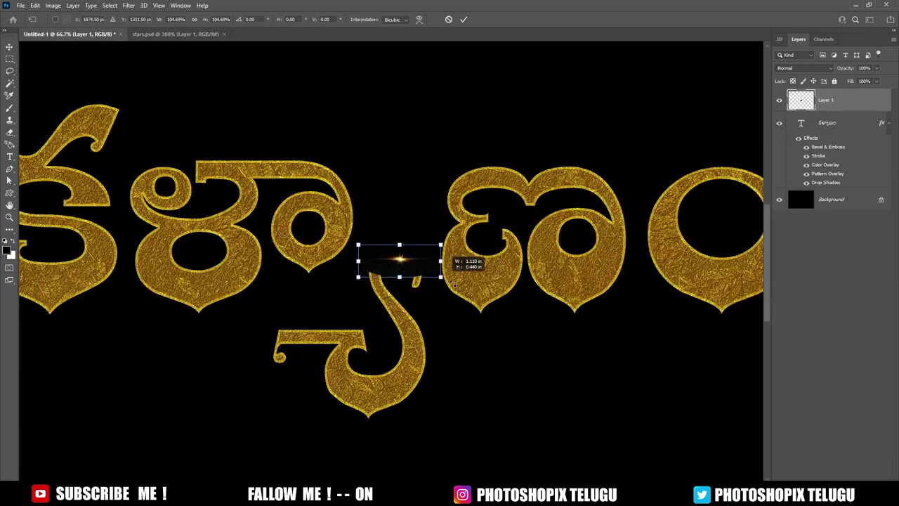
key("Return")
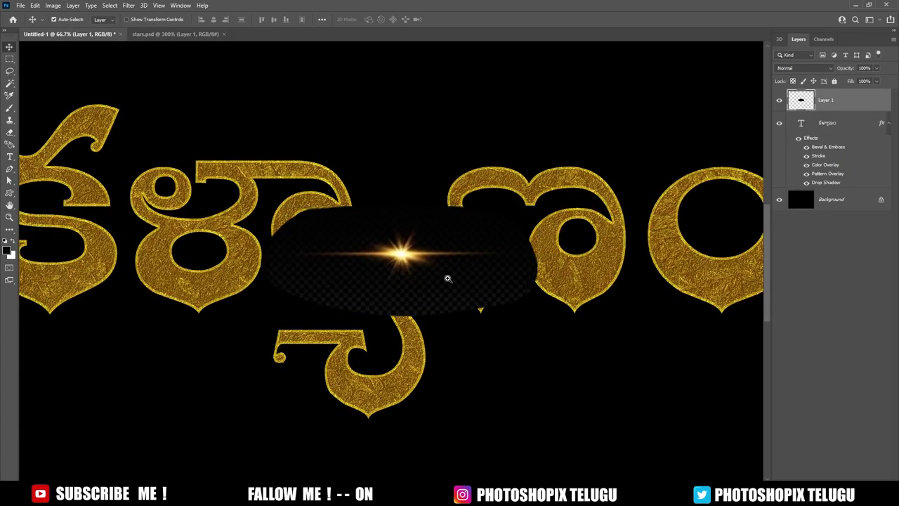
scroll(445, 278, "up", 1)
left_click(804, 68)
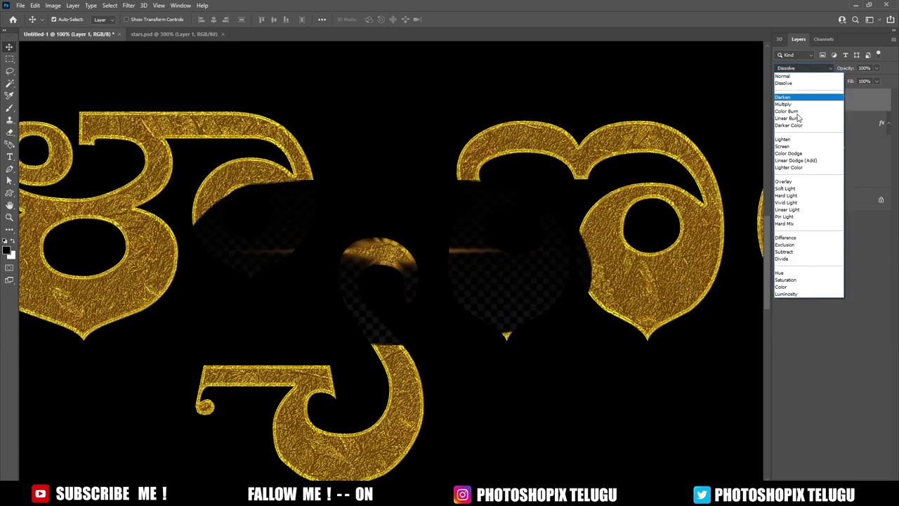
Set the sparkle layer to Screen blend mode and reposition it
left_click(793, 146)
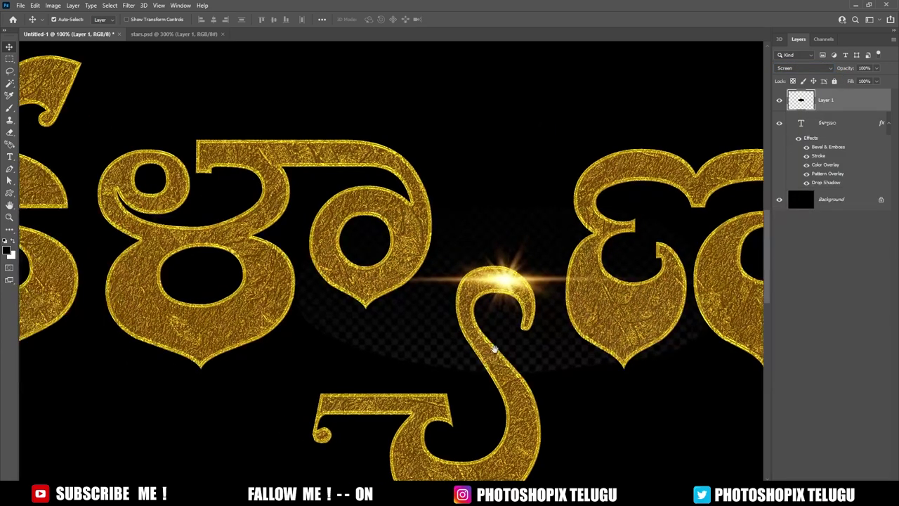
mouse_move(297, 328)
left_mouse_down()
mouse_move(340, 342)
mouse_move(241, 371)
left_mouse_up()
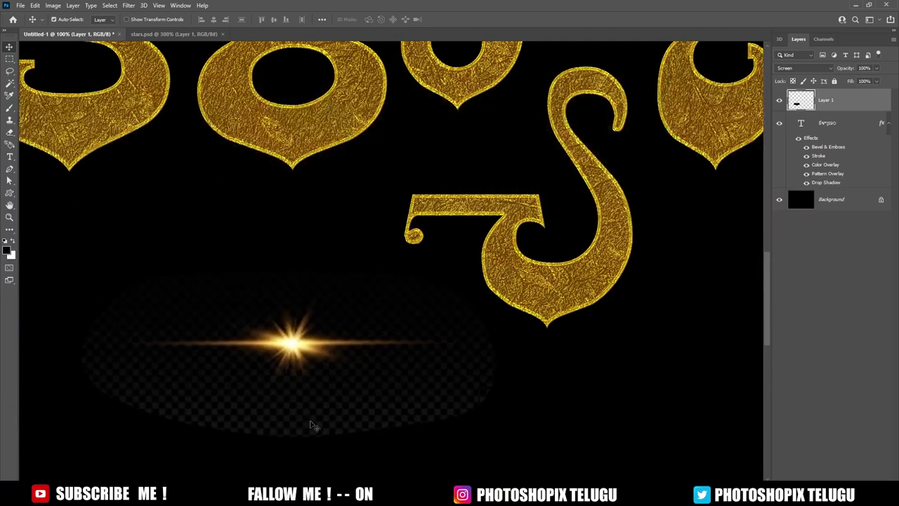
scroll(337, 425, "up", 1)
left_click_drag(402, 415, 416, 407)
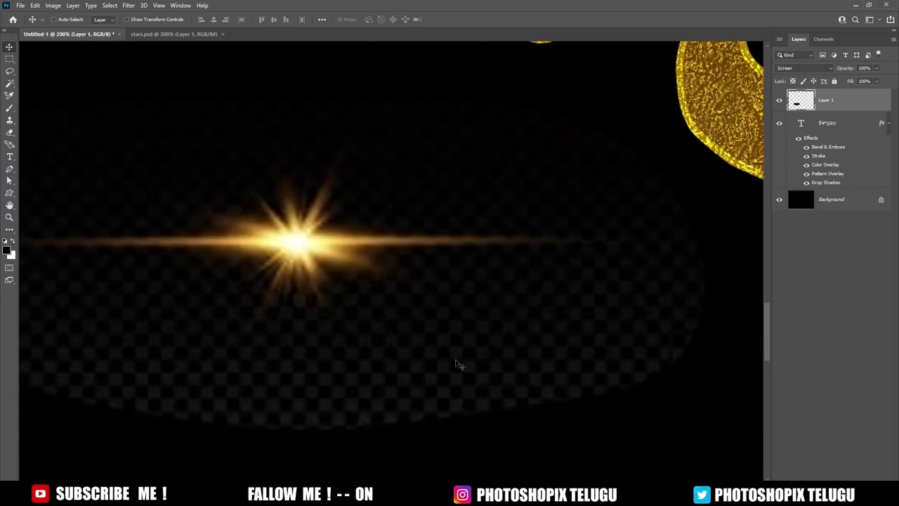
Darken the sparkle's leftover background to black with a Curves black point
key("ctrl+m")
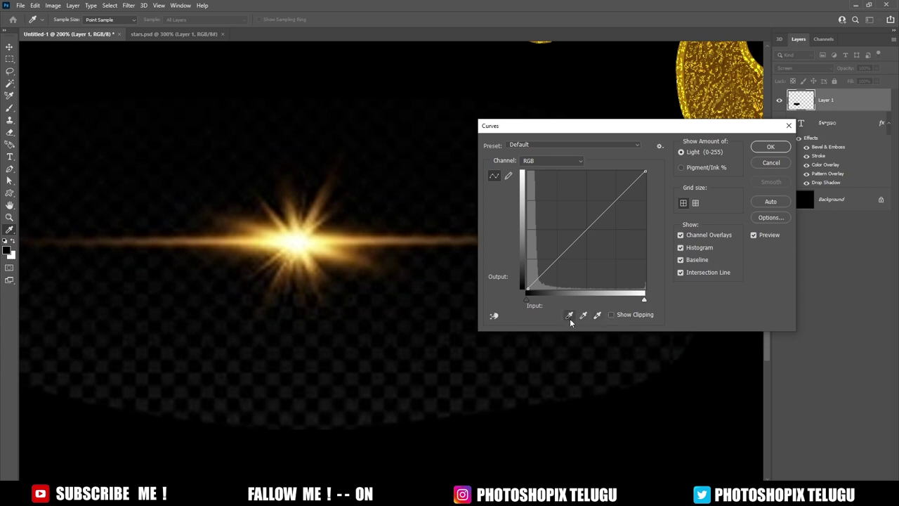
left_click(569, 315)
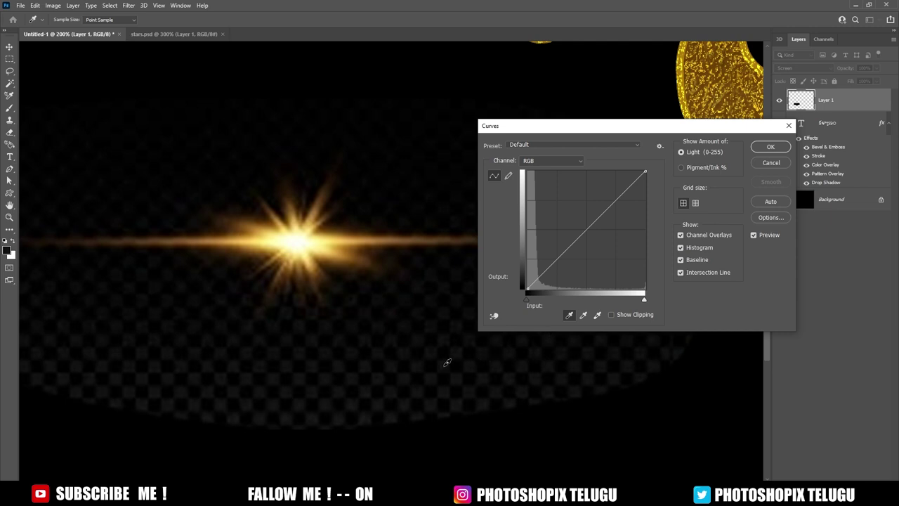
left_click(447, 363)
left_click(771, 146)
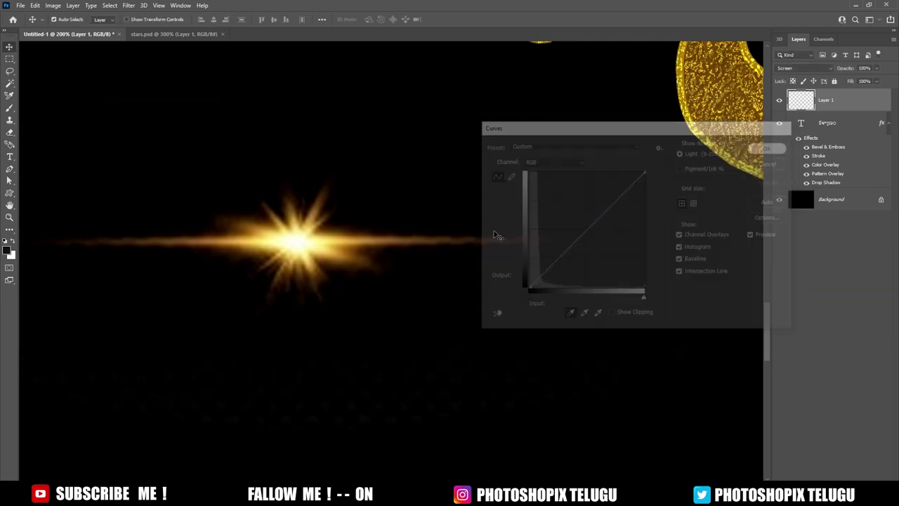
Place the sparkle on the letters' top edges, testing positions over the first two letters
key("v")
scroll(353, 264, "down", 3)
scroll(385, 295, "up", 2)
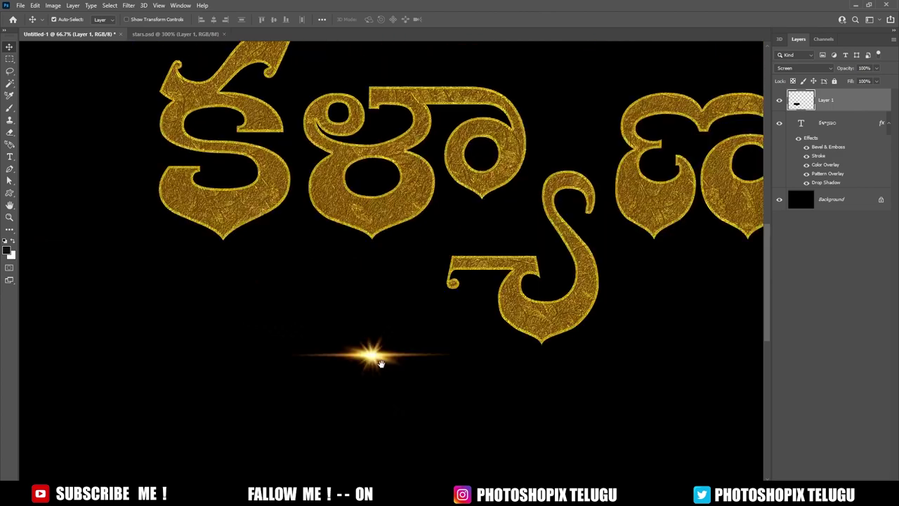
scroll(421, 397, "up", 2)
mouse_move(421, 420)
left_mouse_down()
mouse_move(516, 177)
mouse_move(489, 342)
mouse_move(556, 215)
left_mouse_up()
scroll(582, 240, "up", 1)
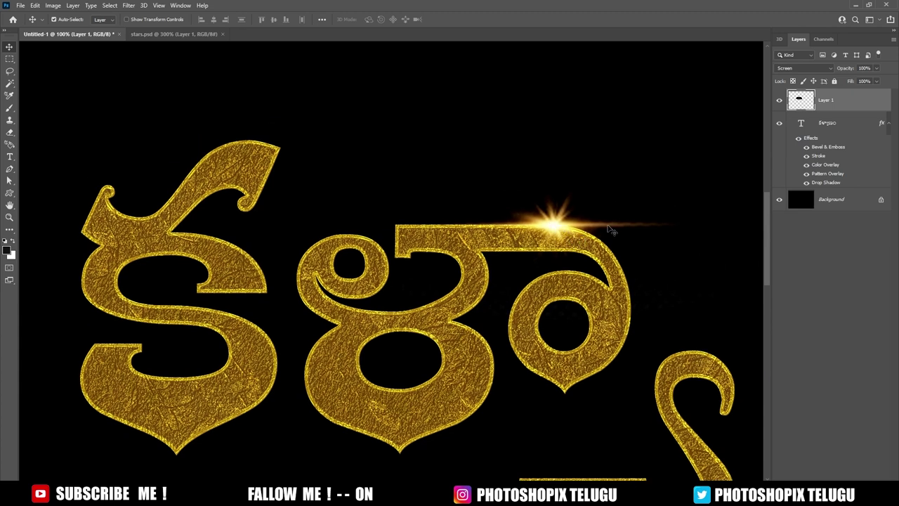
mouse_move(576, 226)
left_mouse_down()
mouse_move(334, 126)
mouse_move(283, 142)
mouse_move(634, 203)
mouse_move(582, 236)
mouse_move(257, 147)
left_mouse_up()
Duplicate the sparkle and tilt the copy counter-clockwise
key("ctrl+j")
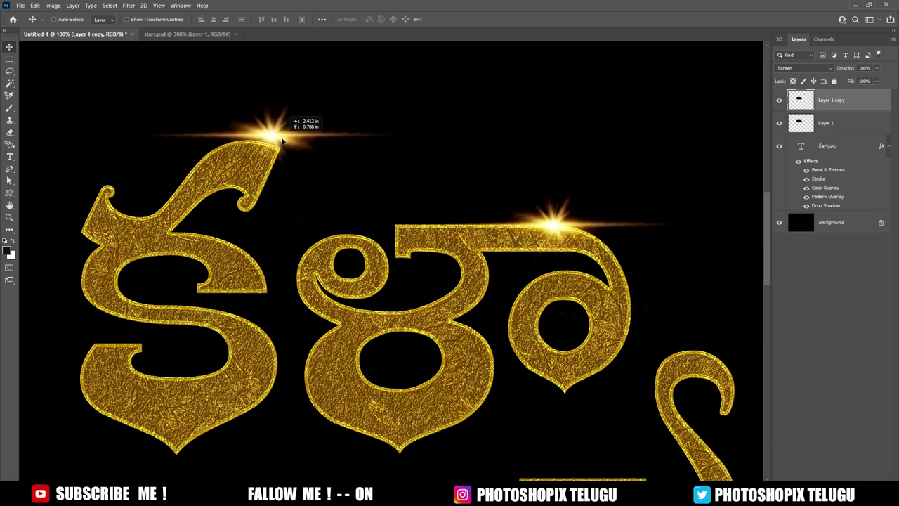
key("ctrl+t")
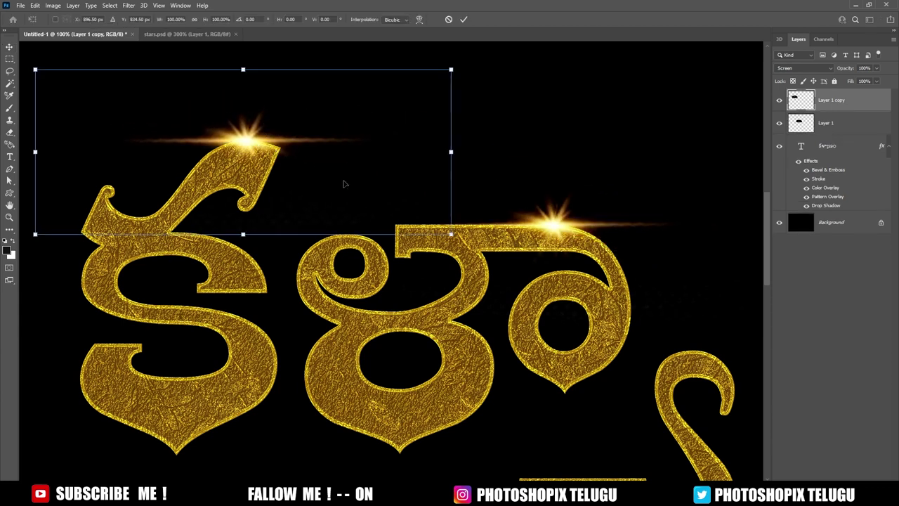
left_click_drag(487, 210, 460, 191)
key("Return")
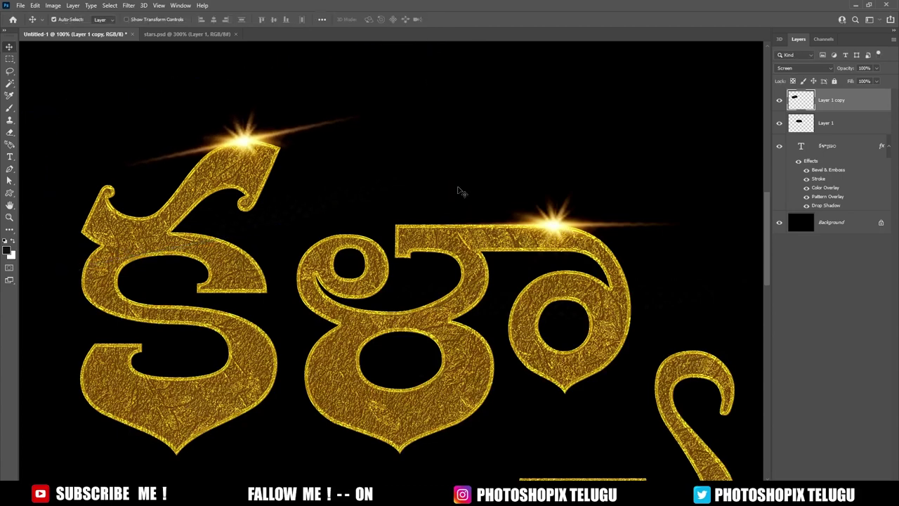
Add another sparkle copy on the first letter's lower curve
key("ctrl+0")
mouse_move(110, 209)
left_mouse_down()
mouse_move(391, 297)
mouse_move(381, 204)
left_mouse_up()
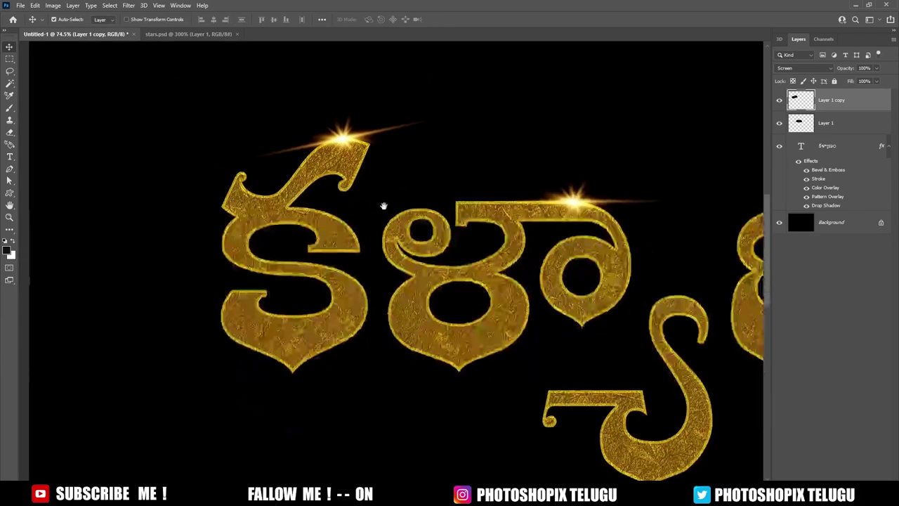
key("ctrl+j")
left_click_drag(328, 176, 317, 313)
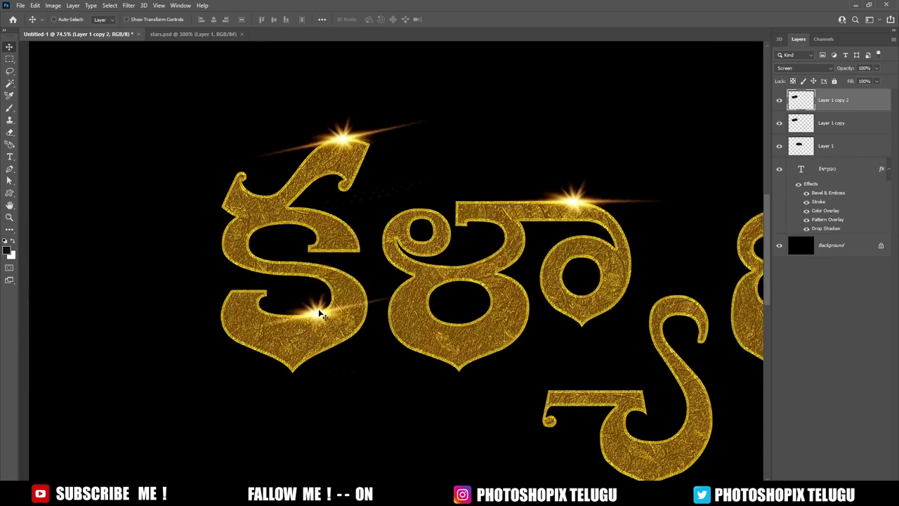
scroll(234, 286, "right", 5)
left_click(356, 173, "ctrl")
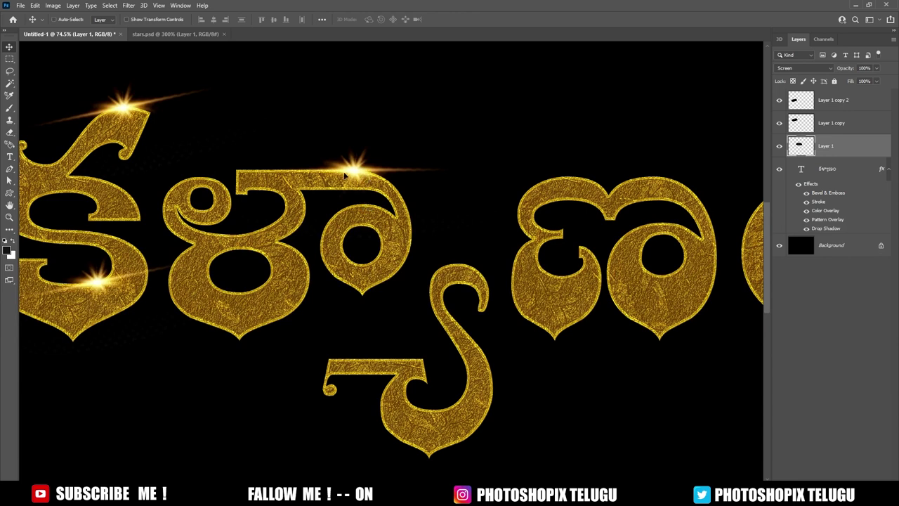
left_click_drag(344, 175, 309, 243)
key("ctrl+z")
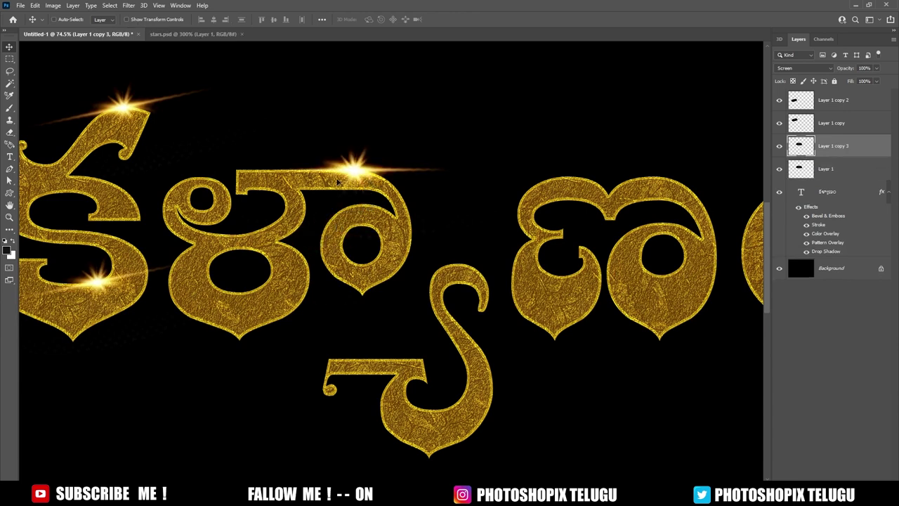
Copy a sparkle down onto the second letter and tilt it slightly
left_click_drag(358, 198, 267, 290)
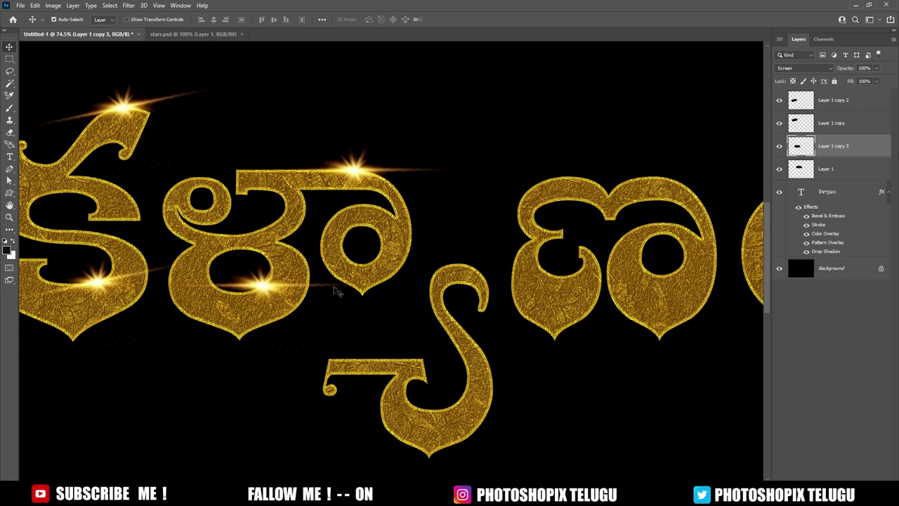
key("ctrl+t")
left_click_drag(428, 307, 438, 270)
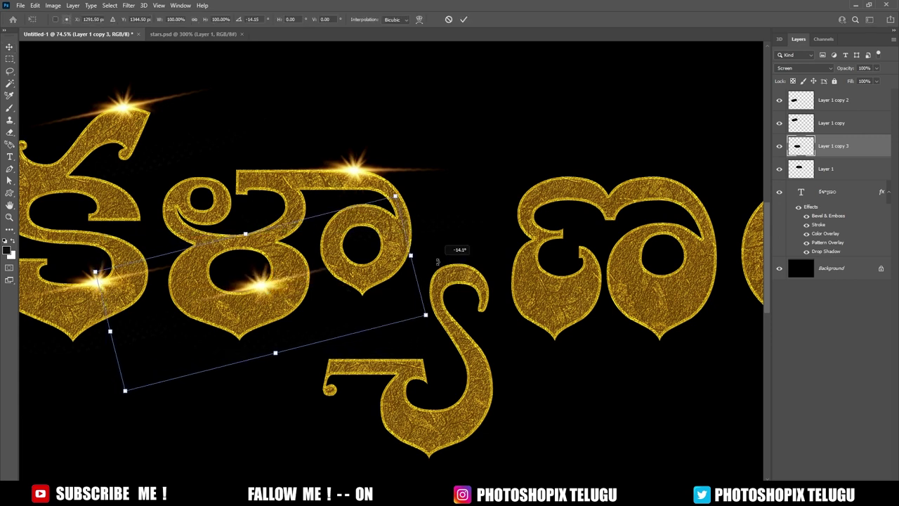
key("Return")
key("ctrl+0")
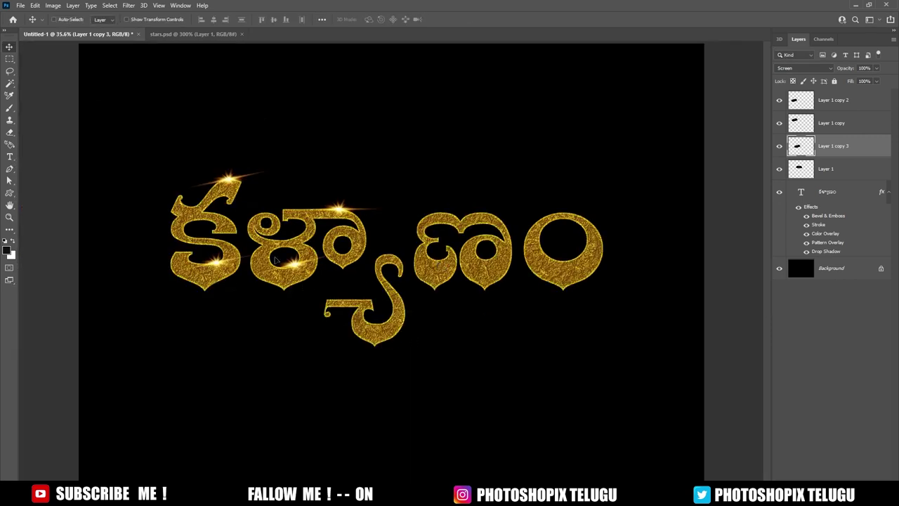
Add a star flare copy on the middle letter, rotated about 61° and scaled to about 84%
left_click_drag(276, 260, 376, 307)
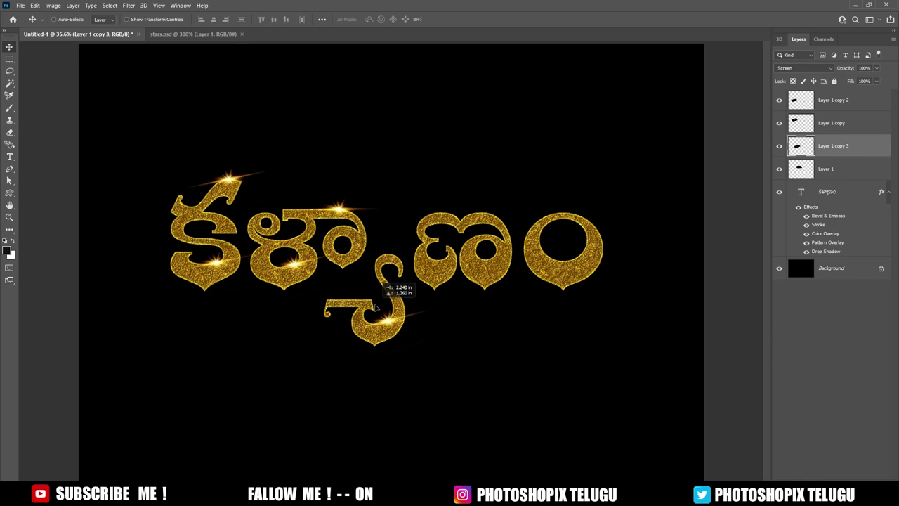
key("ctrl+j")
scroll(402, 318, "up", 2)
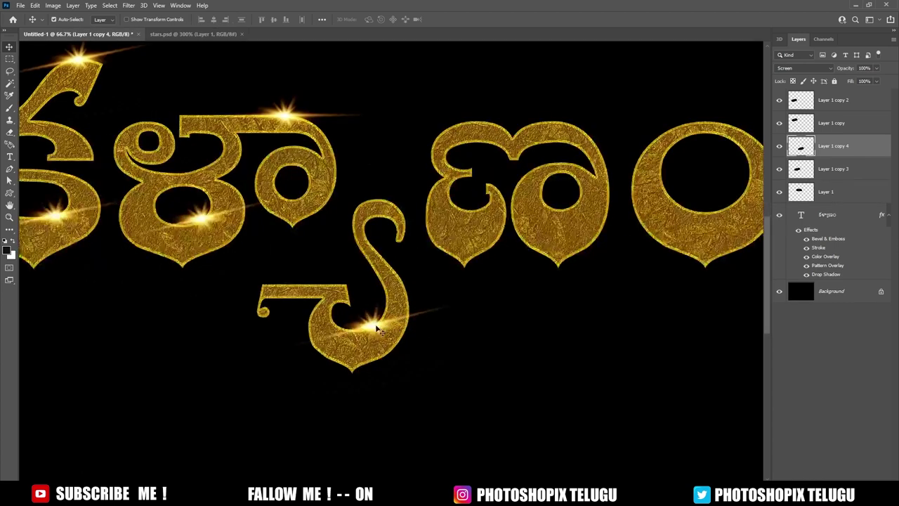
left_click_drag(376, 329, 406, 215)
key("ctrl+t")
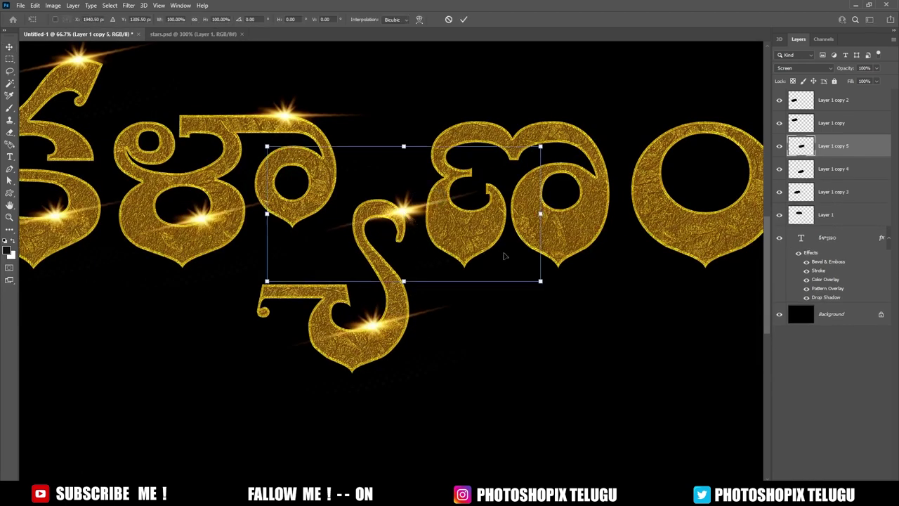
left_click_drag(582, 191, 415, 272)
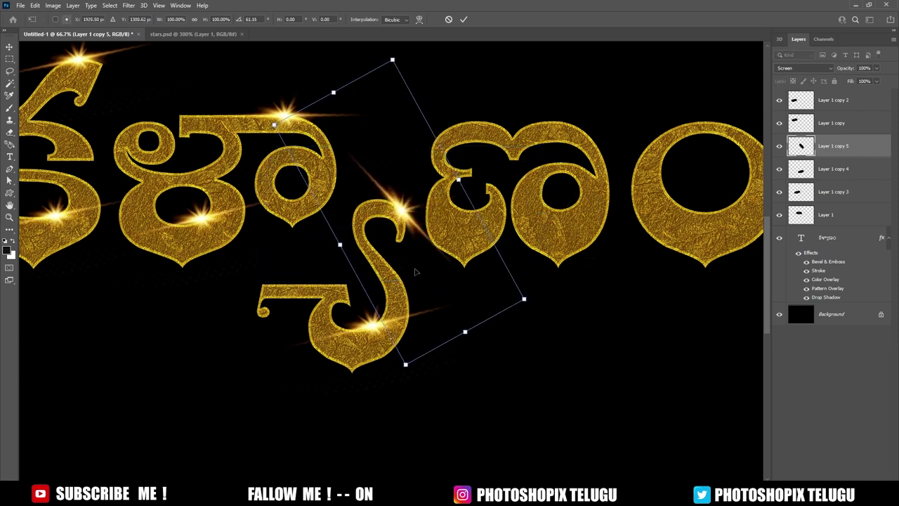
left_click_drag(563, 276, 582, 237)
left_click_drag(539, 283, 516, 265)
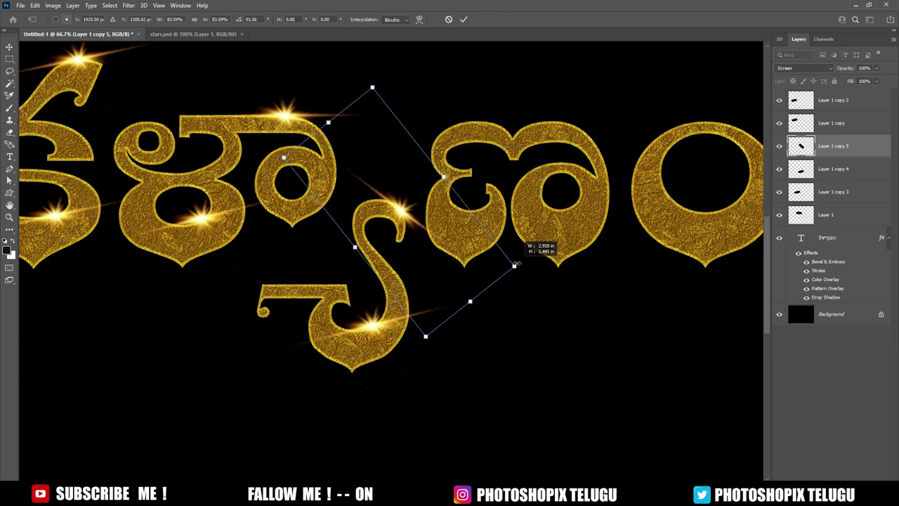
key("Return")
Place more flare copies on the next letter and its left bowl
key("ctrl+0")
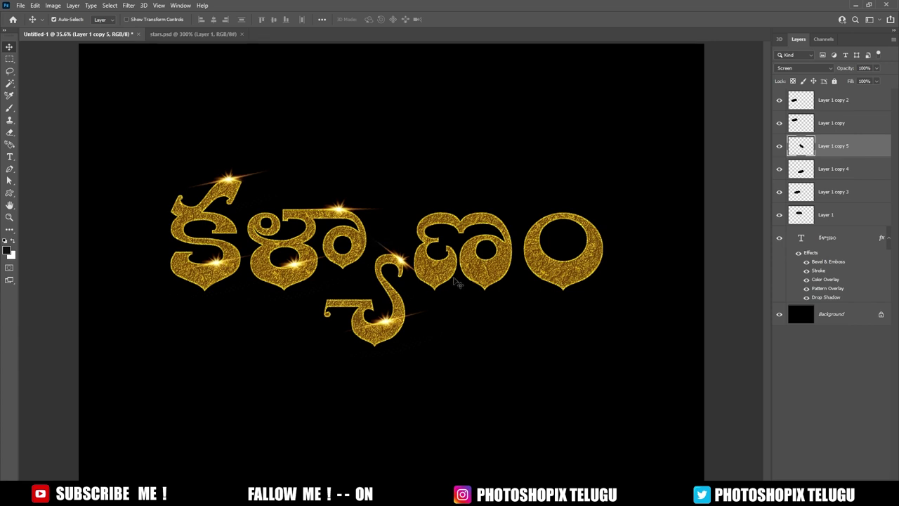
scroll(418, 270, "up", 2)
left_click(272, 166)
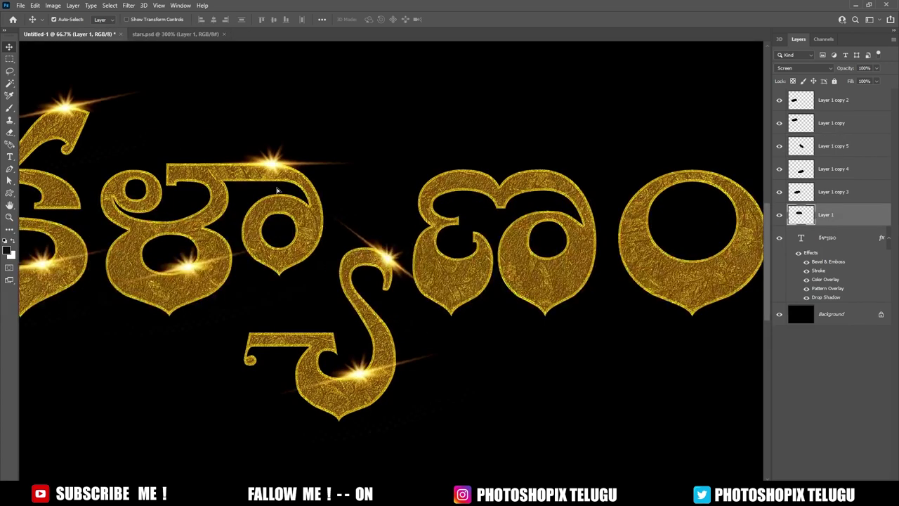
left_click_drag(284, 171, 574, 167, "alt")
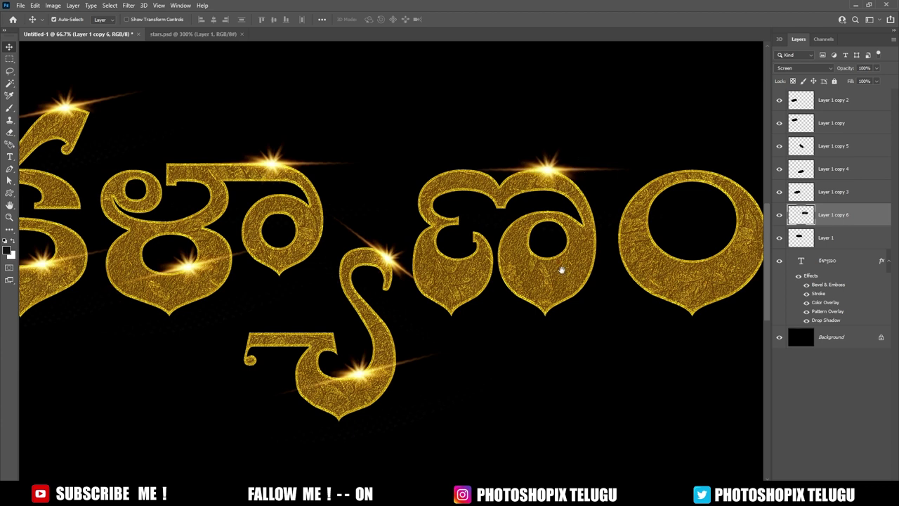
scroll(561, 176, "down", 1)
left_click_drag(561, 177, 559, 175, "alt")
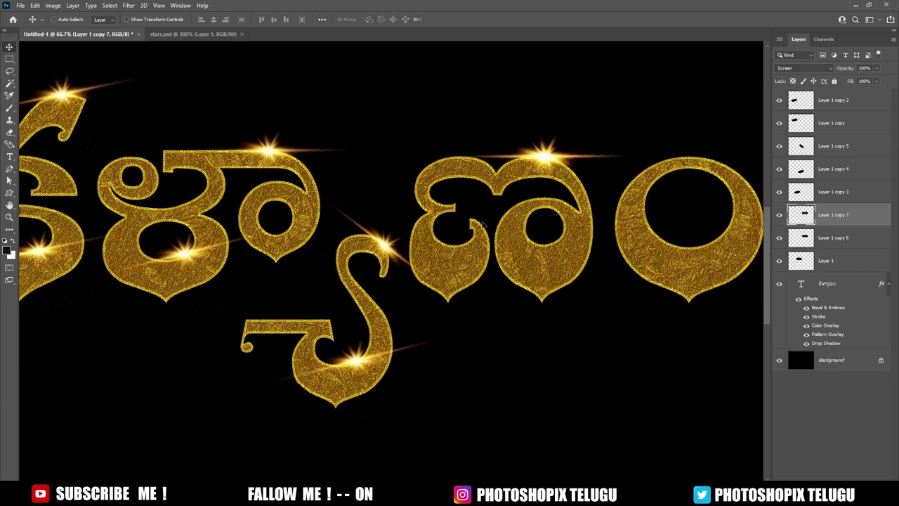
left_click_drag(483, 225, 479, 234)
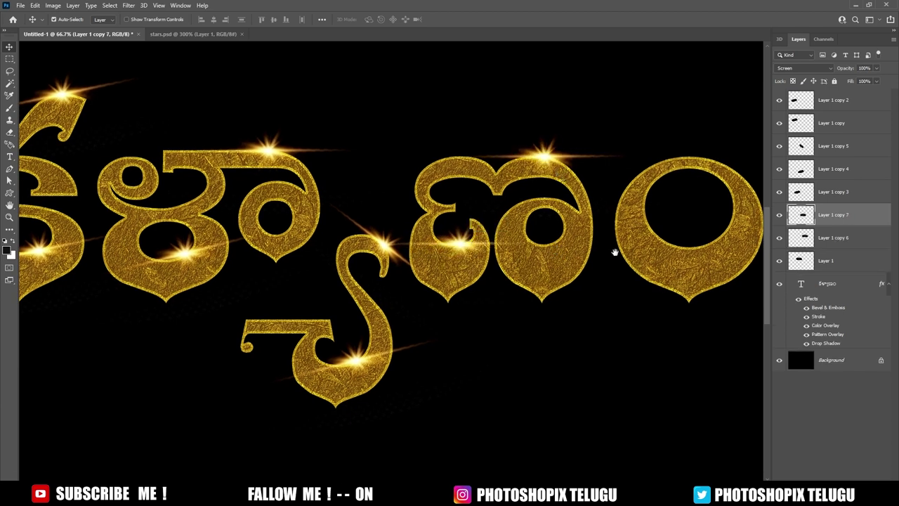
Add flares inside the final O and on its top-right rim, slanting the rim one down-right
left_click_drag(614, 252, 370, 248)
left_click_drag(225, 240, 453, 244, "alt")
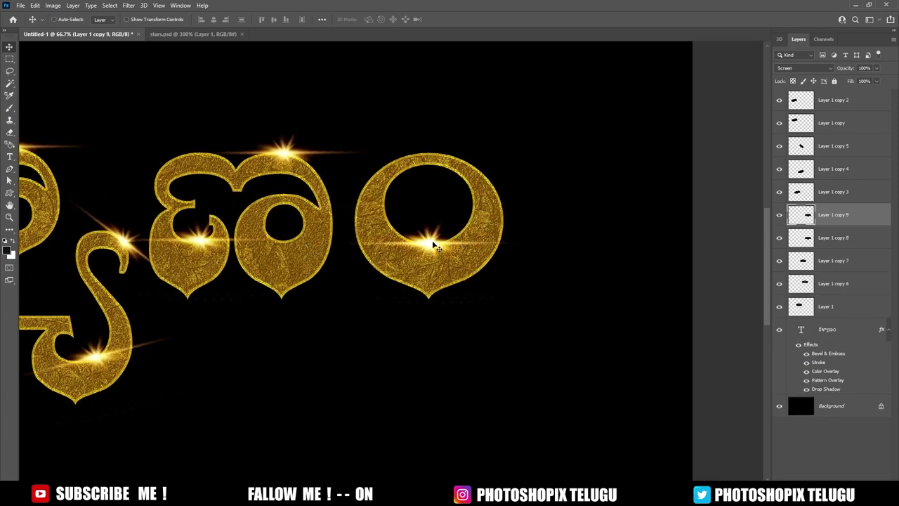
left_click_drag(427, 243, 467, 163, "alt")
key("ctrl+t")
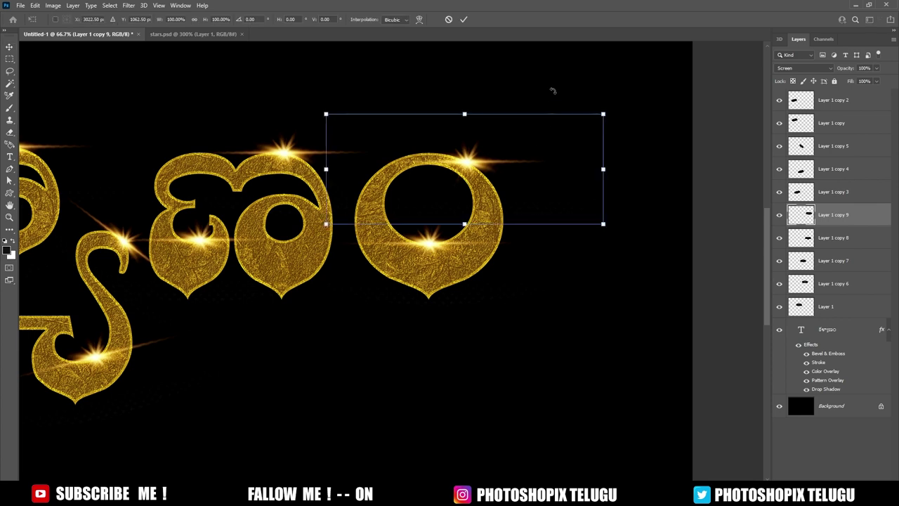
left_click_drag(552, 88, 597, 117)
key("Return")
key("ctrl+0")
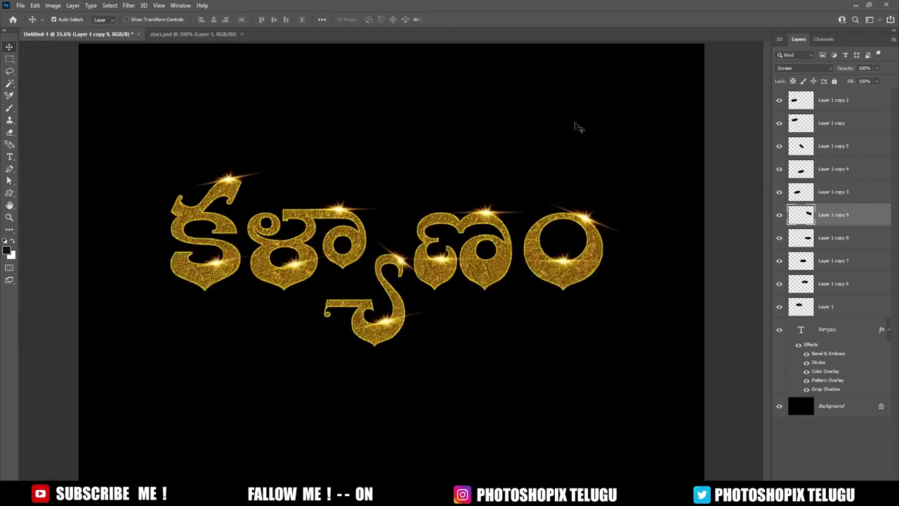
key("ctrl+minus")
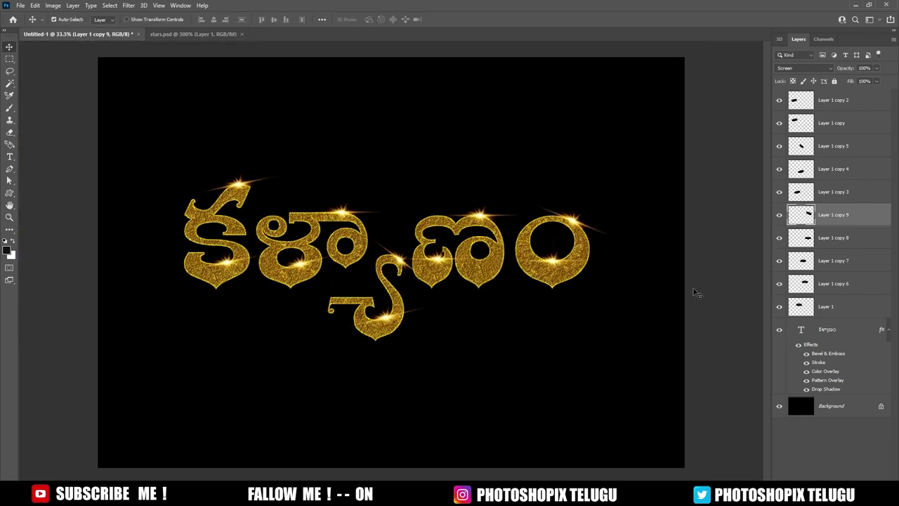
Convert the golden text layer to a smart object and open its contents as కళ్యాణం.psb
left_click(842, 331)
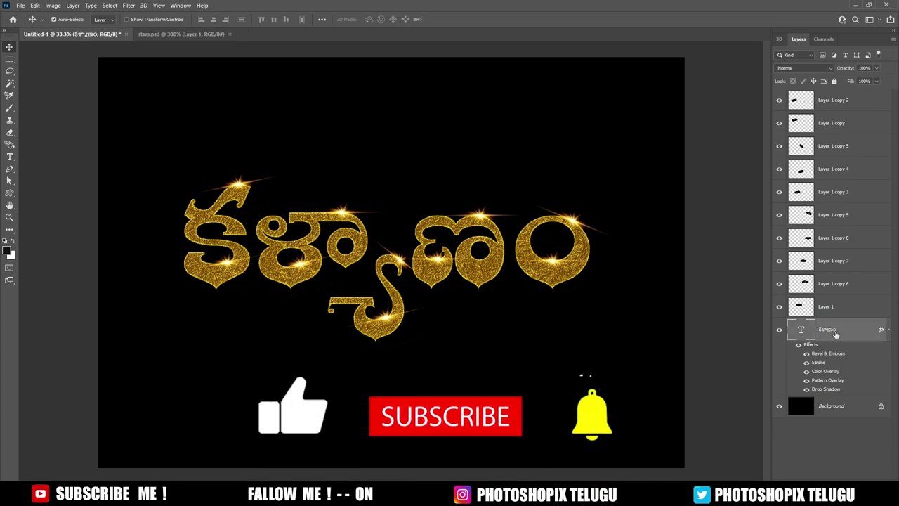
left_click(73, 5)
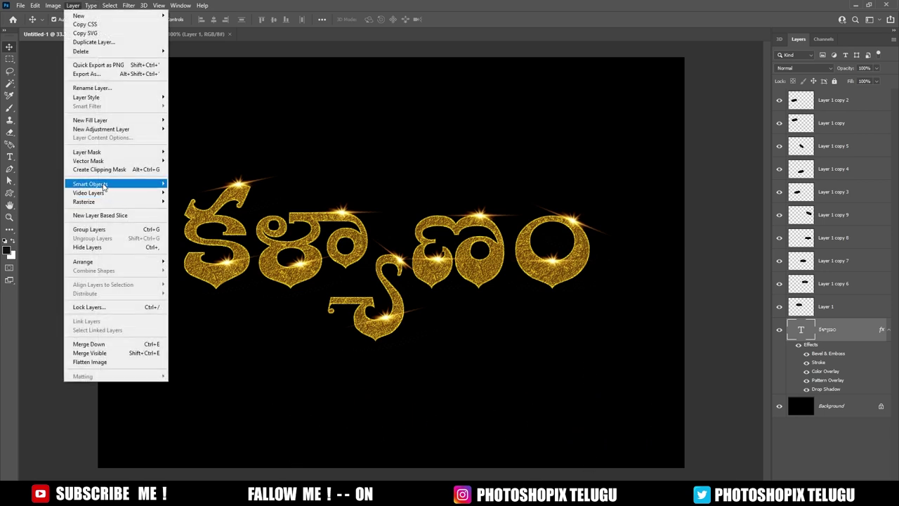
mouse_move(90, 183)
left_click(227, 186)
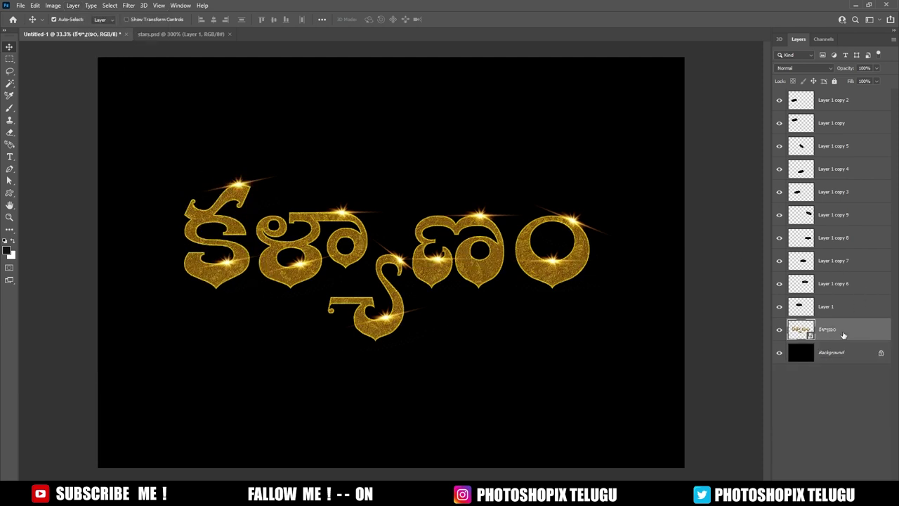
double_click(802, 330)
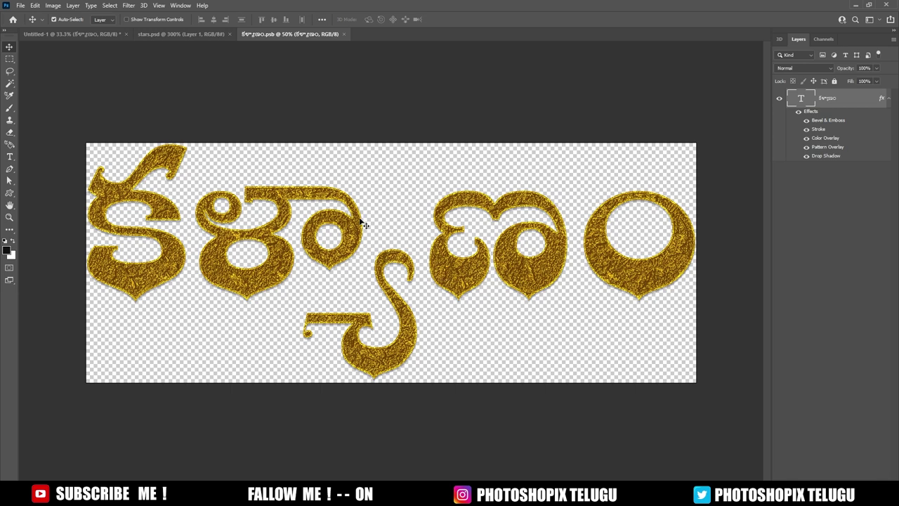
Close the smart-object contents tab and the stars.psd sparkles document
left_click(344, 34)
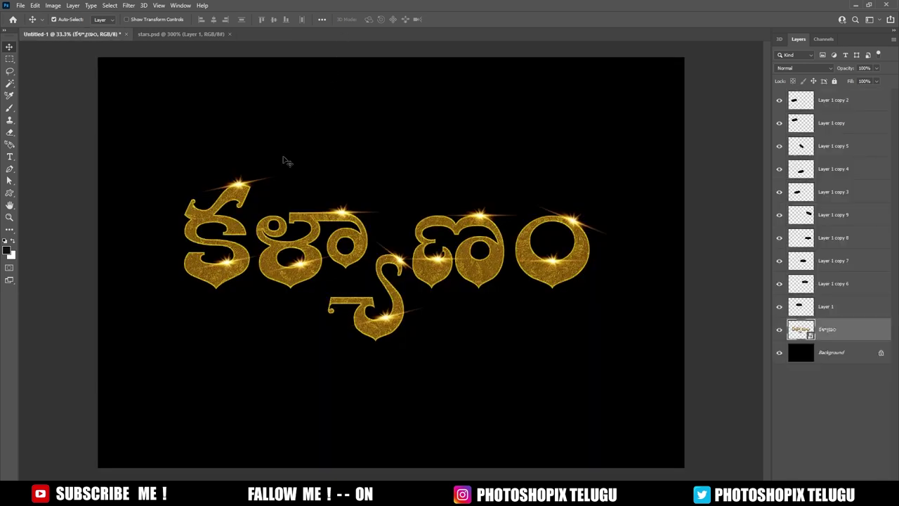
key("ctrl+minus")
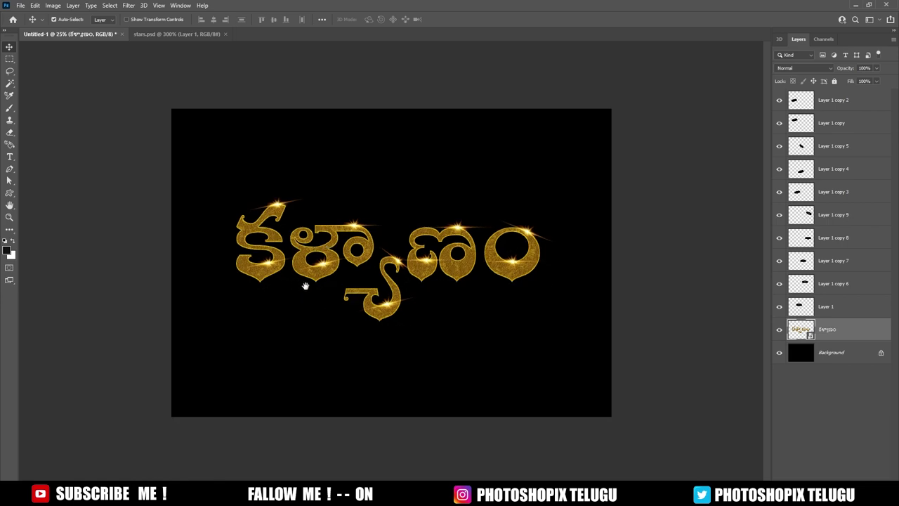
left_click(176, 35)
key("ctrl+w")
Fit the design in view and reopen the text smart object's contents
scroll(317, 262, "up", 1)
scroll(365, 270, "up", 1)
scroll(462, 298, "up", 1)
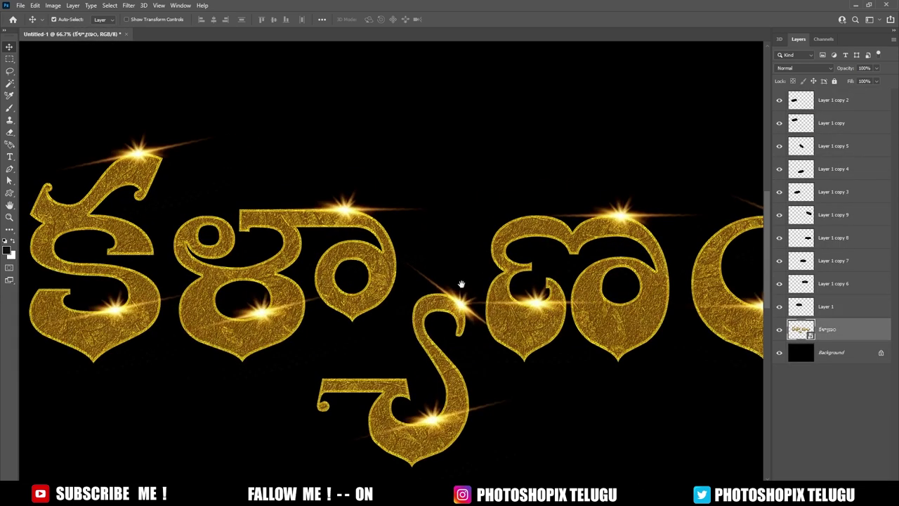
scroll(484, 274, "up", 1)
scroll(484, 274, "down", 1)
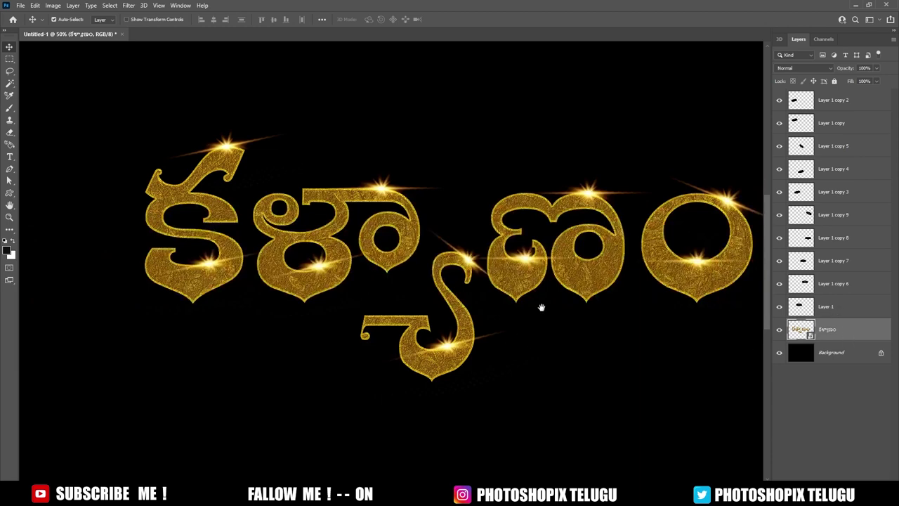
left_click_drag(541, 307, 478, 302)
key("ctrl+0")
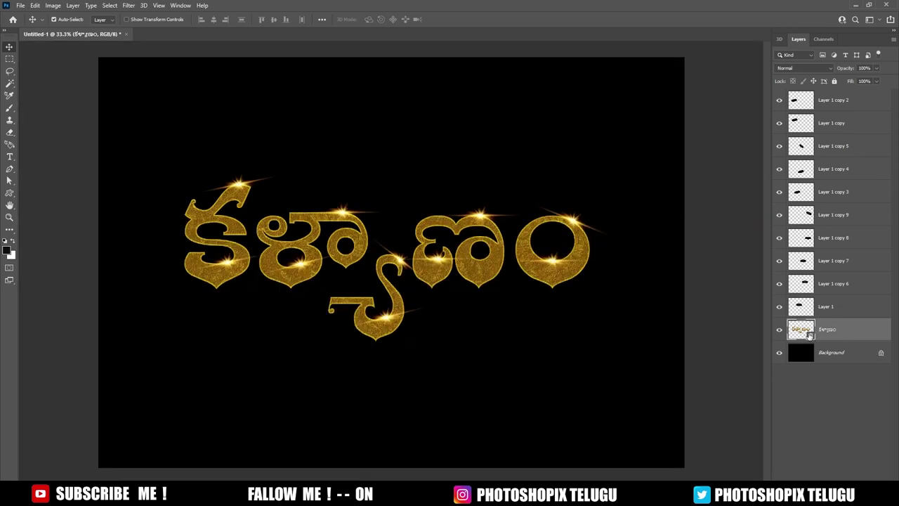
double_click(800, 329)
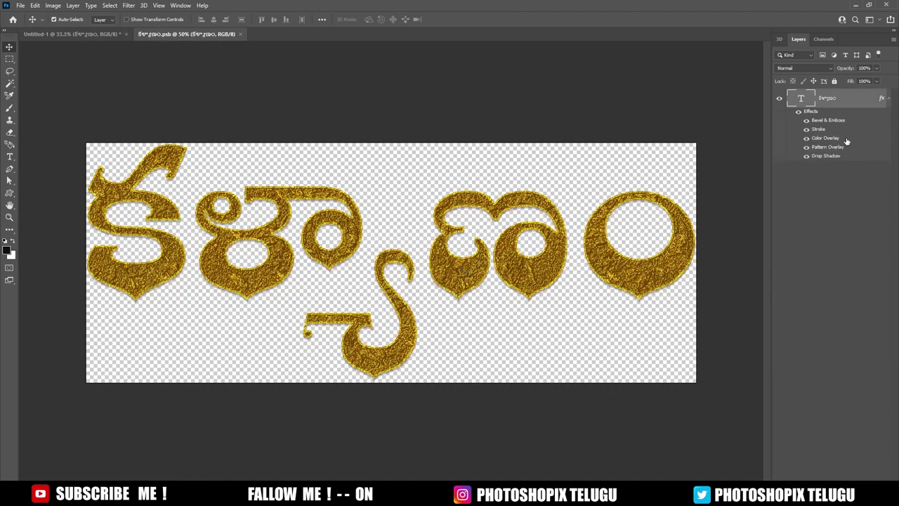
Change the Color Overlay to ffde00 yellow and raise its opacity to about 60%
double_click(825, 138)
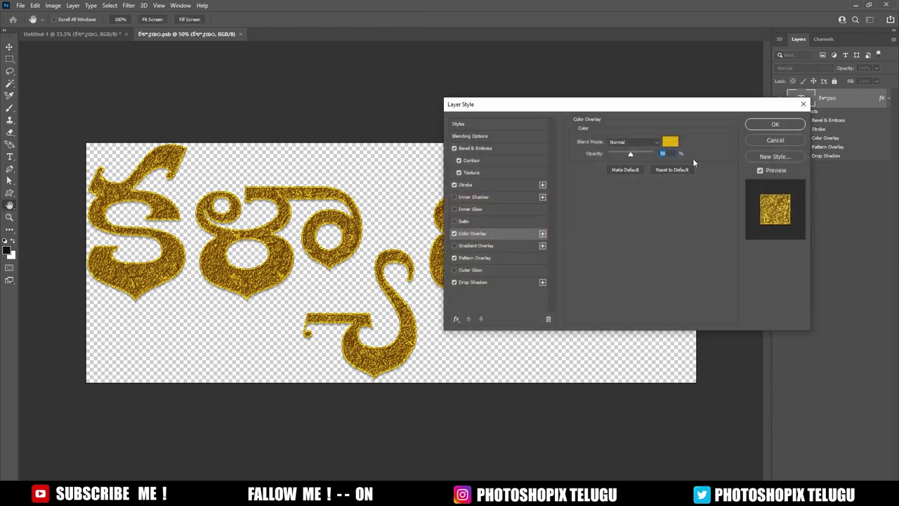
left_click(670, 142)
type("ffde00")
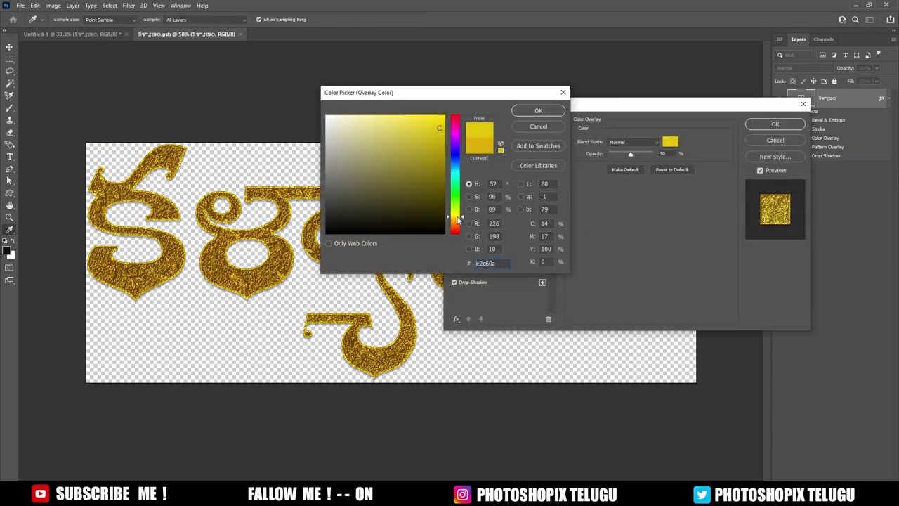
key("Return")
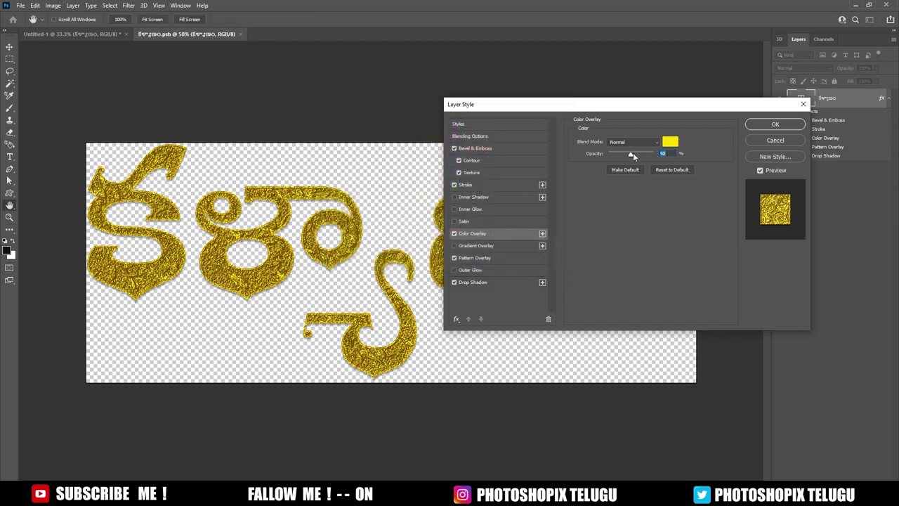
left_click_drag(633, 152, 640, 153)
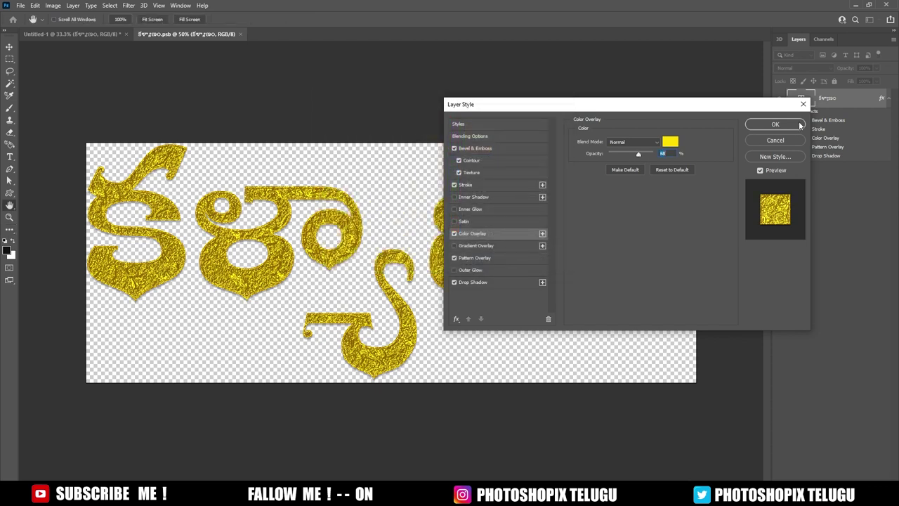
left_click(773, 125)
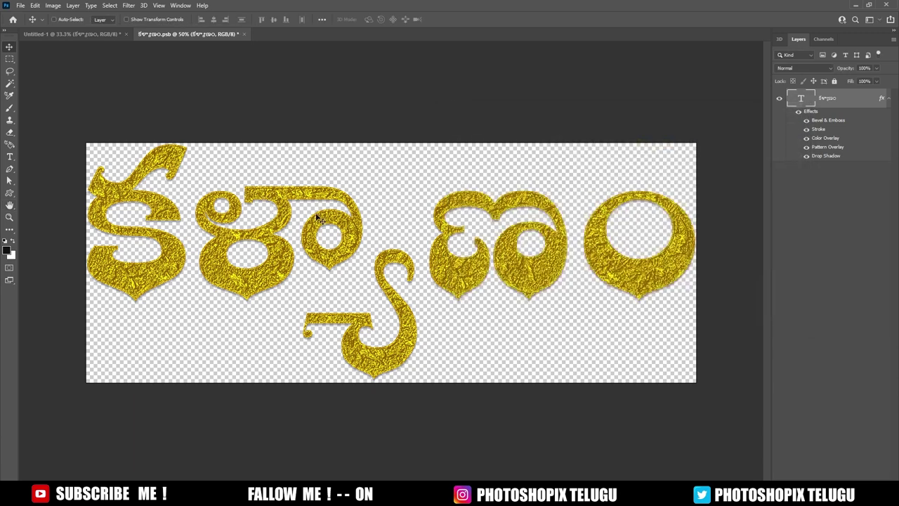
key("ctrl+s")
key("ctrl+w")
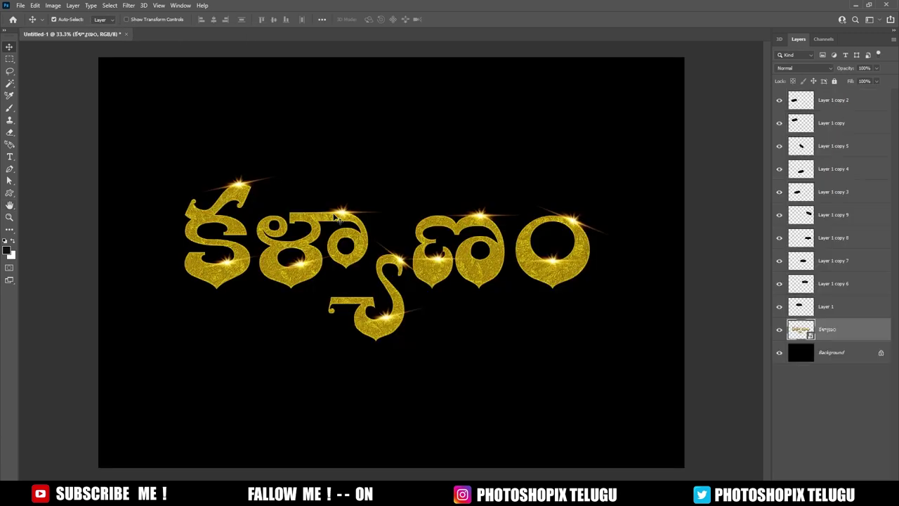
scroll(421, 258, "up", 3)
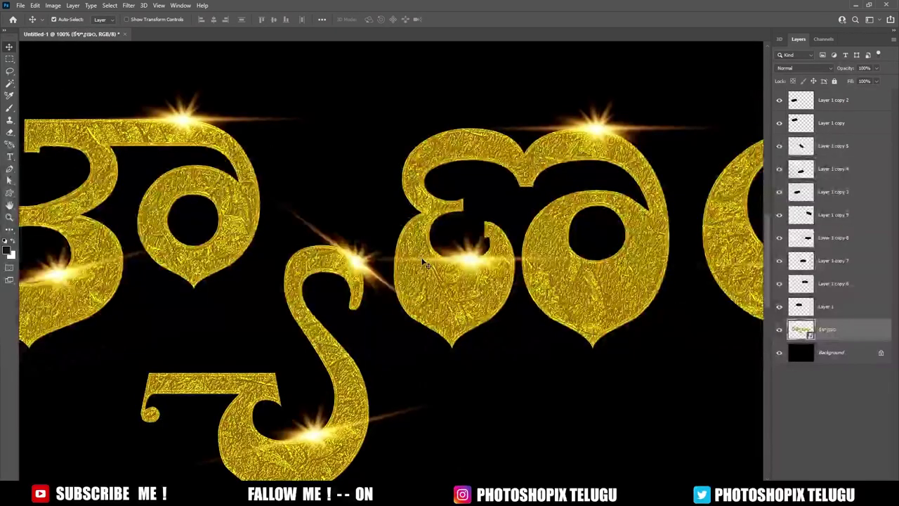
scroll(426, 263, "down", 3)
key("ctrl+minus")
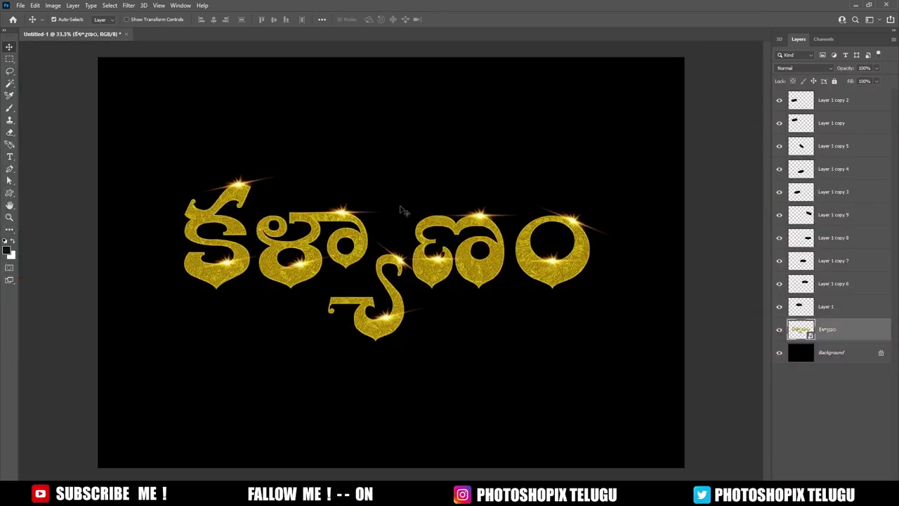
scroll(445, 273, "up", 2)
scroll(518, 300, "up", 1)
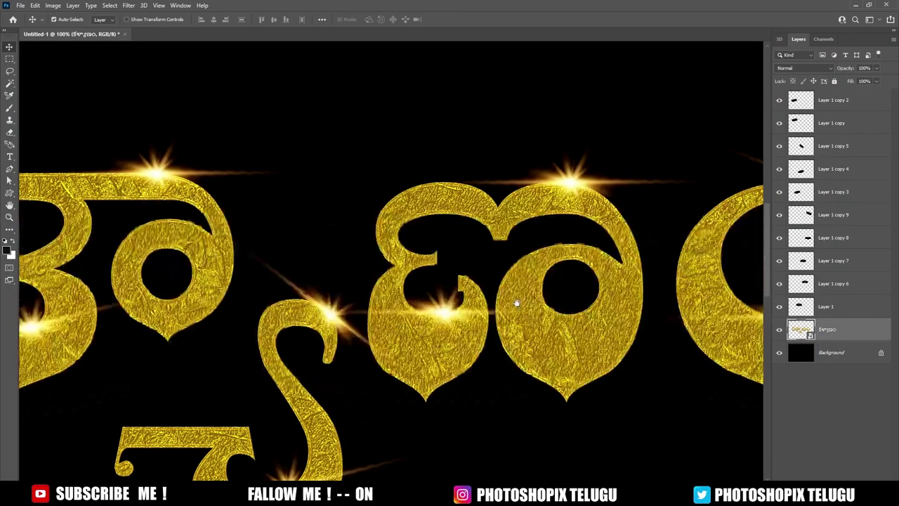
scroll(539, 288, "up", 1)
Reopen the text smart object and set its Stroke colour to golden brown #b67904
double_click(809, 334)
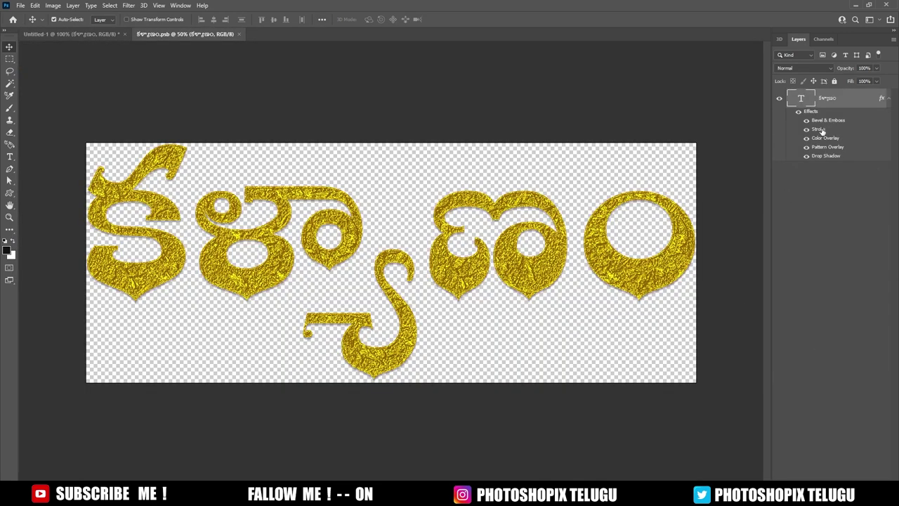
left_click(596, 208)
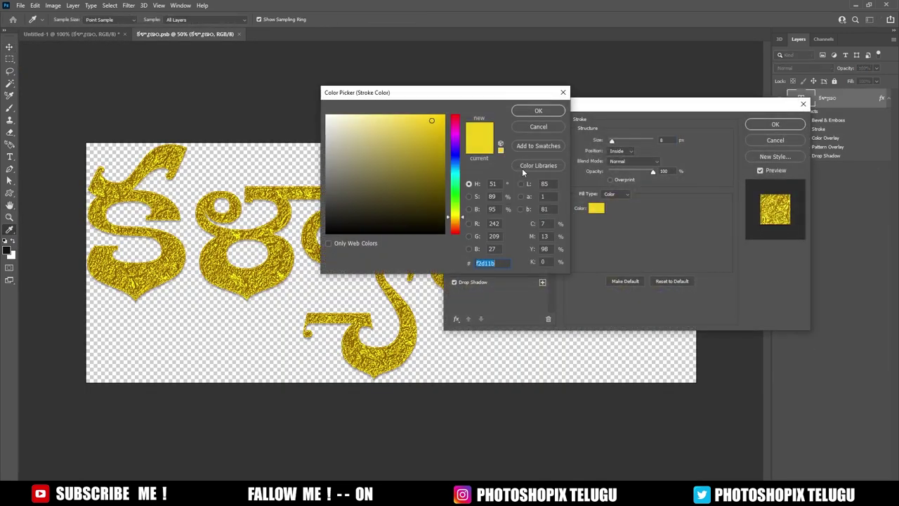
left_click_drag(456, 222, 457, 224)
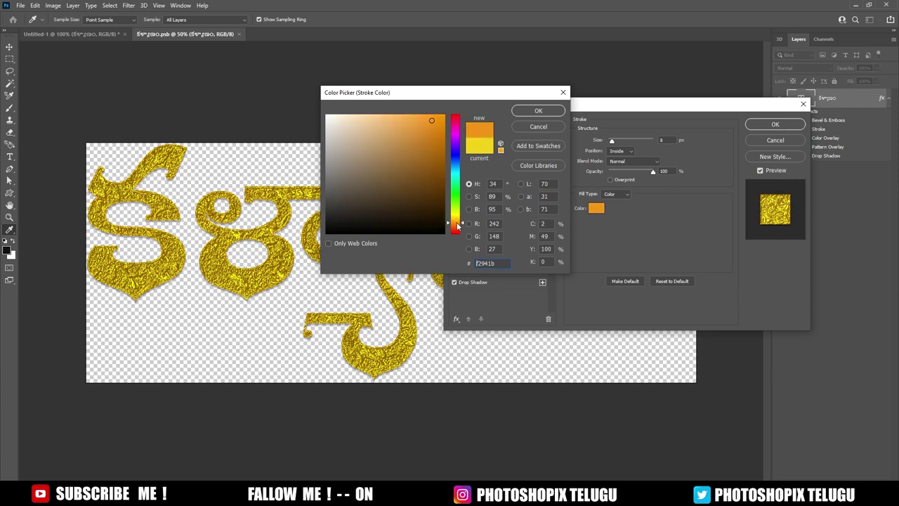
left_click_drag(432, 121, 441, 148)
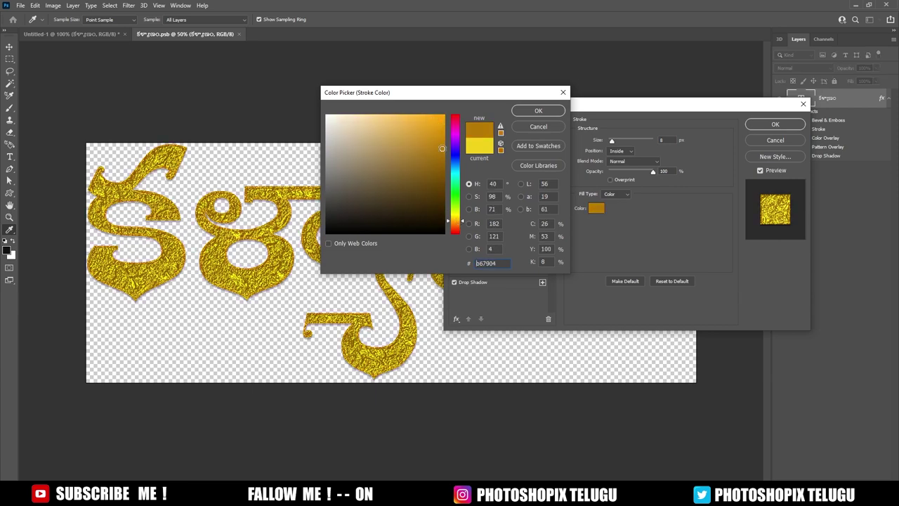
left_click(551, 113)
Apply the stroke change, then save and close the smart-object contents
left_click(789, 124)
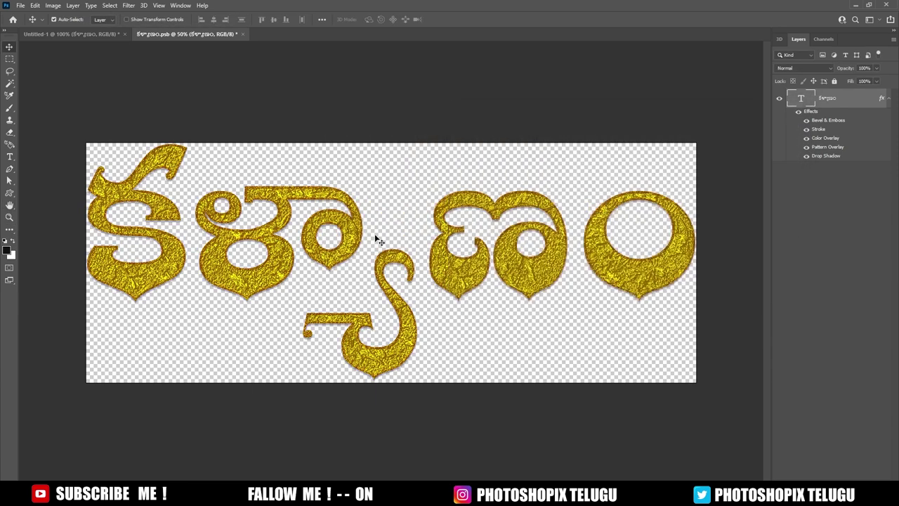
key("ctrl+s")
key("ctrl+w")
Zoom and pan over the main design to inspect the darker letter outlines
key("ctrl+minus")
key("ctrl+minus")
key("ctrl+minus")
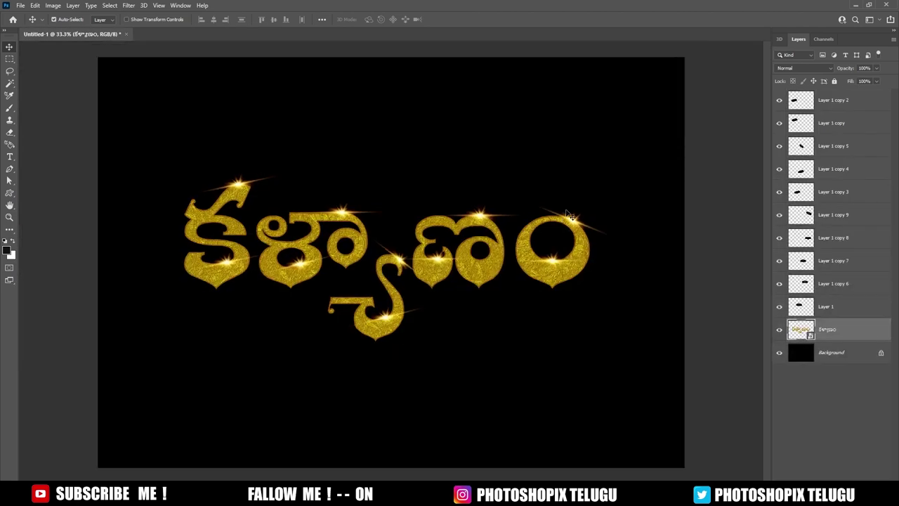
key("ctrl+plus")
scroll(422, 265, "left", 3)
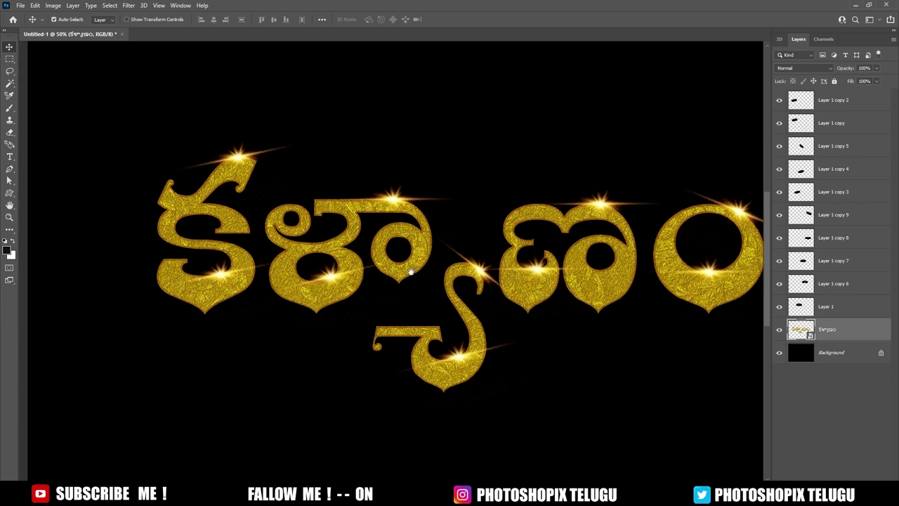
scroll(393, 267, "left", 1)
key("ctrl+plus")
left_click_drag(439, 263, 488, 263)
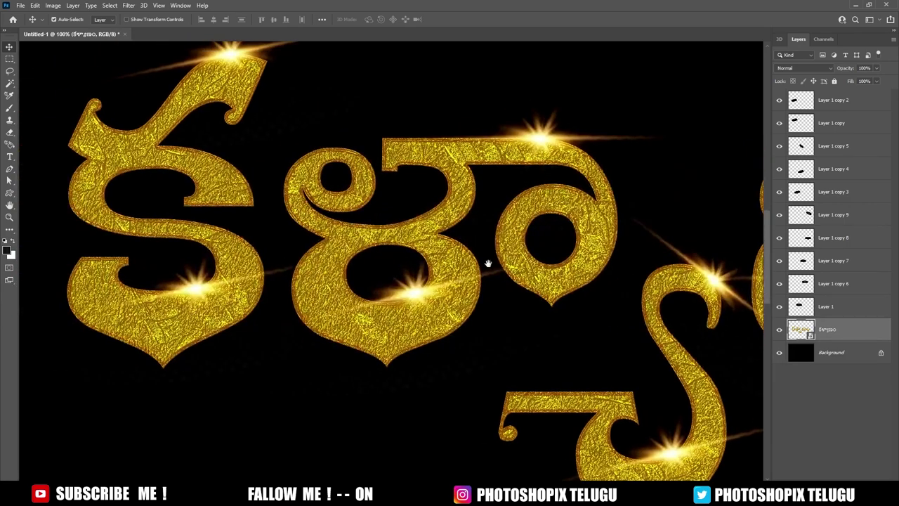
key("ctrl+0")
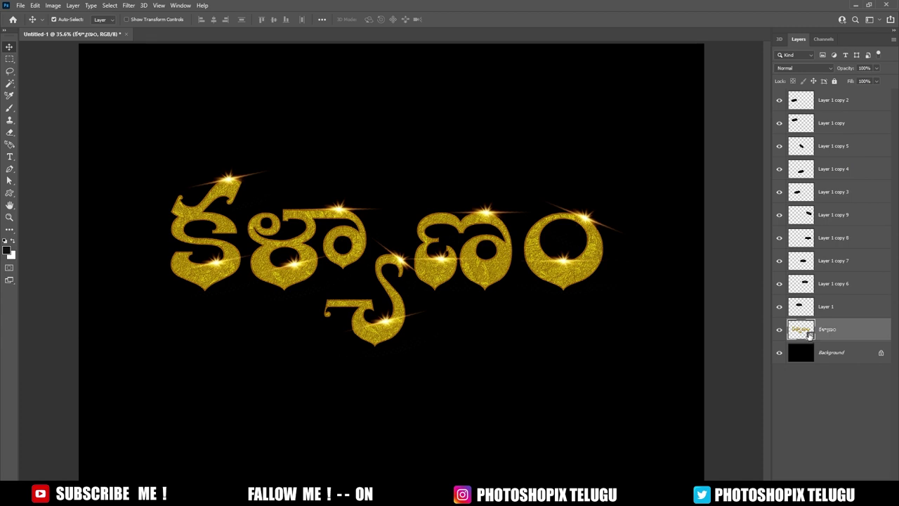
Give the smart object's Bevel & Emboss size 21 px, highlight #ead881 and 64% shadow opacity
double_click(809, 335)
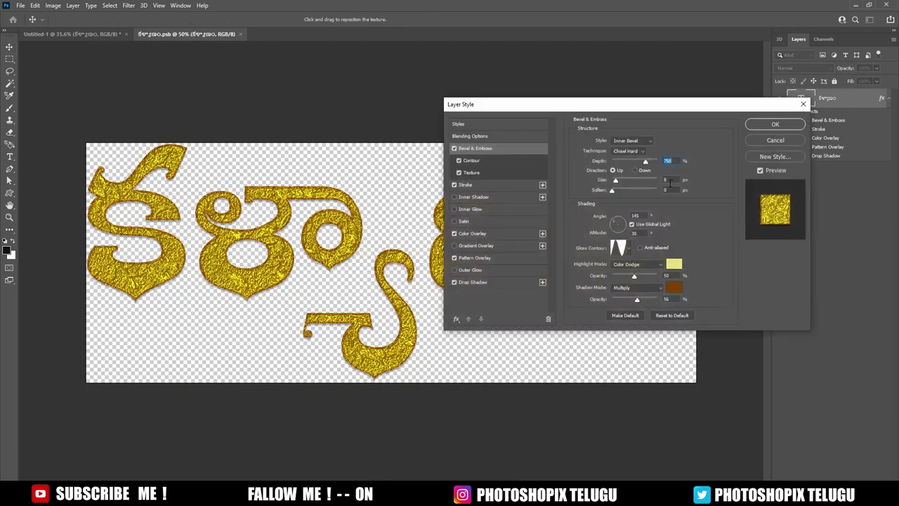
left_click_drag(616, 180, 618, 180)
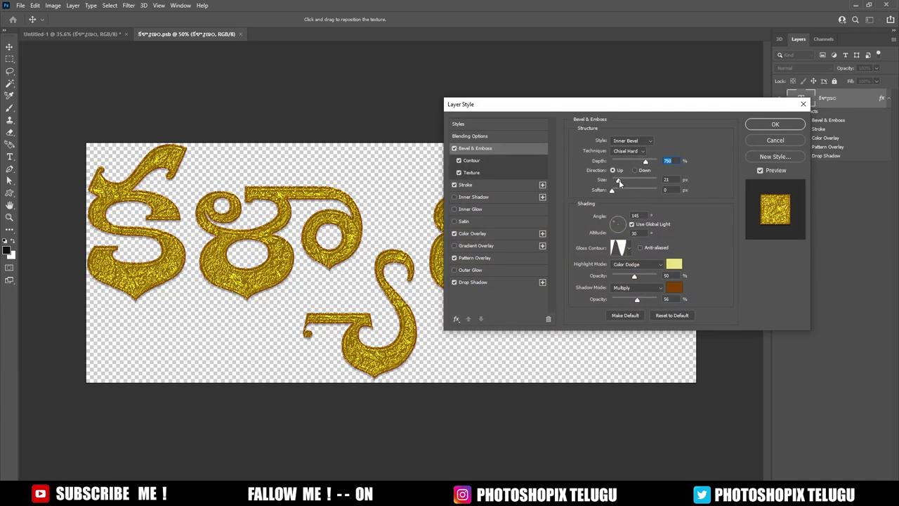
left_click(618, 182)
left_click(676, 266)
left_click_drag(460, 220, 460, 219)
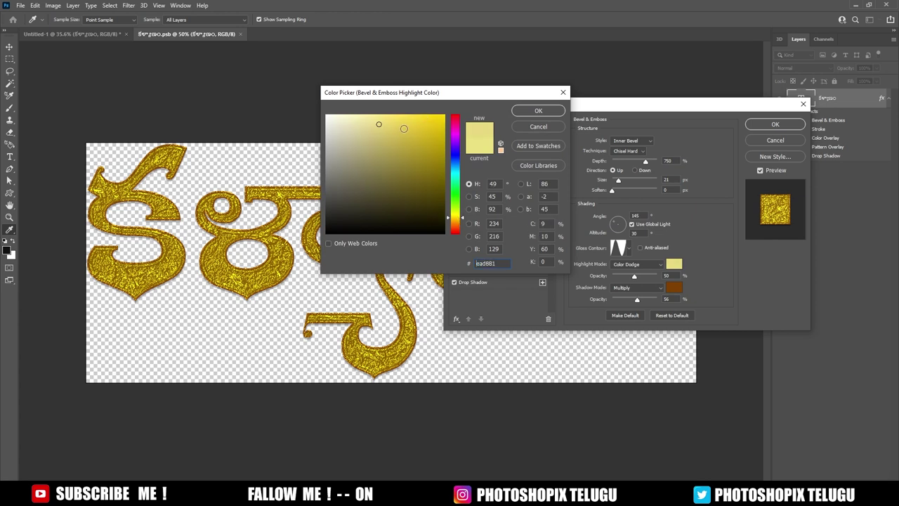
left_click(538, 110)
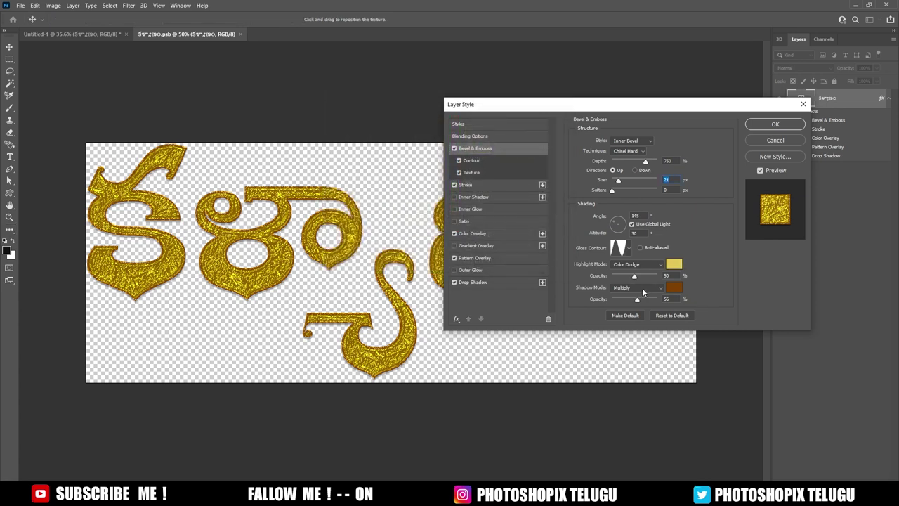
left_click_drag(641, 299, 641, 300)
Save and close the smart object, then select all text and sparkle layers together
left_click(774, 124)
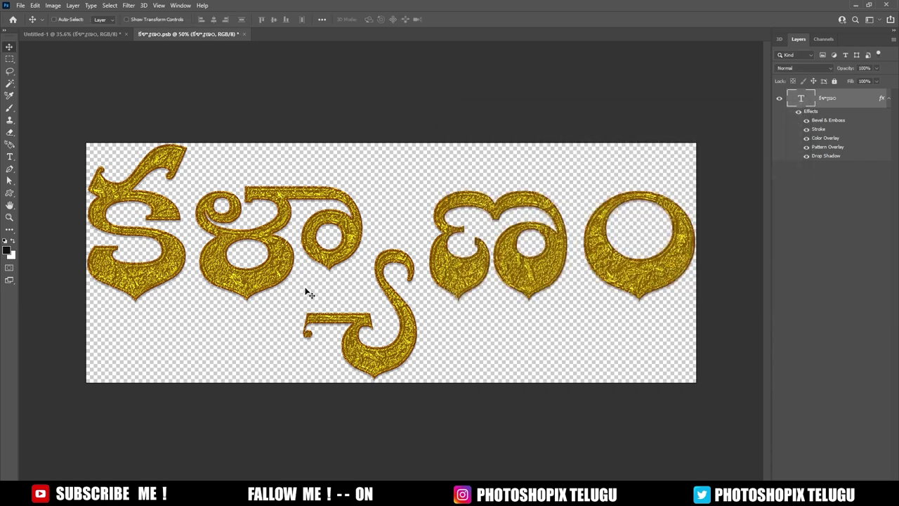
key("ctrl+s")
key("ctrl+w")
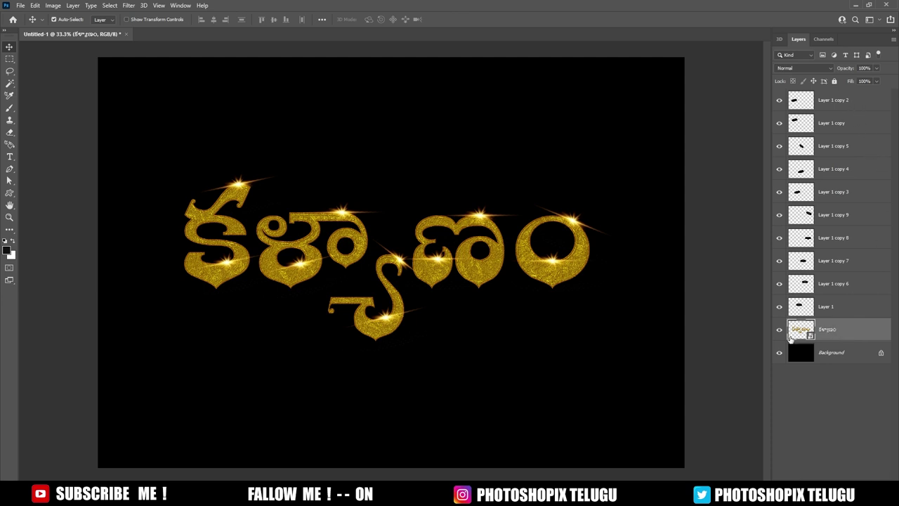
left_click(850, 102, "shift")
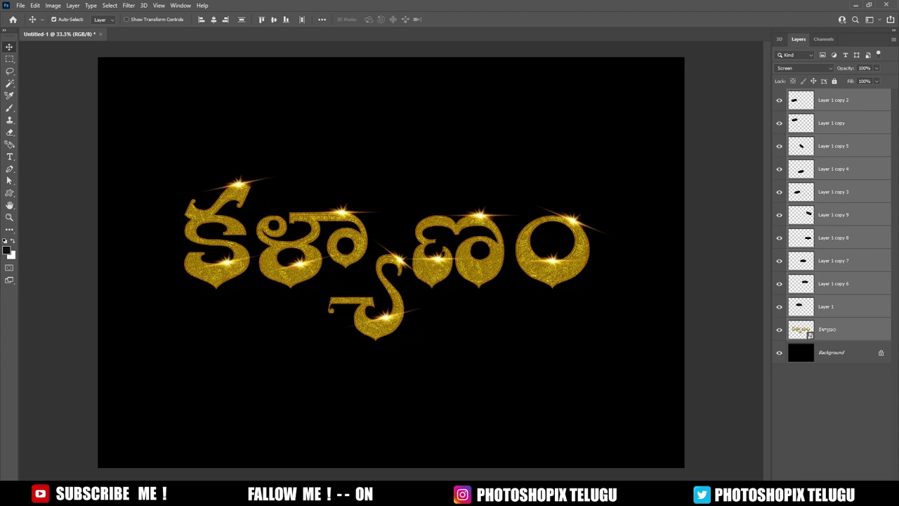
left_click_drag(446, 248, 510, 250)
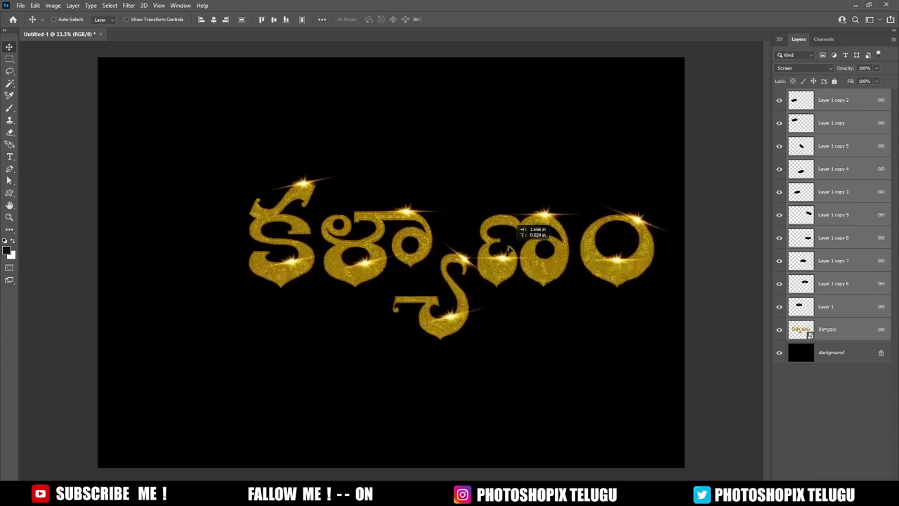
key("ctrl+z")
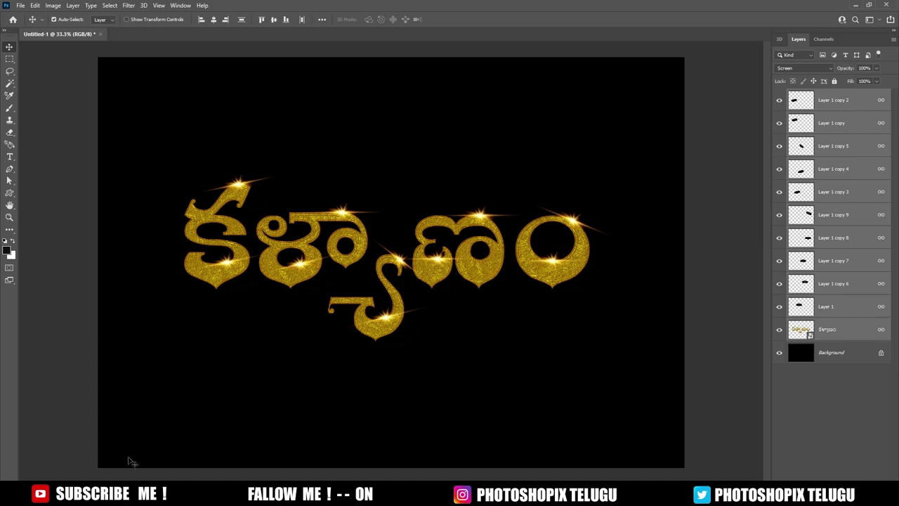
Open album template 091 from the image browser, then close it again
left_click(109, 491)
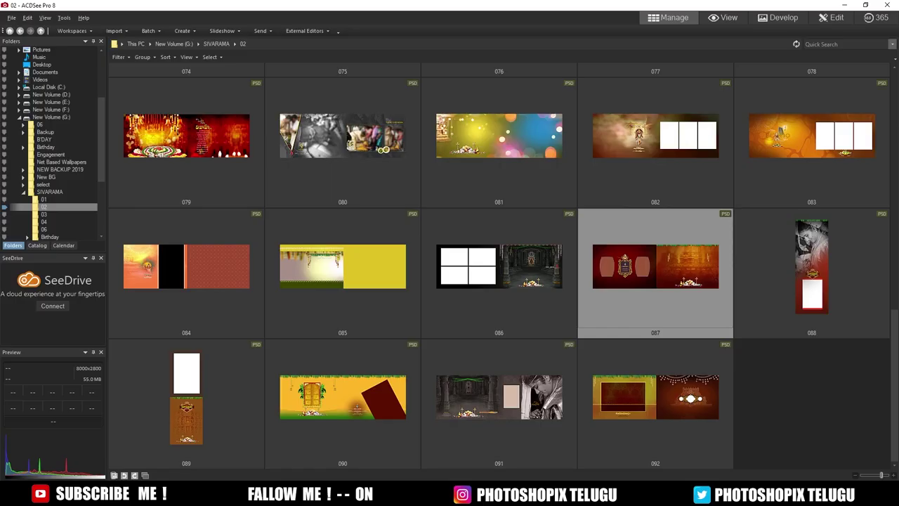
left_click(492, 418)
double_click(504, 413)
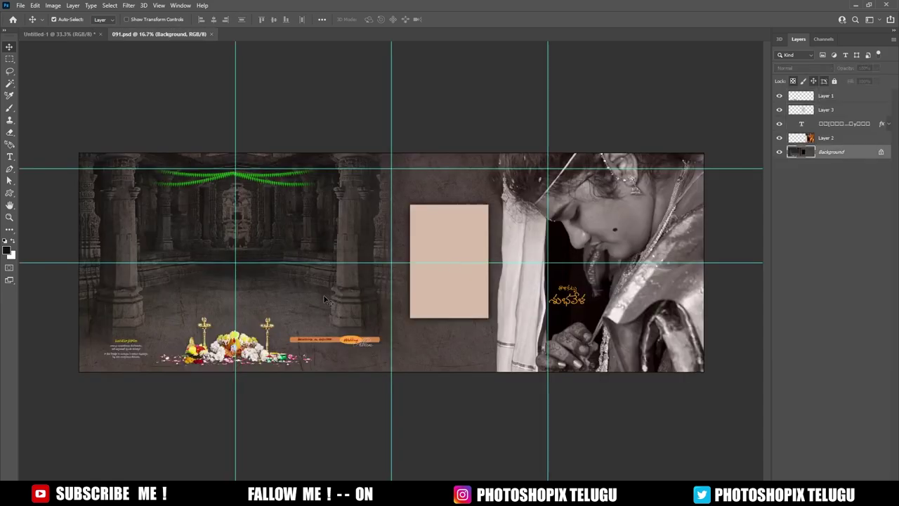
key("ctrl+w")
Group the selected gold text and sparkle layers into Group 1
key("alt+Tab")
key("alt+Tab")
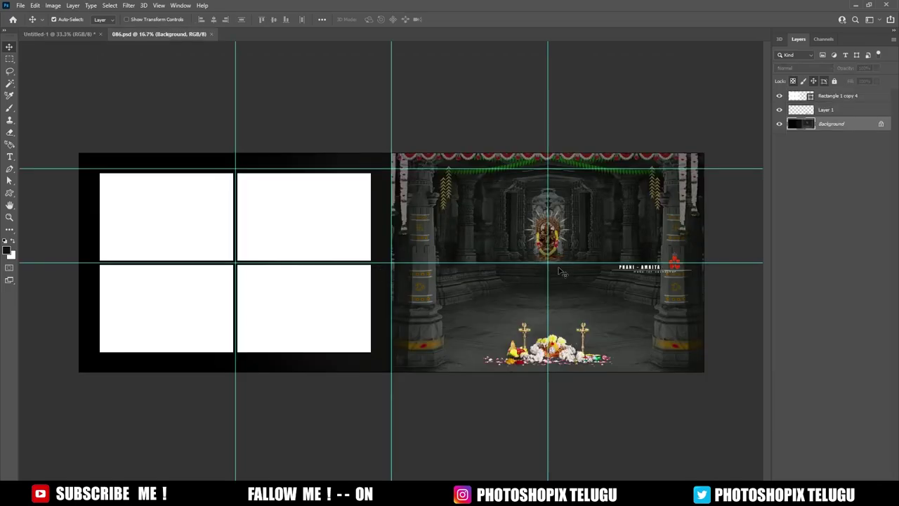
key("ctrl+Tab")
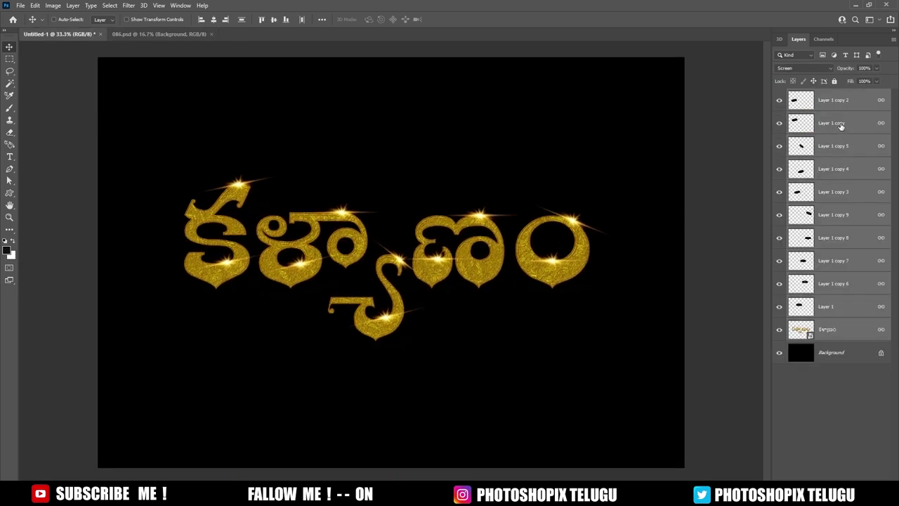
right_click(835, 102)
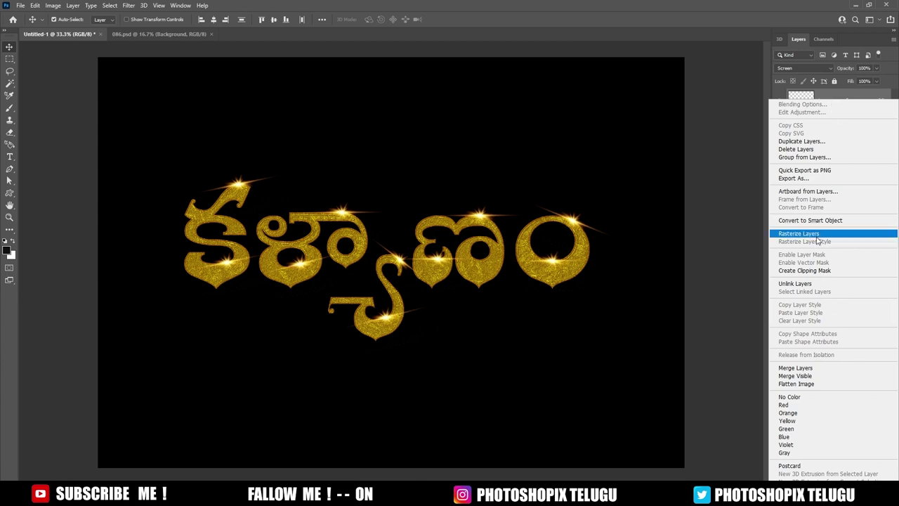
left_click(832, 158)
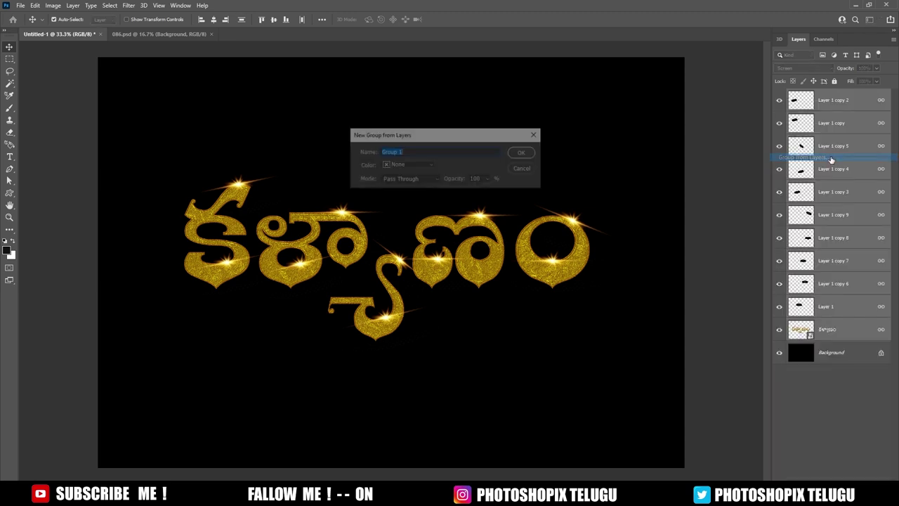
left_click(528, 156)
Check Group 1's contents and drag it into the 086.psd template
left_click(779, 94)
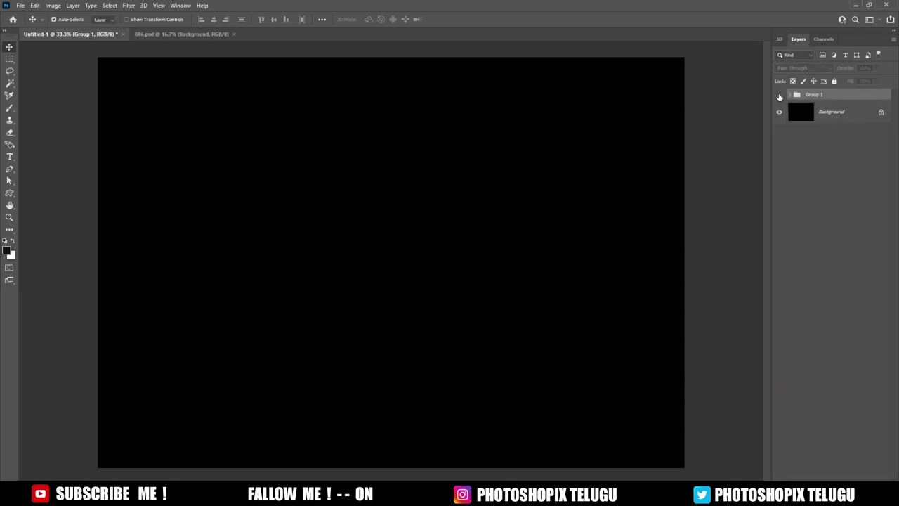
left_click(779, 94)
left_click(791, 95)
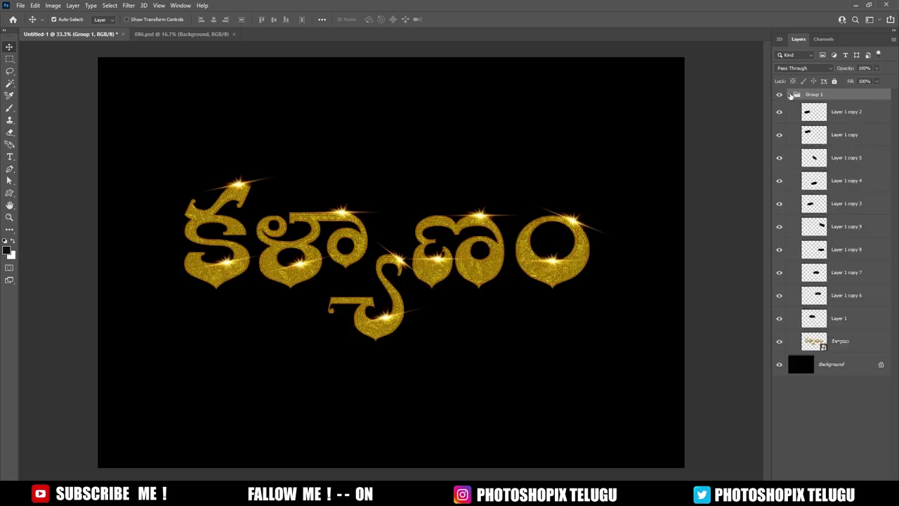
left_click(791, 95)
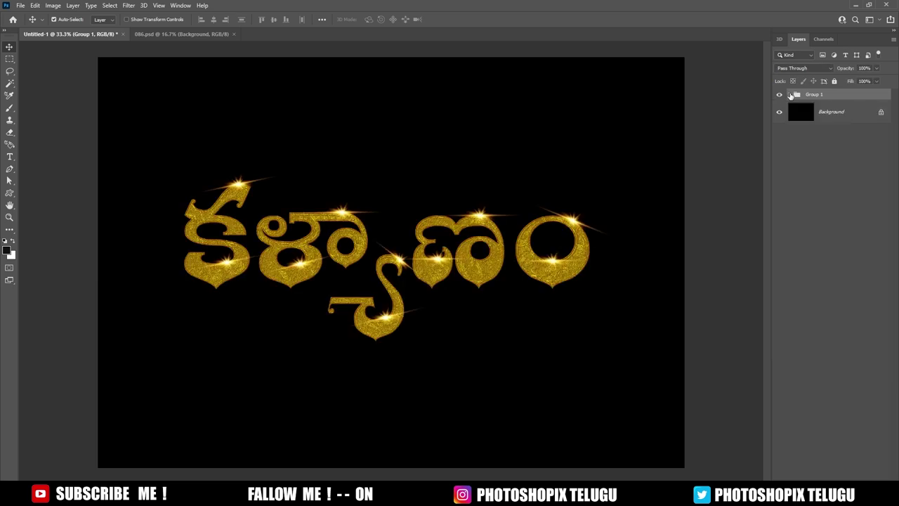
mouse_move(430, 247)
left_mouse_down()
mouse_move(191, 37)
mouse_move(630, 317)
left_mouse_up()
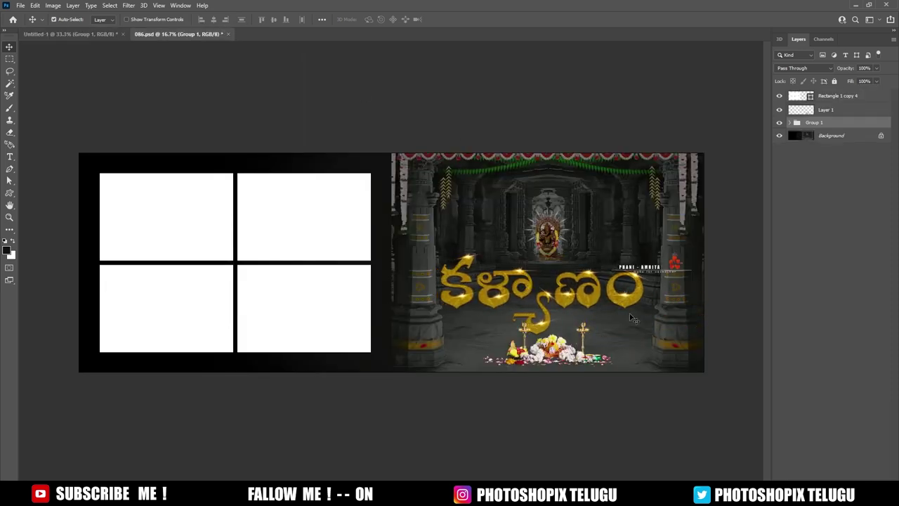
Scale the gold title group down to about 45% on the template
key("ctrl+t")
left_click_drag(664, 341, 602, 309)
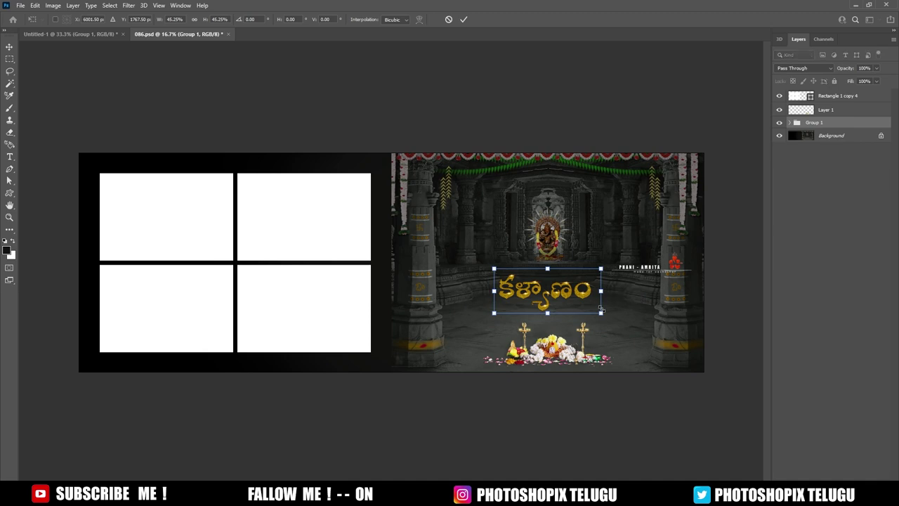
key("Return")
Fit the whole album spread in view and expand Group 1 to list its layers
key("ctrl+0")
scroll(597, 309, "up", 1)
scroll(576, 302, "up", 1)
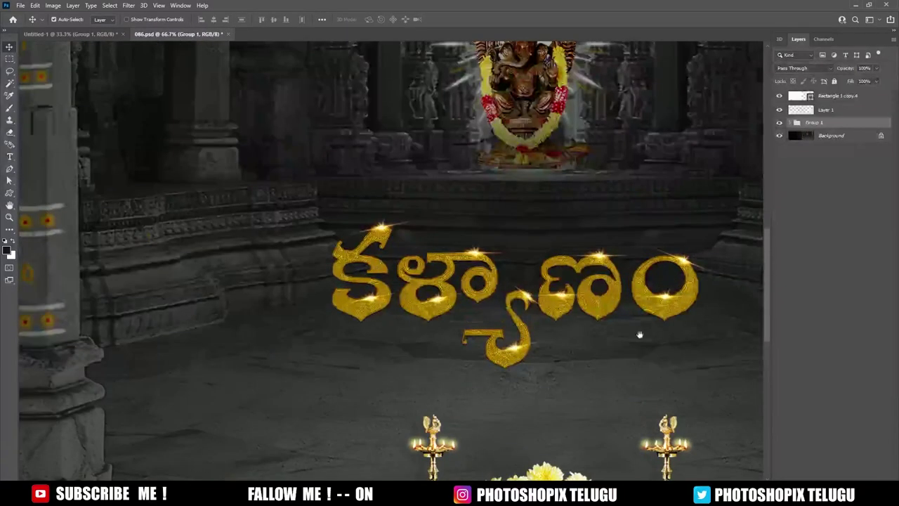
scroll(493, 274, "up", 2)
scroll(482, 279, "down", 1)
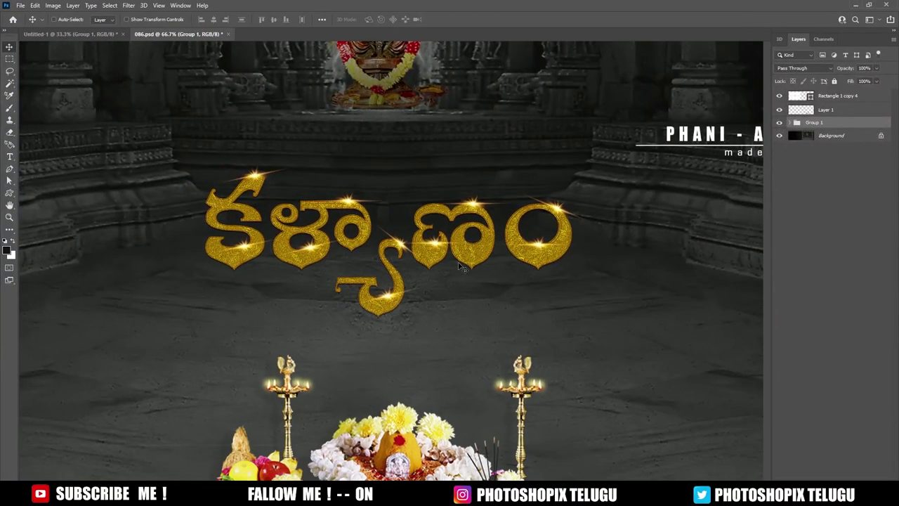
key("ctrl+0")
scroll(618, 319, "up", 1)
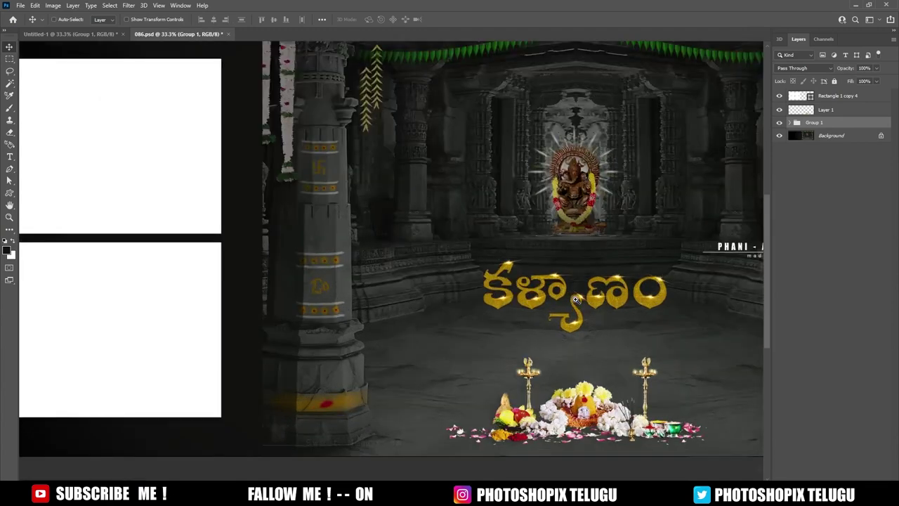
scroll(632, 323, "up", 2)
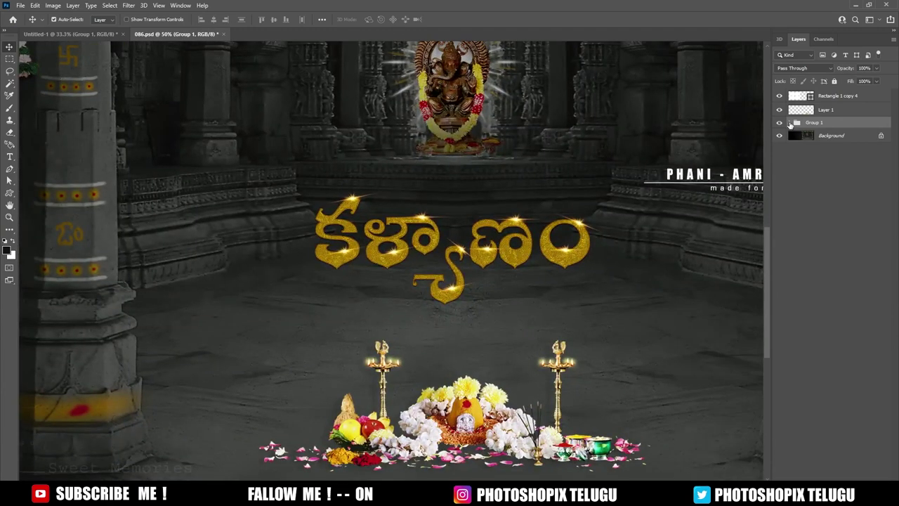
left_click(790, 124)
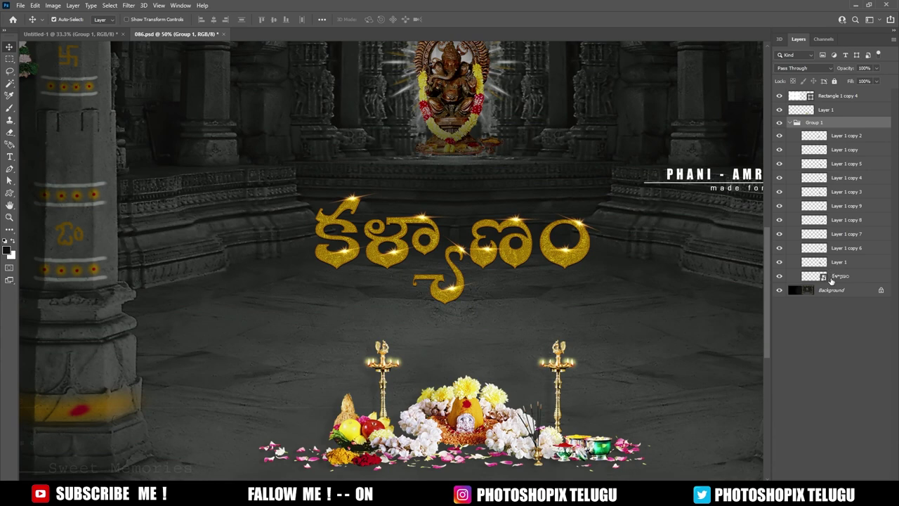
In the text smart object, set a brighter yellow bevel highlight and a lighter gold bevel shadow
double_click(823, 278)
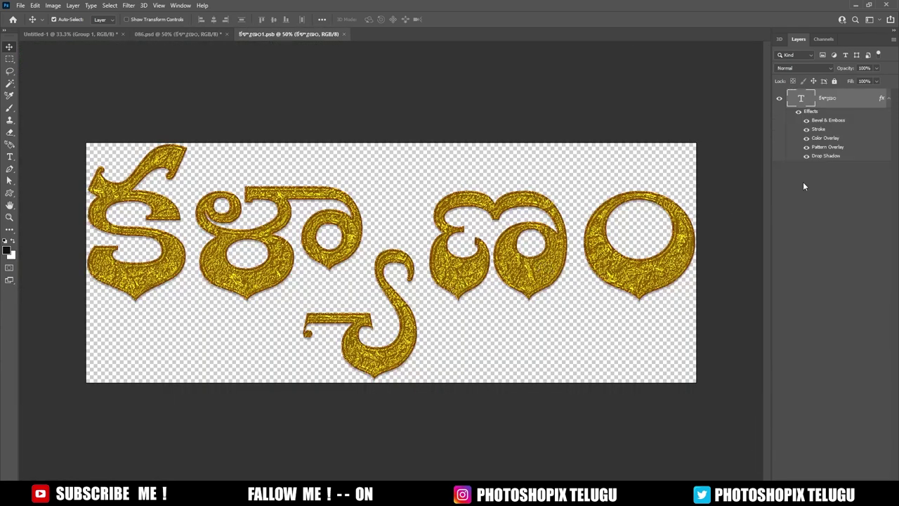
double_click(829, 120)
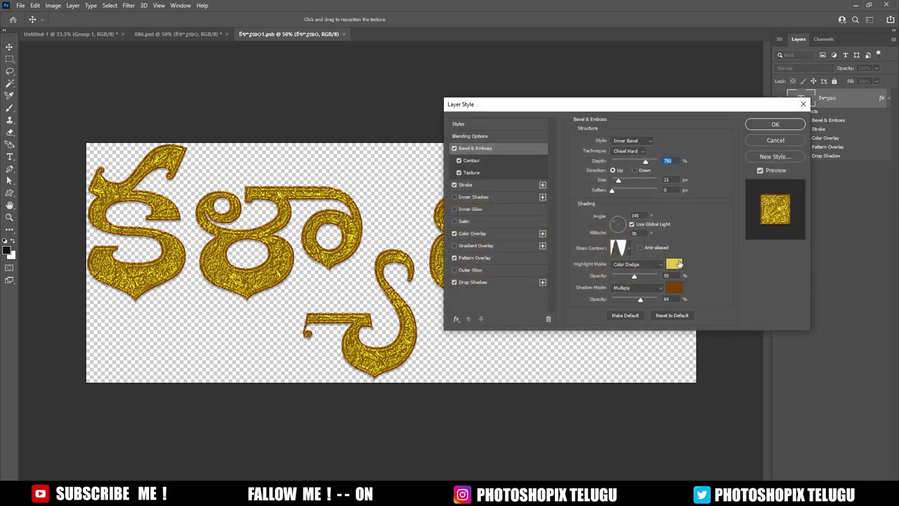
left_click(674, 263)
left_click_drag(457, 220, 457, 215)
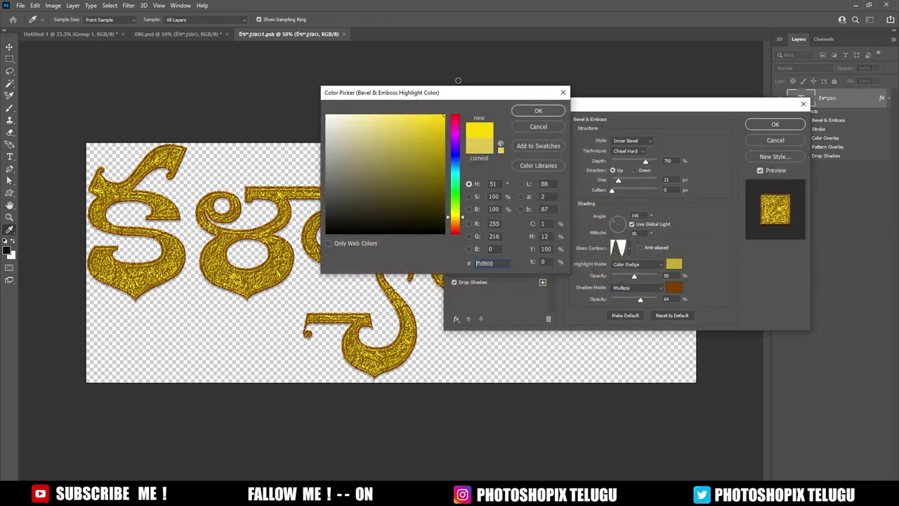
left_click(538, 110)
left_click(674, 288)
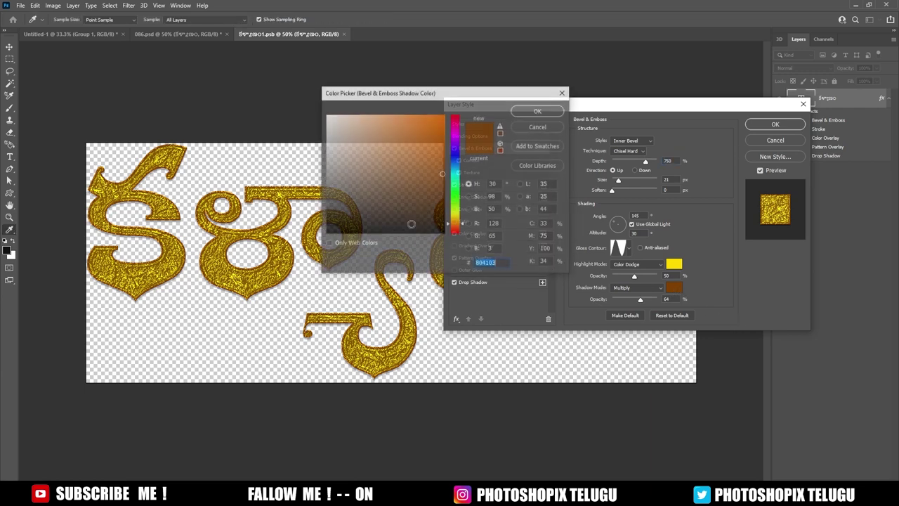
left_click_drag(454, 236, 454, 223)
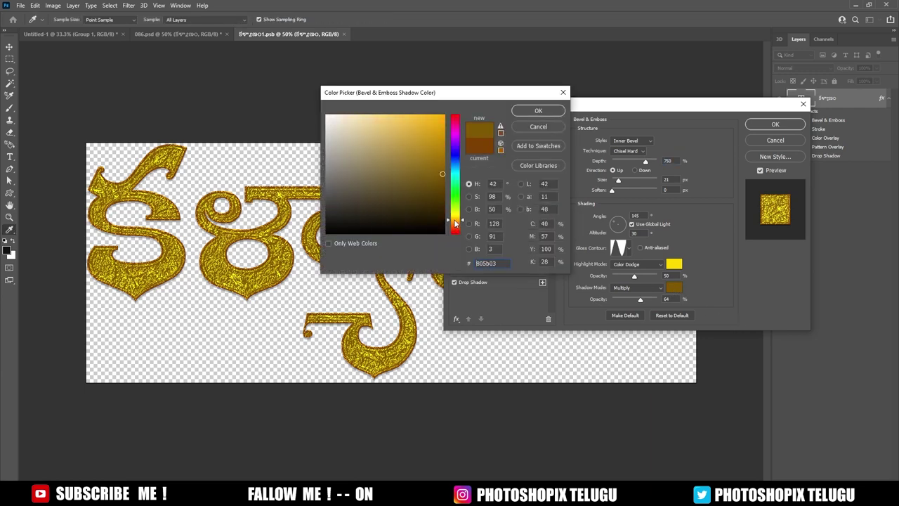
left_click(439, 122)
left_click(439, 158)
left_click_drag(439, 157, 431, 138)
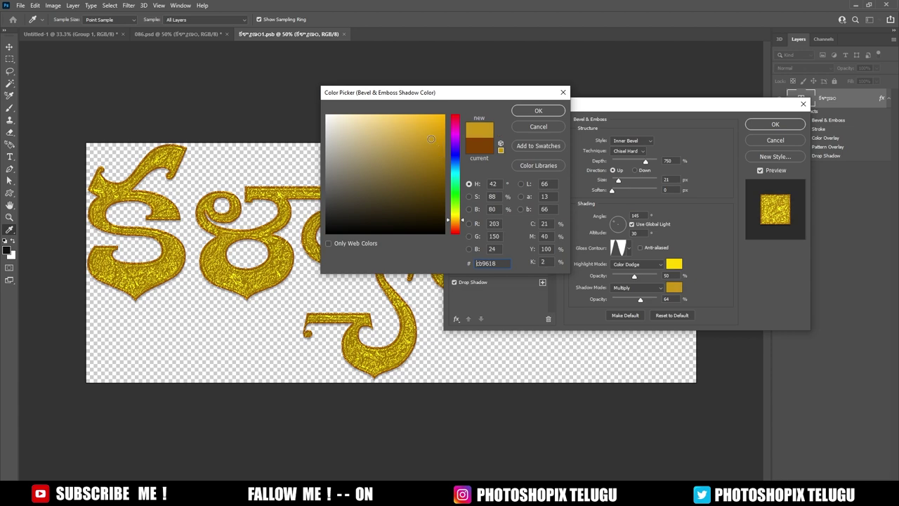
left_click(538, 111)
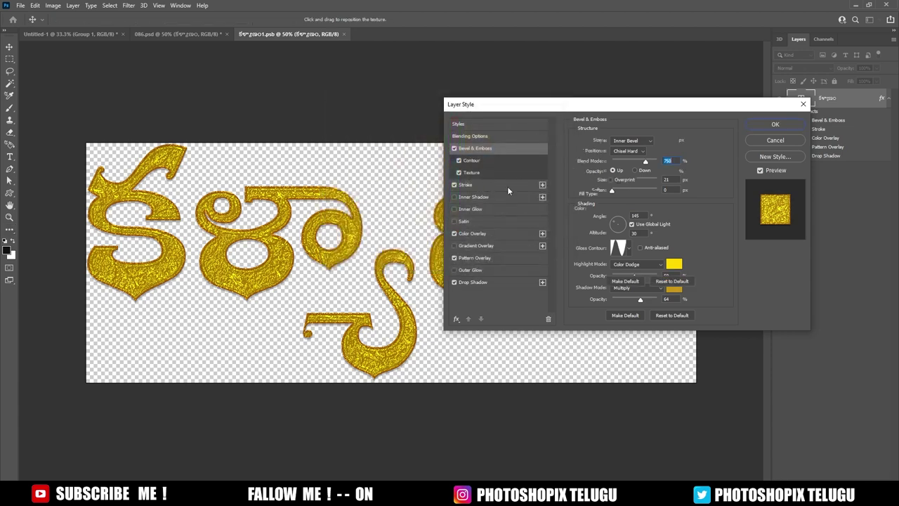
Change the stroke to brighter gold #d6a112, apply the effects and save the smart object
left_click(507, 185)
left_click(596, 208)
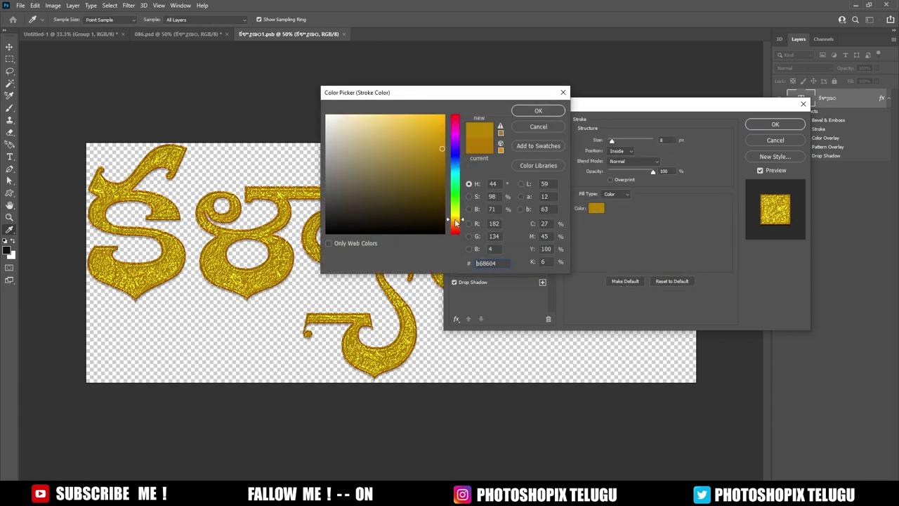
left_click(533, 112)
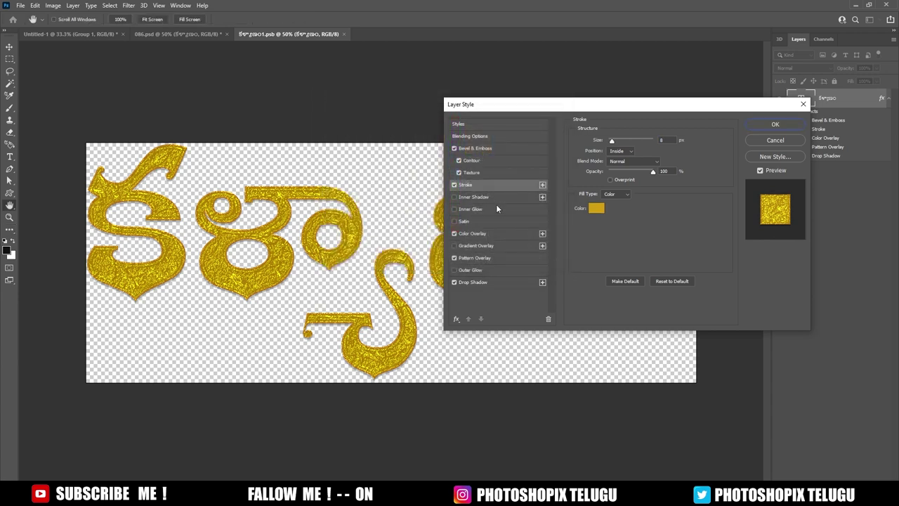
left_click(530, 234)
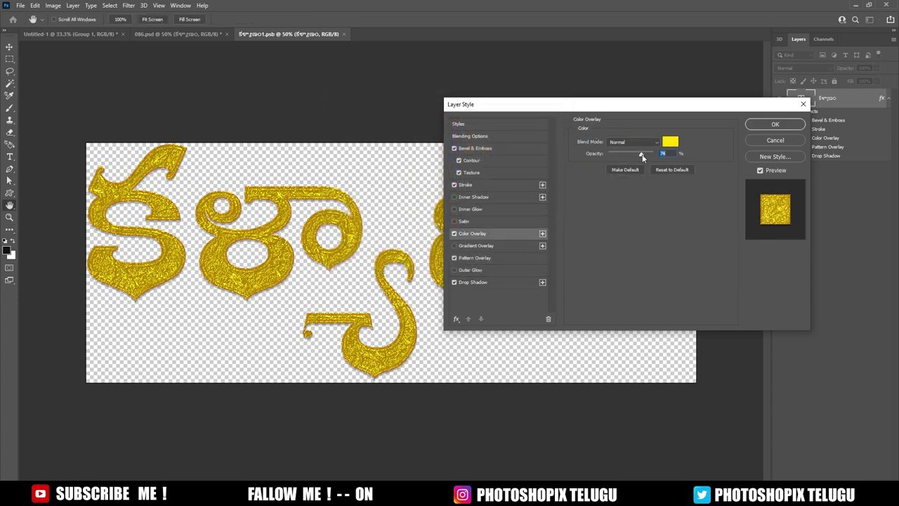
left_click(800, 124)
key("ctrl+s")
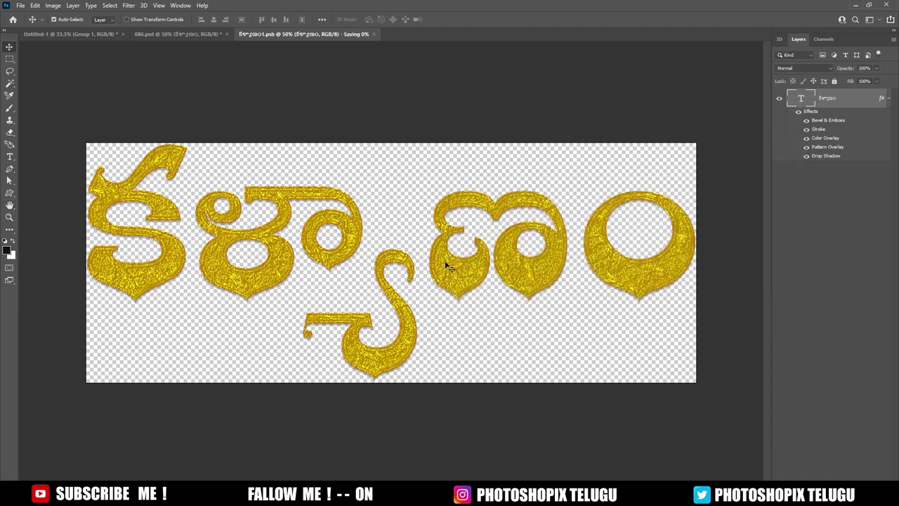
Close the కళ్యాణం.psb tab and zoom in and out on 086.psd to inspect the brighter gold title
key("ctrl+w")
scroll(424, 282, "up", 2)
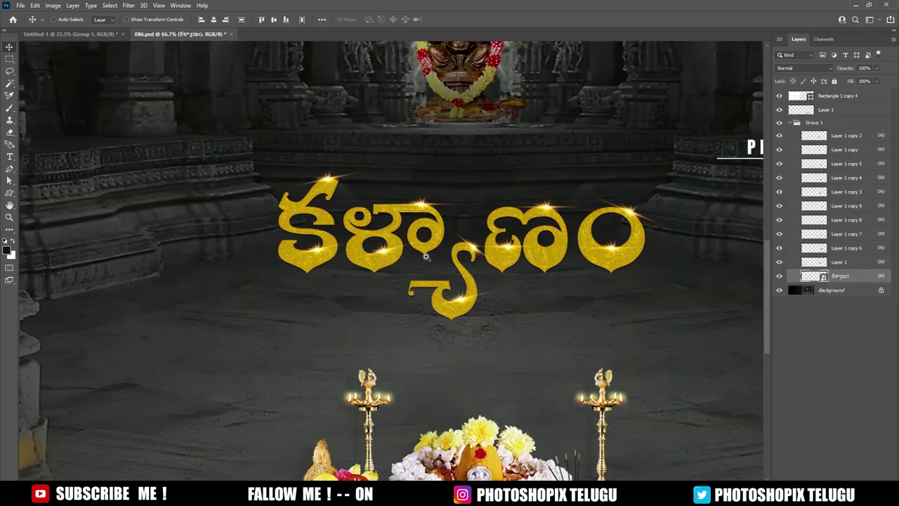
scroll(425, 257, "up", 3)
scroll(355, 243, "down", 1)
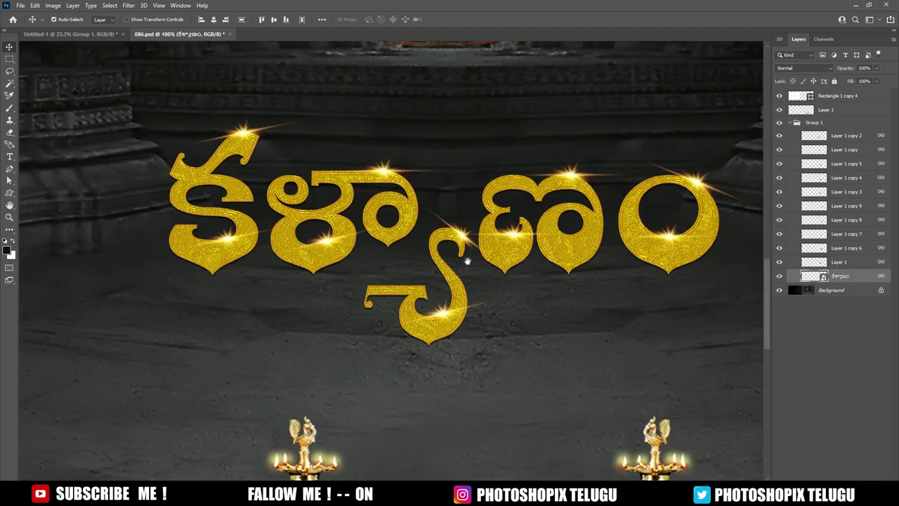
scroll(457, 254, "down", 3)
scroll(456, 253, "down", 3)
scroll(577, 258, "down", 1)
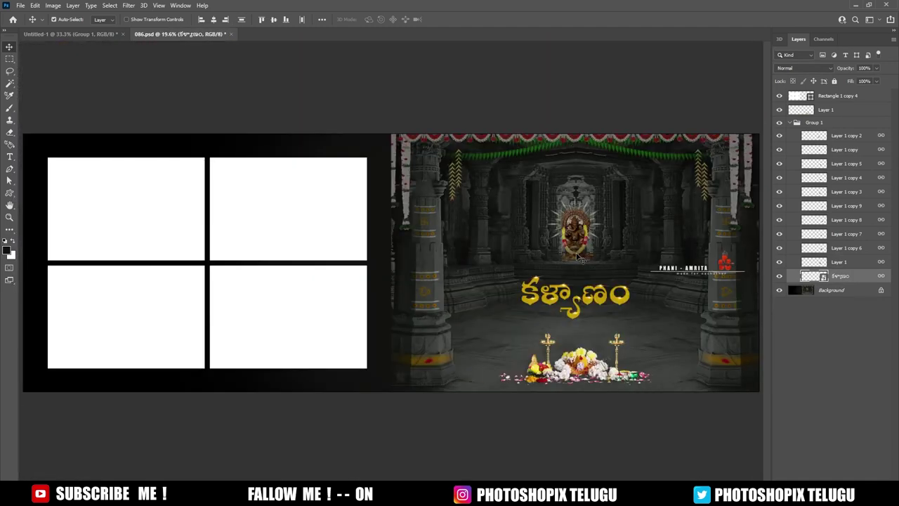
scroll(579, 262, "up", 3)
scroll(548, 277, "up", 1)
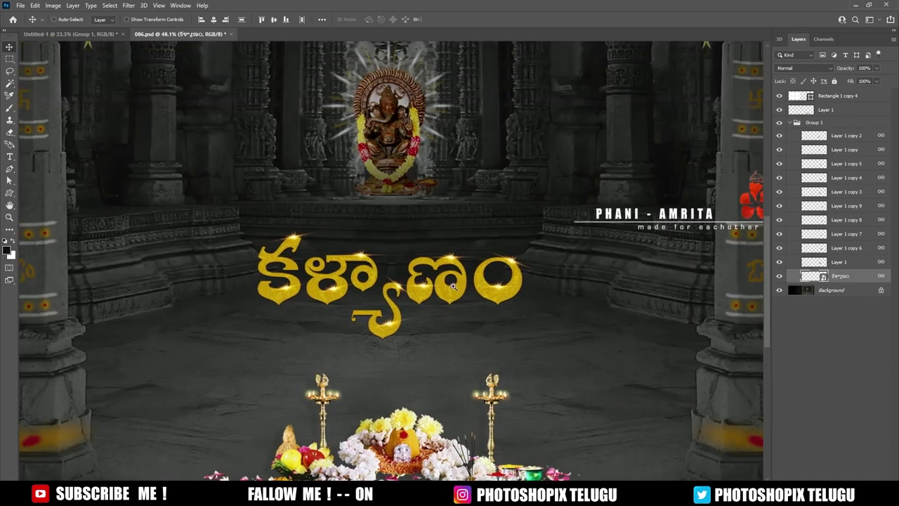
scroll(490, 294, "up", 1)
scroll(490, 294, "up", 1)
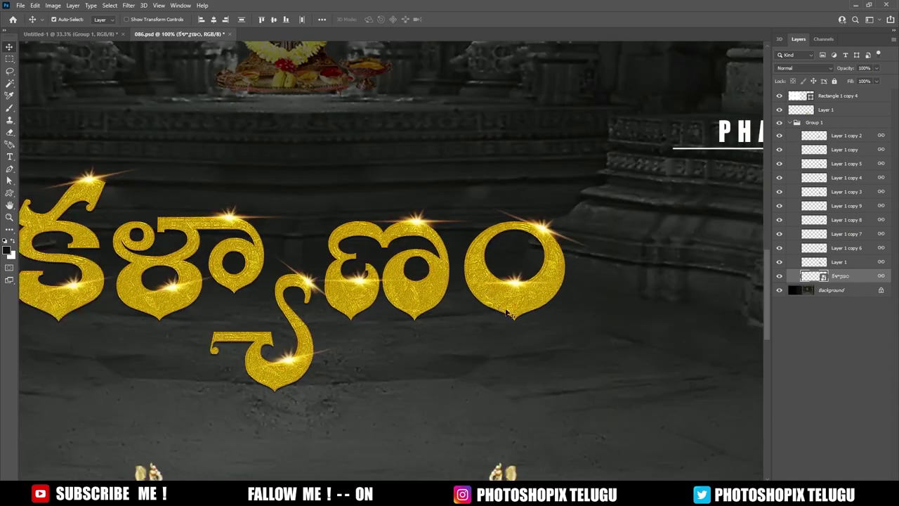
Strengthen the text's drop shadow to 96% opacity, 19 px distance and 35% spread, then save
double_click(823, 277)
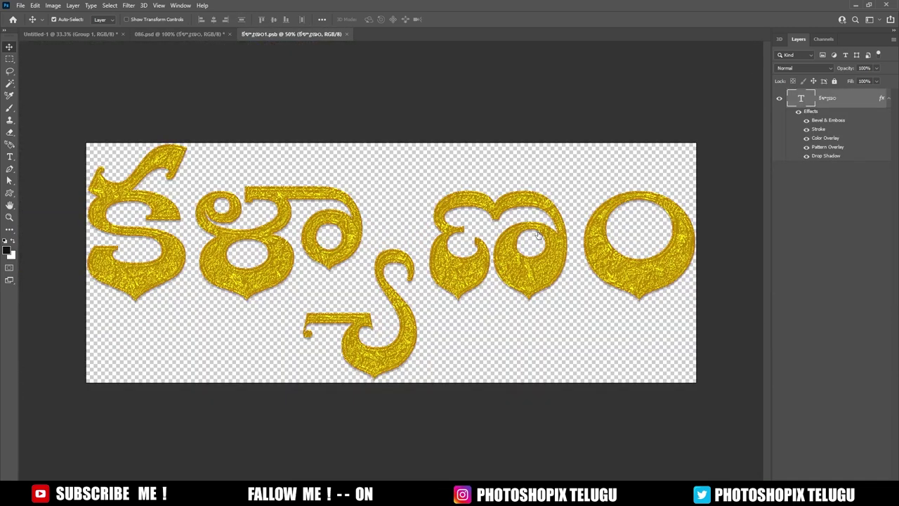
left_click_drag(638, 154, 644, 155)
mouse_move(611, 183)
left_mouse_down()
mouse_move(616, 205)
mouse_move(626, 196)
left_mouse_up()
left_click_drag(644, 154, 647, 157)
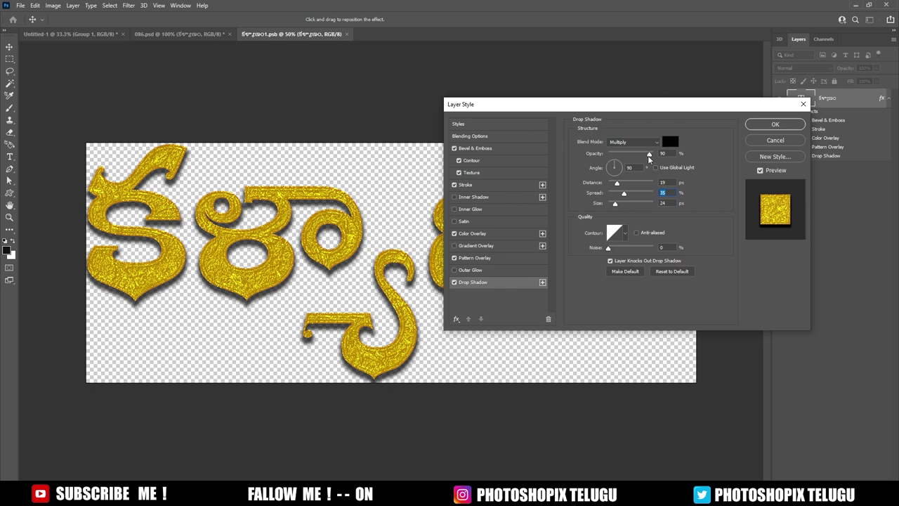
left_click(776, 125)
key("ctrl+s")
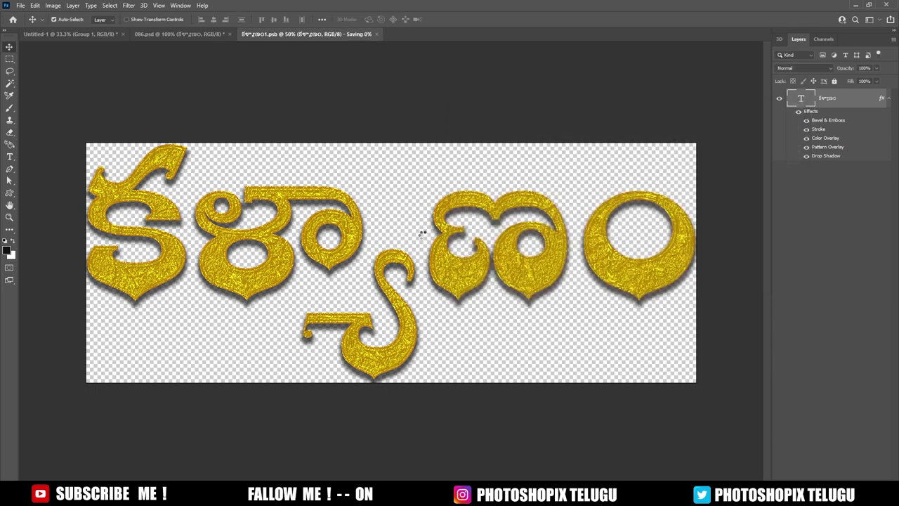
Close the smart object tab and fit the 086.psd album spread on screen, then zoom in
key("ctrl+w")
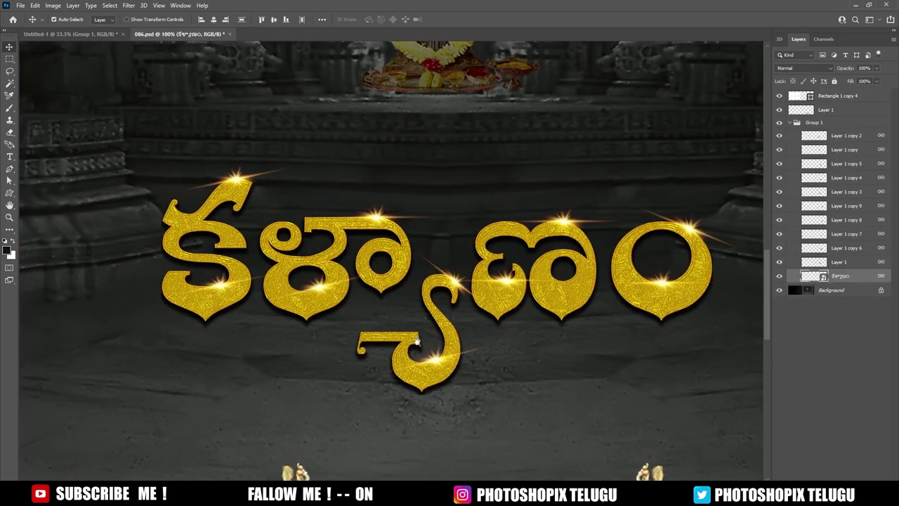
key("ctrl+0")
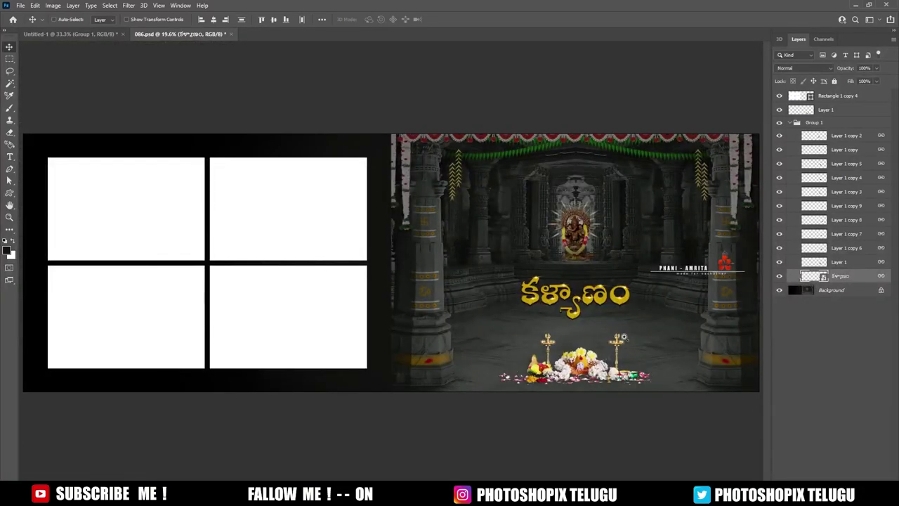
scroll(624, 338, "up", 2)
scroll(495, 275, "up", 1)
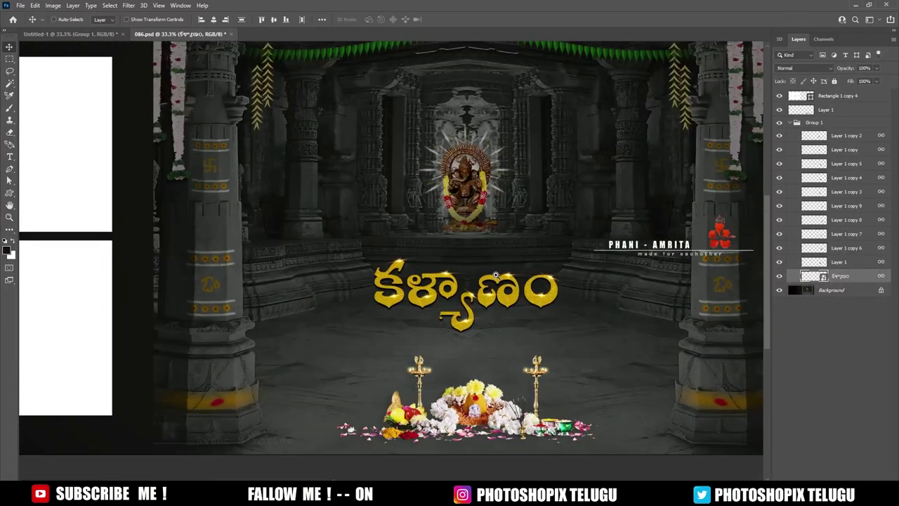
scroll(496, 275, "up", 3)
scroll(505, 278, "up", 1)
scroll(529, 284, "up", 2)
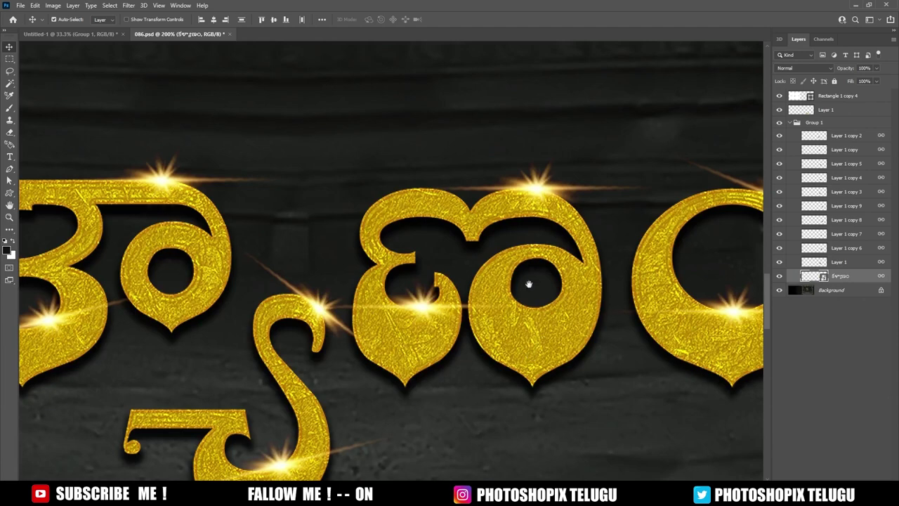
scroll(404, 285, "down", 1)
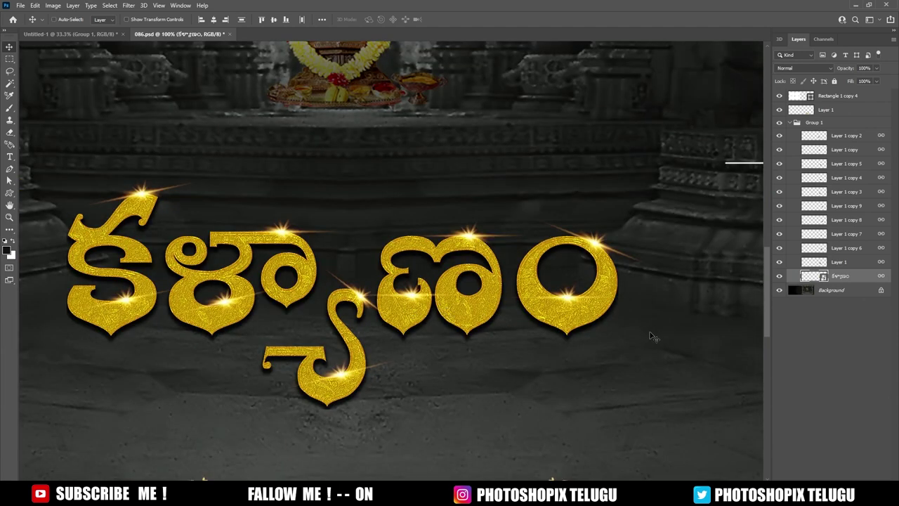
Scale the gold title down around its centre with Free Transform and commit it
key("ctrl+t")
left_click_drag(679, 420, 560, 358)
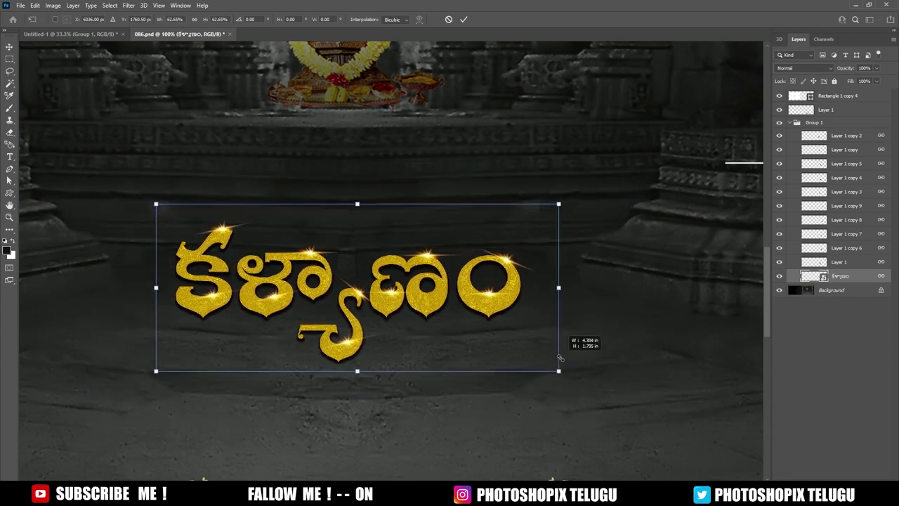
key("Return")
scroll(329, 281, "up", 1)
scroll(328, 281, "up", 1)
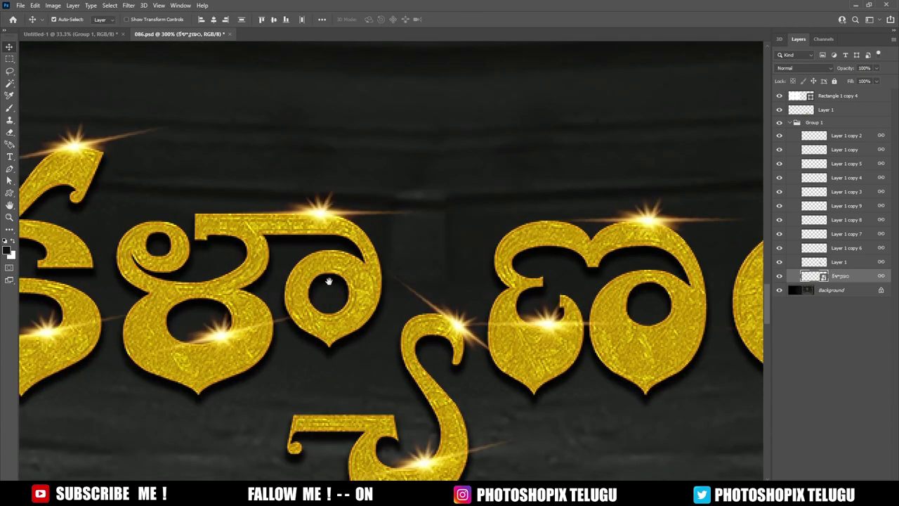
scroll(404, 282, "down", 1)
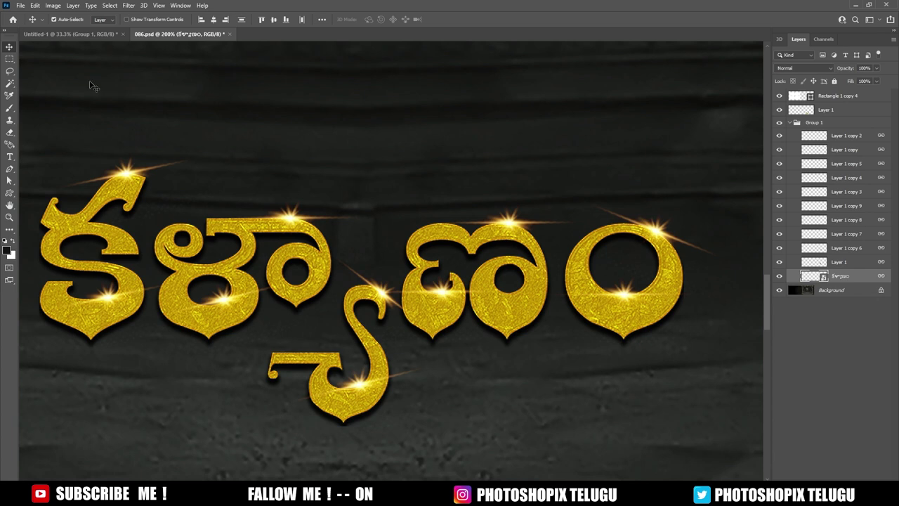
Open the Layer menu to show the Layer Style commands
left_click(73, 6)
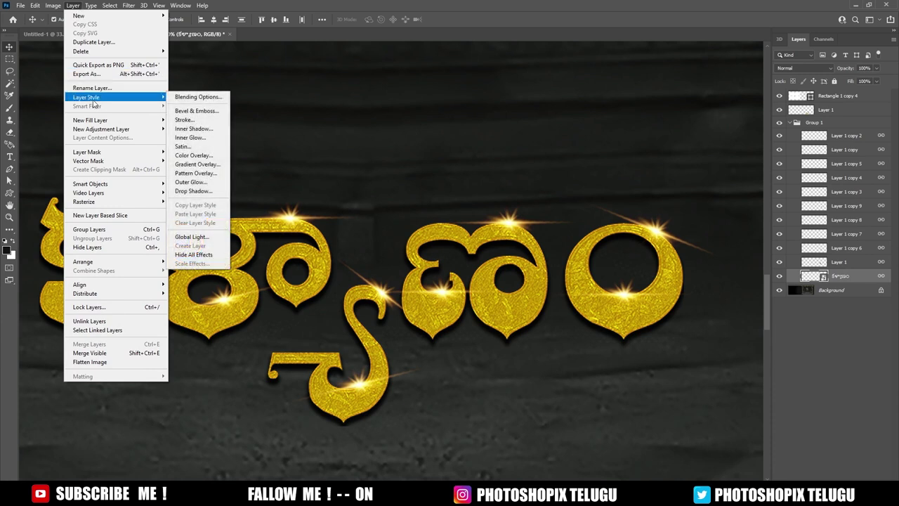
Scale the gold text's layer effects to 80% with Scale Effects and save the .psb
mouse_move(86, 97)
left_click(825, 279)
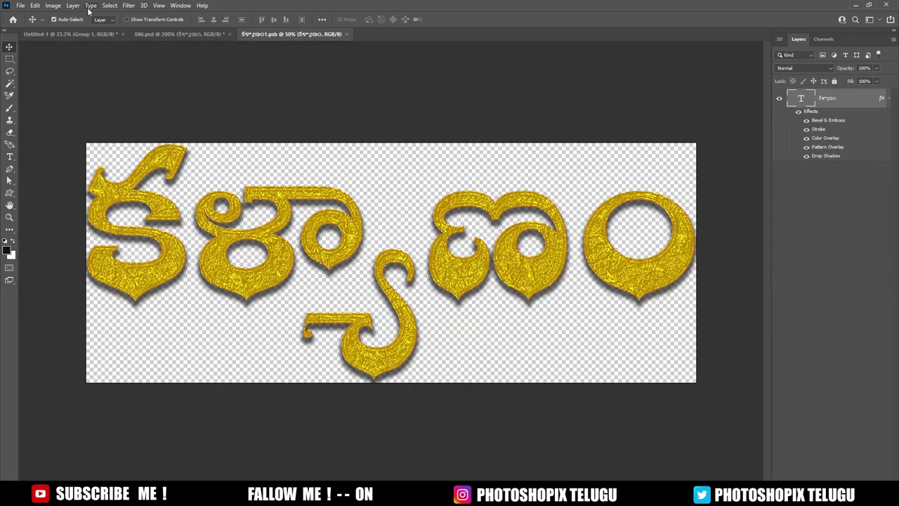
left_click(73, 6)
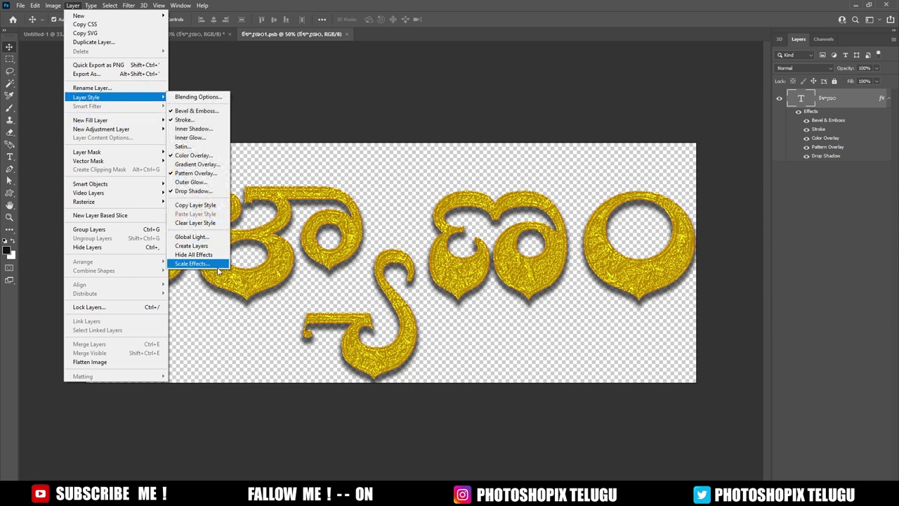
left_click(191, 263)
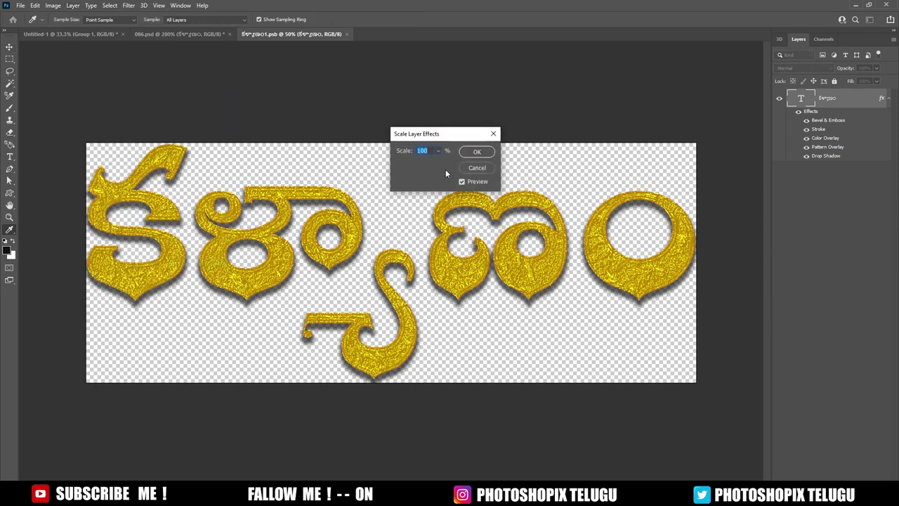
left_click(438, 151)
left_click_drag(440, 163, 436, 165)
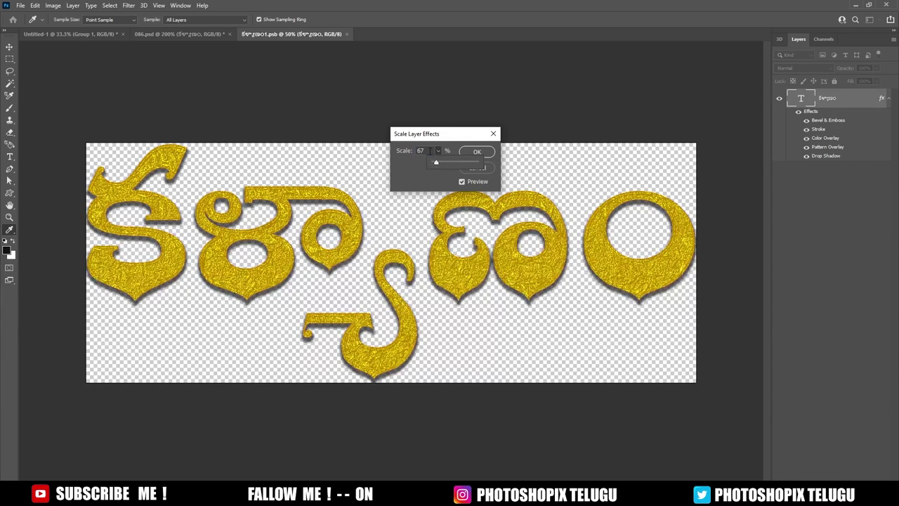
double_click(422, 150)
type("80")
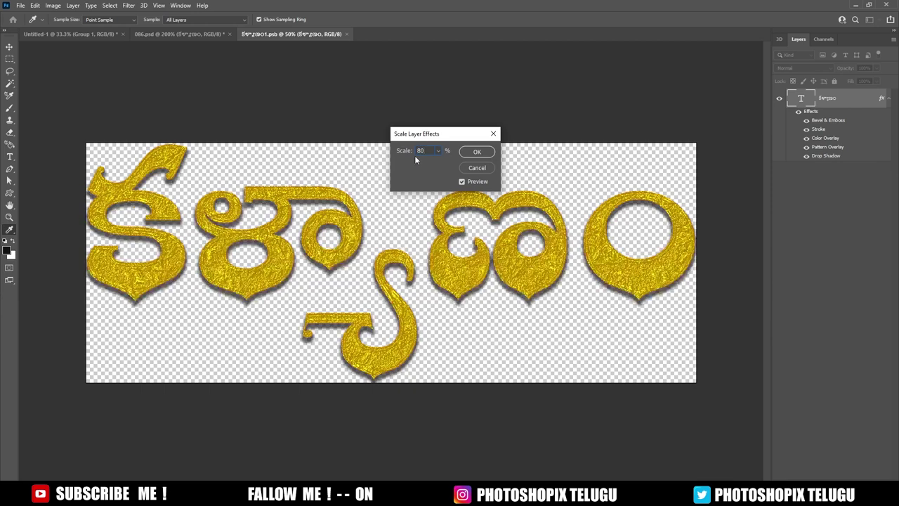
left_click(477, 152)
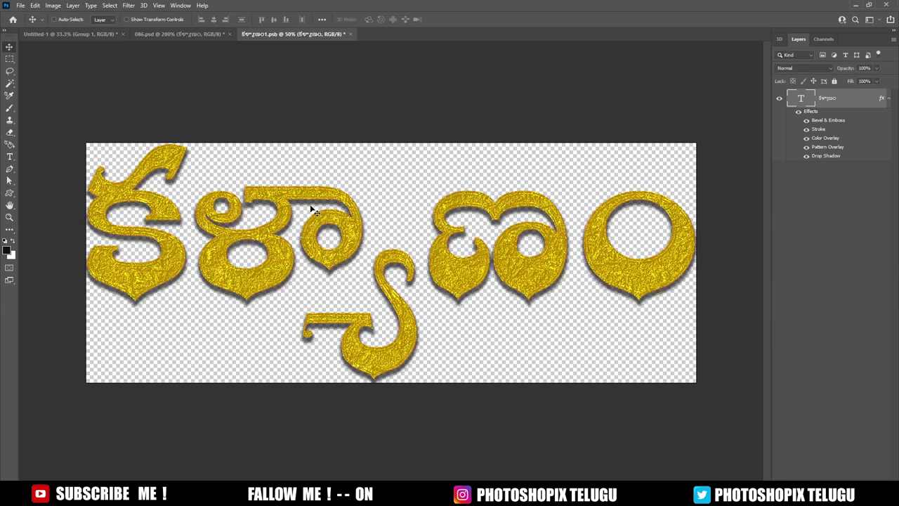
key("ctrl+s")
Close the .psb, zoom out on the template, then merge the sparkle and text layers and undo the merge
key("ctrl+w")
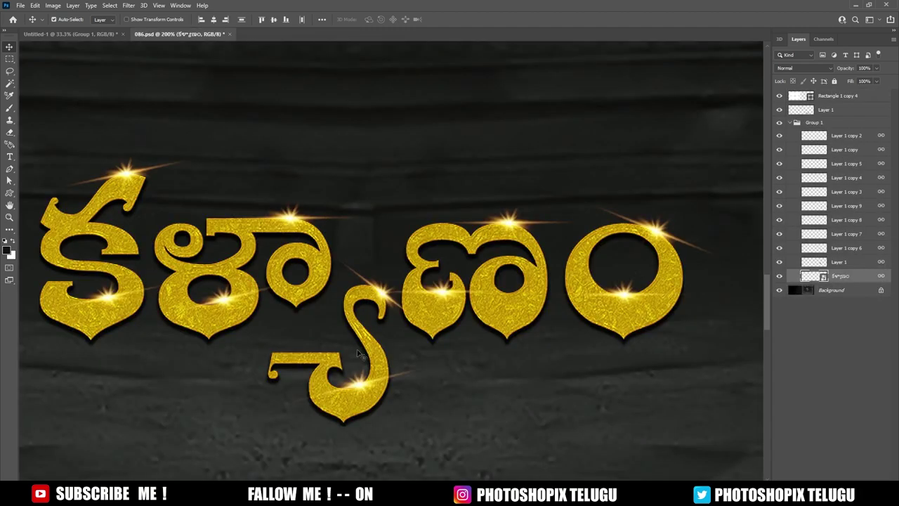
scroll(394, 330, "down", 2)
scroll(427, 302, "down", 1)
scroll(430, 304, "down", 1)
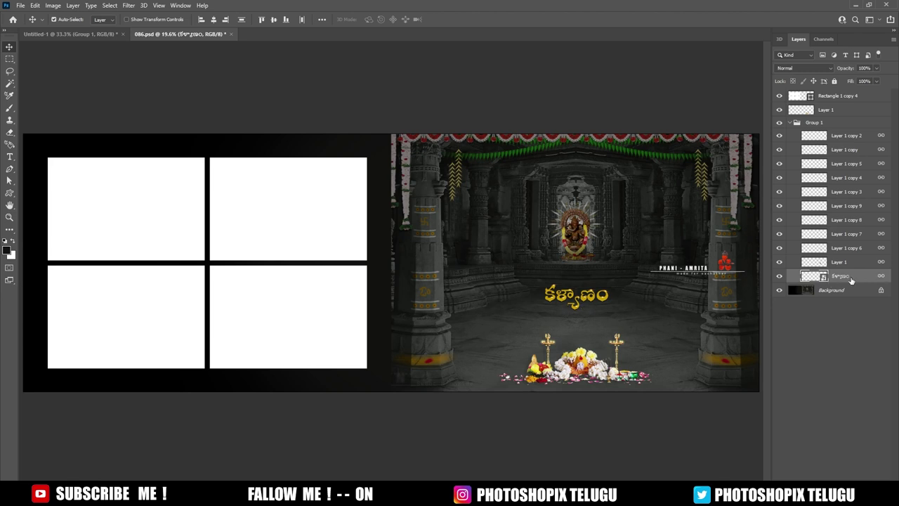
left_click(839, 136, "shift")
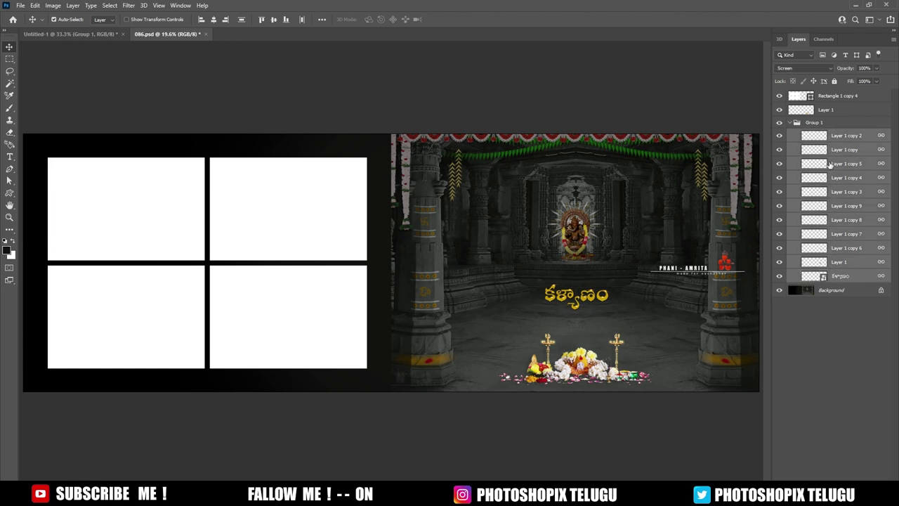
key("ctrl+e")
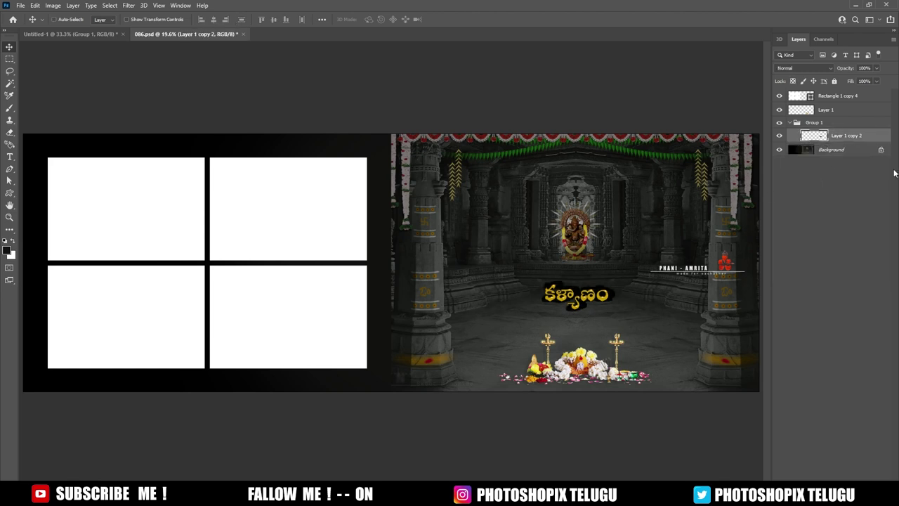
key("ctrl+z")
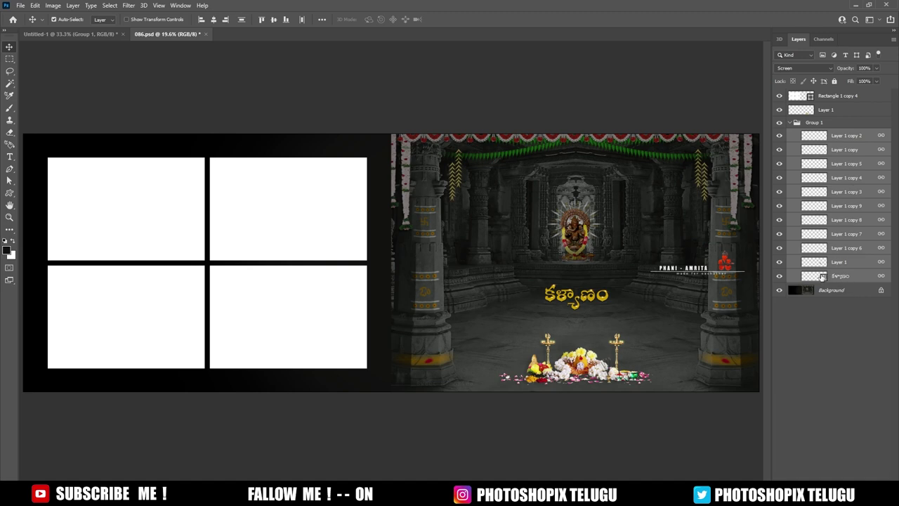
Turn off the text's drop shadow, save and close the smart object, then merge the layers and undo the merge
double_click(823, 276)
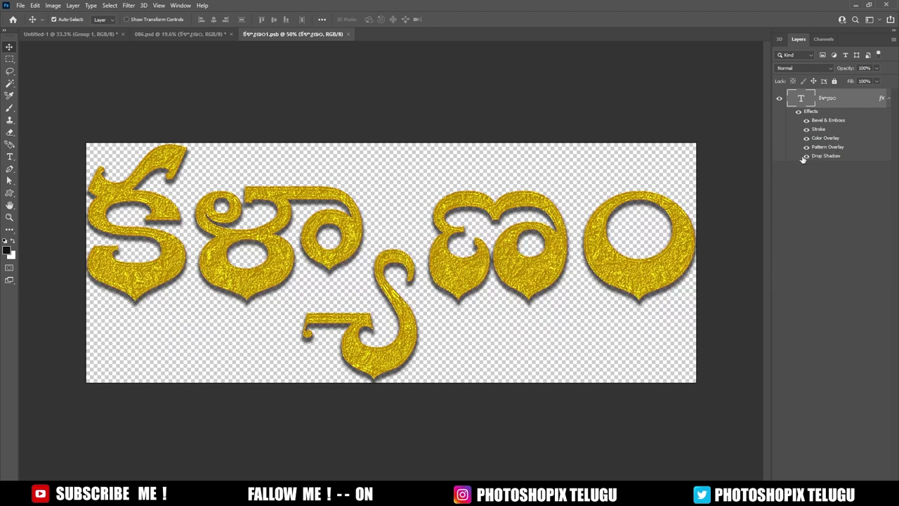
left_click(806, 155)
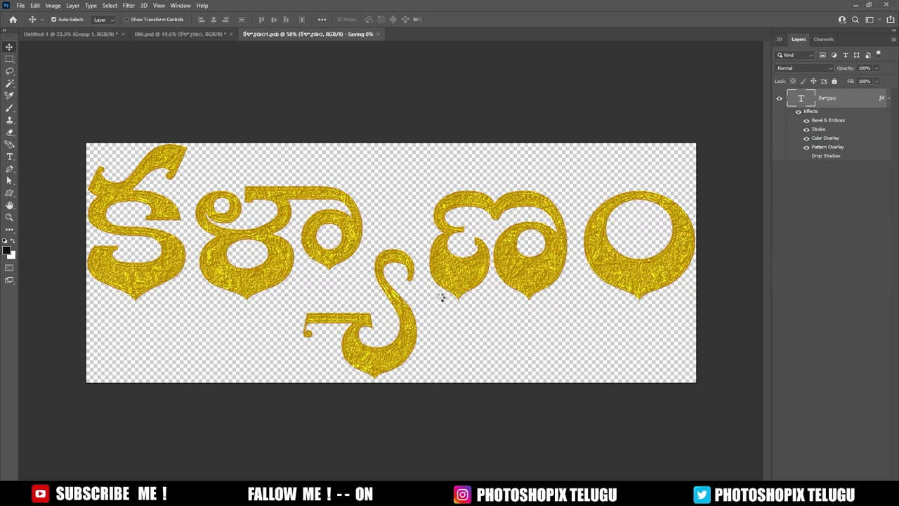
key("ctrl+s")
key("ctrl+w")
left_click(843, 136, "shift")
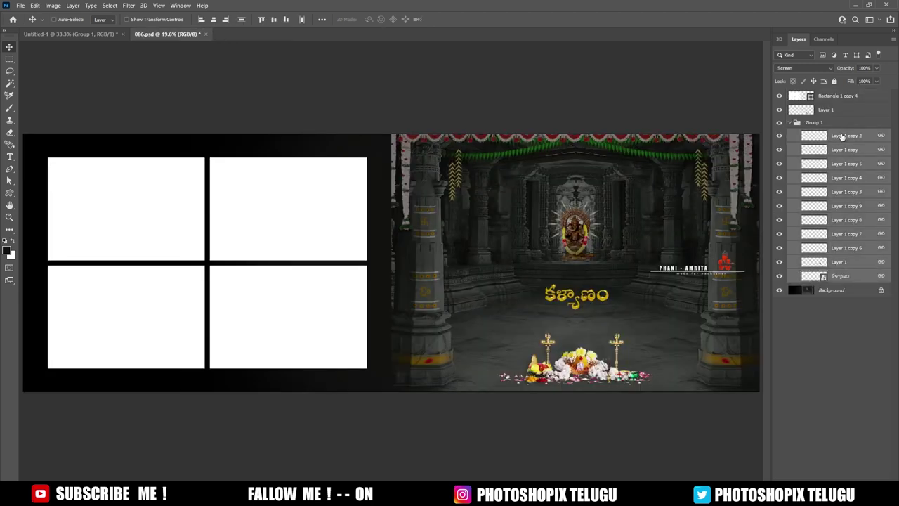
key("ctrl+e")
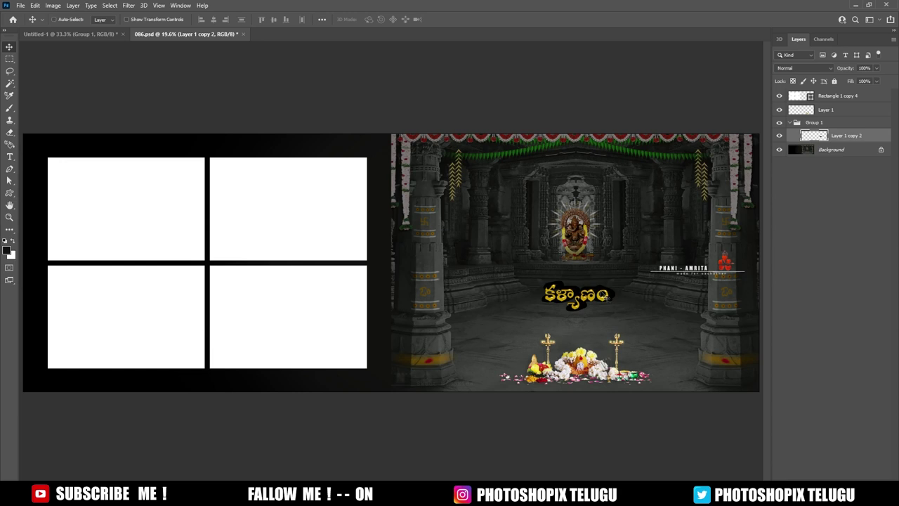
key("ctrl+z")
Hide all star sparkle layers in Group 1, including the sparkle on Layer 1
left_click(846, 276)
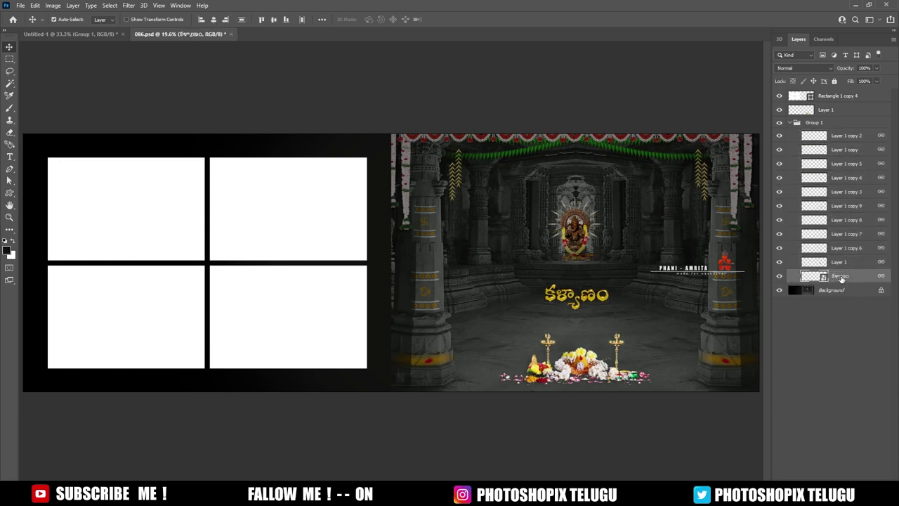
right_click(842, 279)
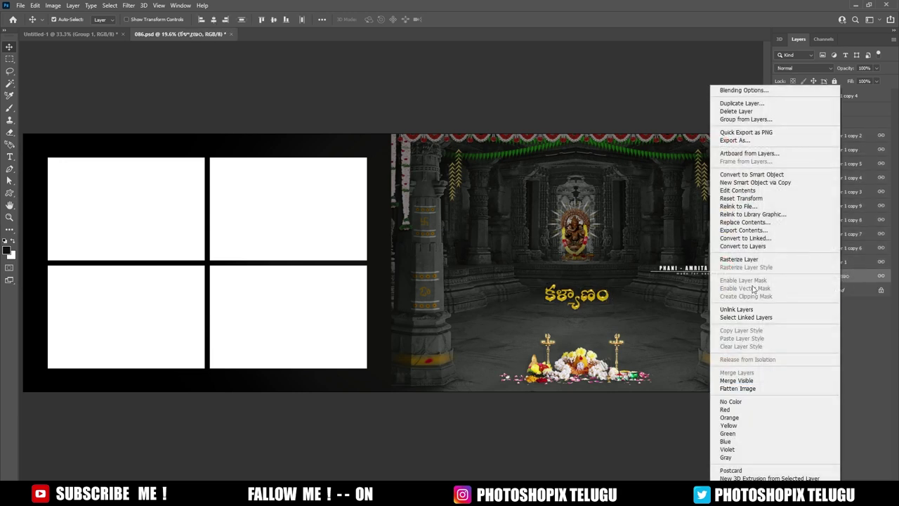
left_click(744, 259)
left_click(848, 137, "shift")
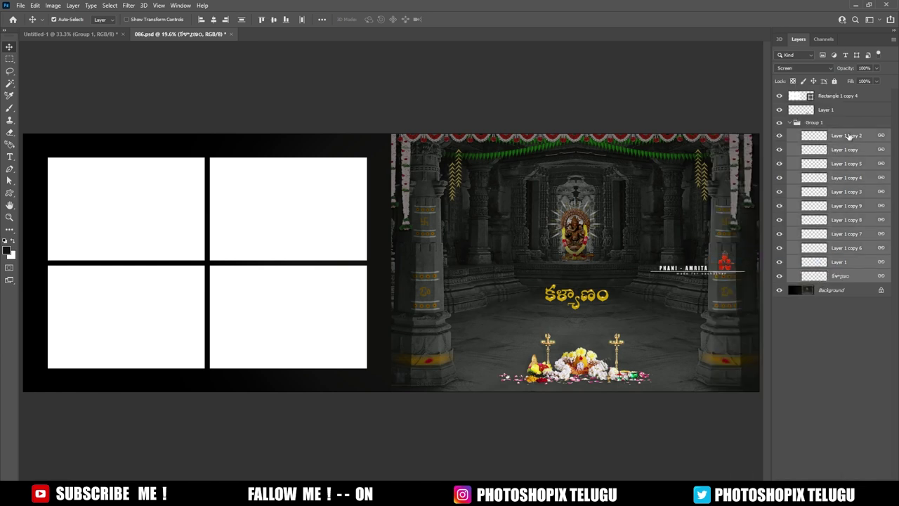
left_click(856, 264)
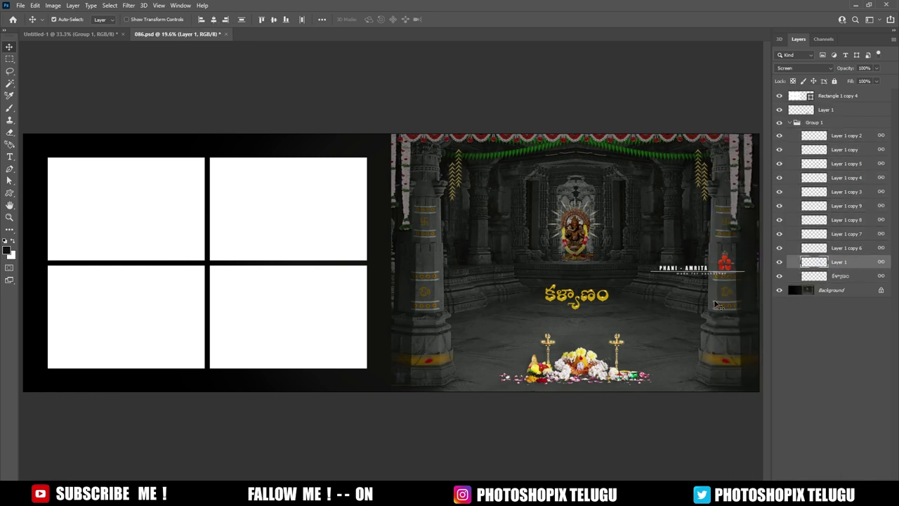
scroll(716, 303, "up", 2)
scroll(638, 311, "up", 2)
scroll(611, 302, "up", 2)
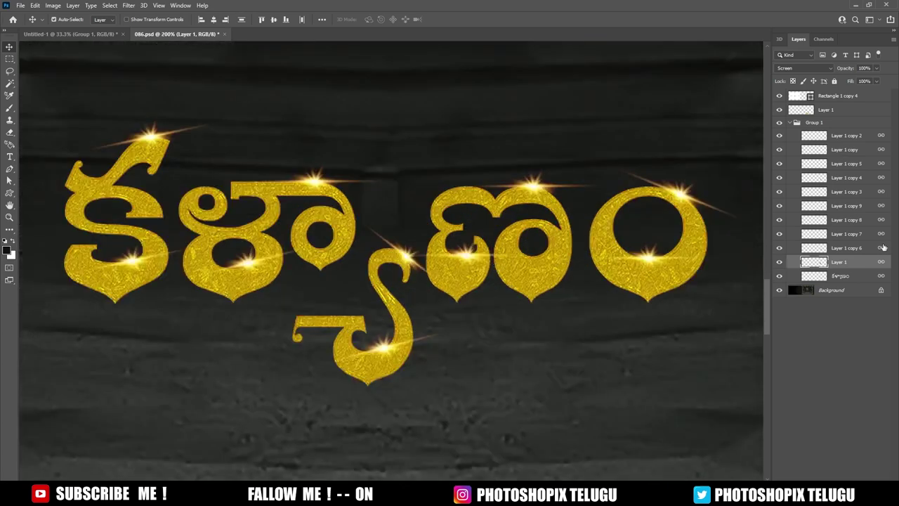
left_click_drag(779, 247, 778, 136)
left_click_drag(459, 328, 466, 363)
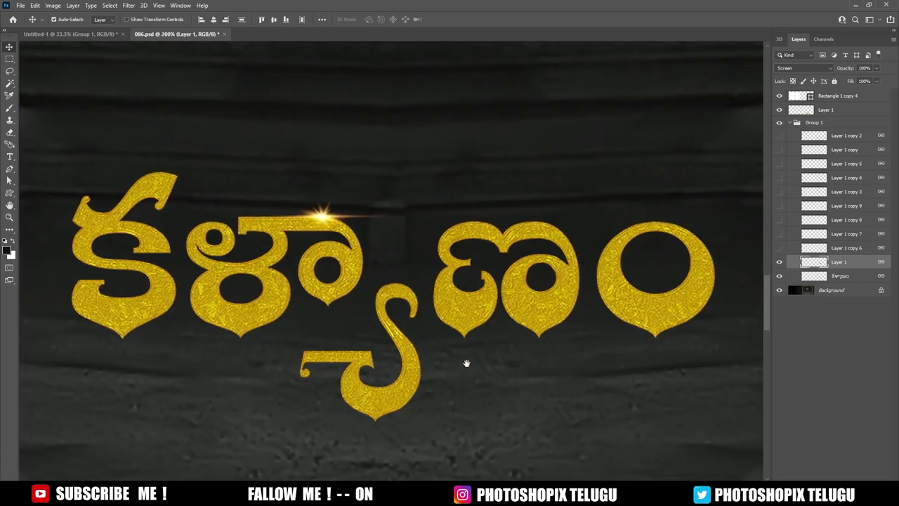
key("ctrl+minus")
left_click(779, 261)
Cancel a stray text entry, nudge the కళ్యాణం text slightly down-left, and fit the template on screen
left_click(346, 316)
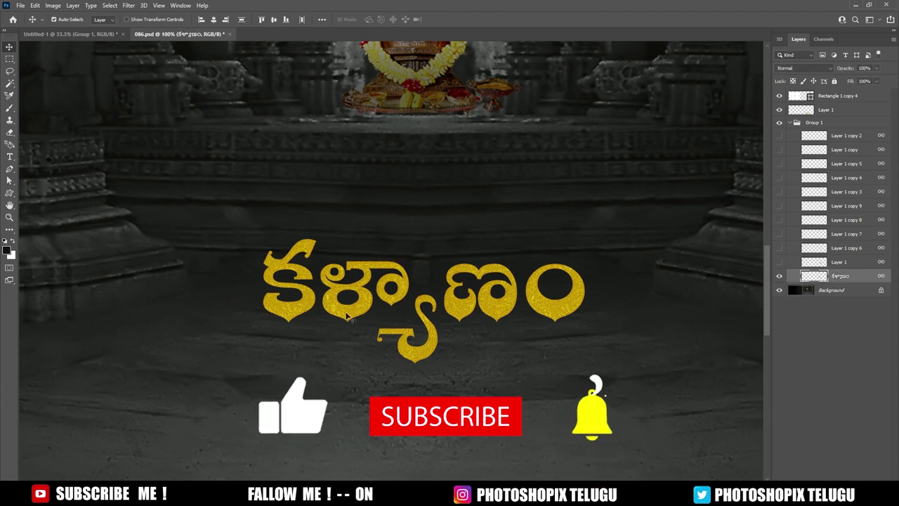
key("t")
left_click(454, 306)
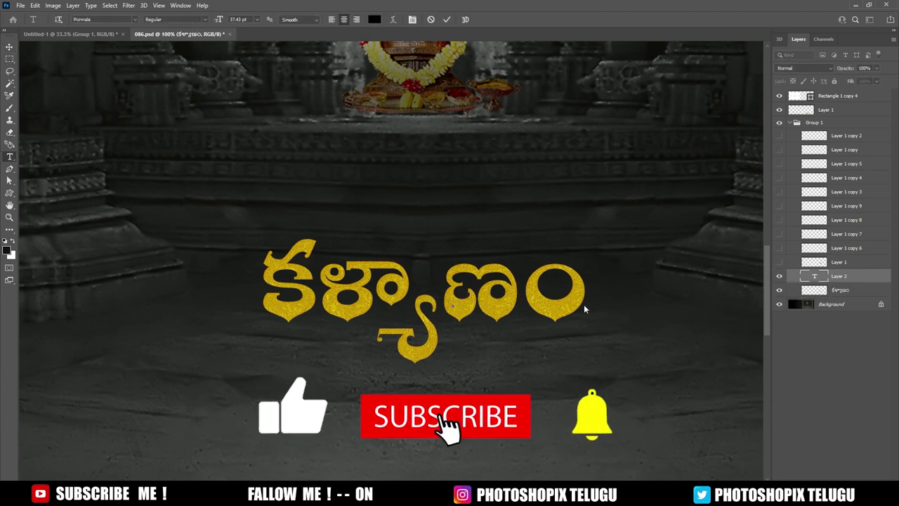
key("Escape")
key("v")
left_click_drag(584, 304, 589, 309)
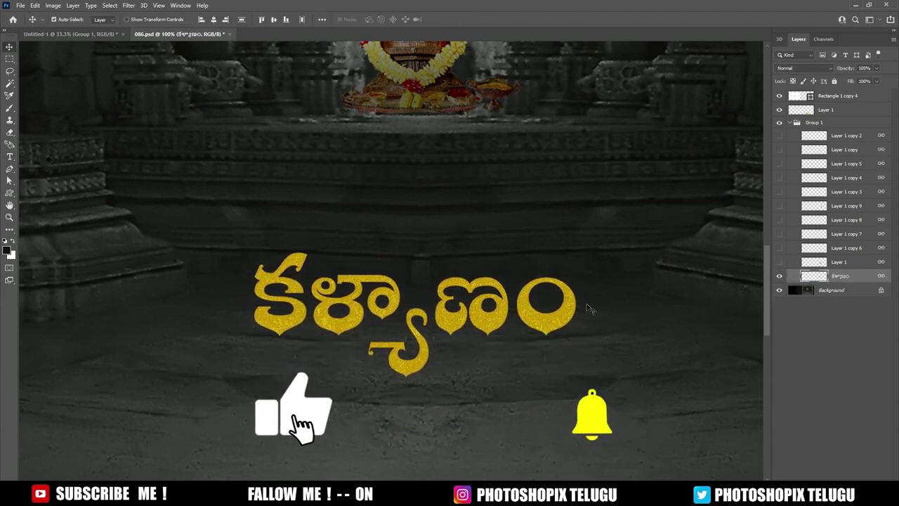
key("ctrl+0")
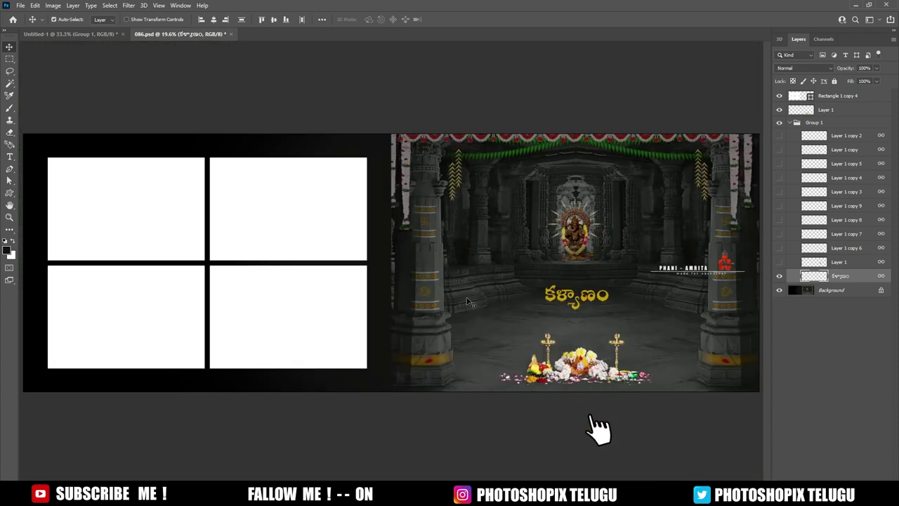
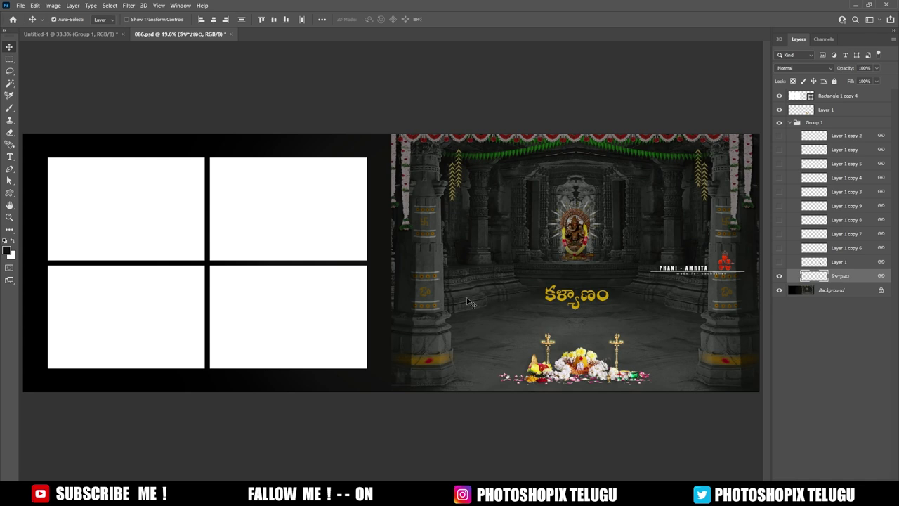
Turn on every Group 1 sparkle layer so glints appear over the gold Kalyanam title
scroll(559, 310, "up", 3)
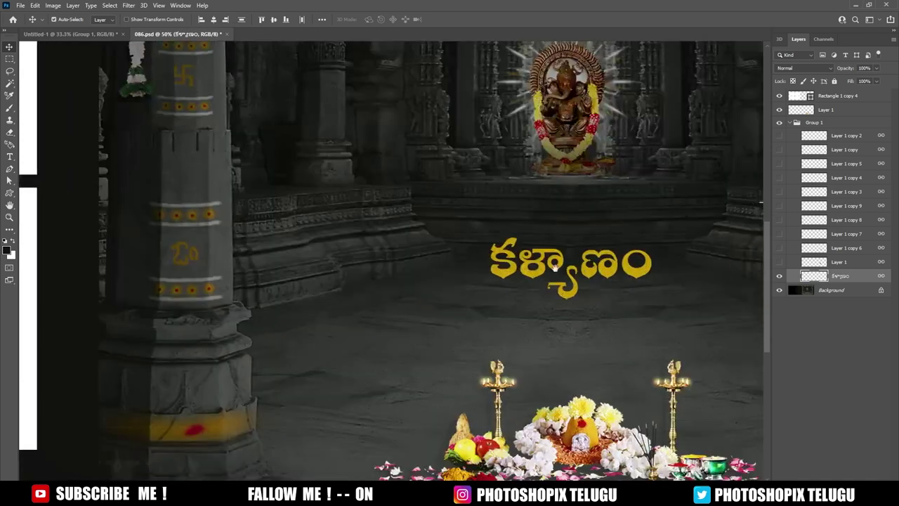
scroll(391, 263, "up", 1)
scroll(393, 263, "up", 1)
left_click_drag(393, 271, 521, 311)
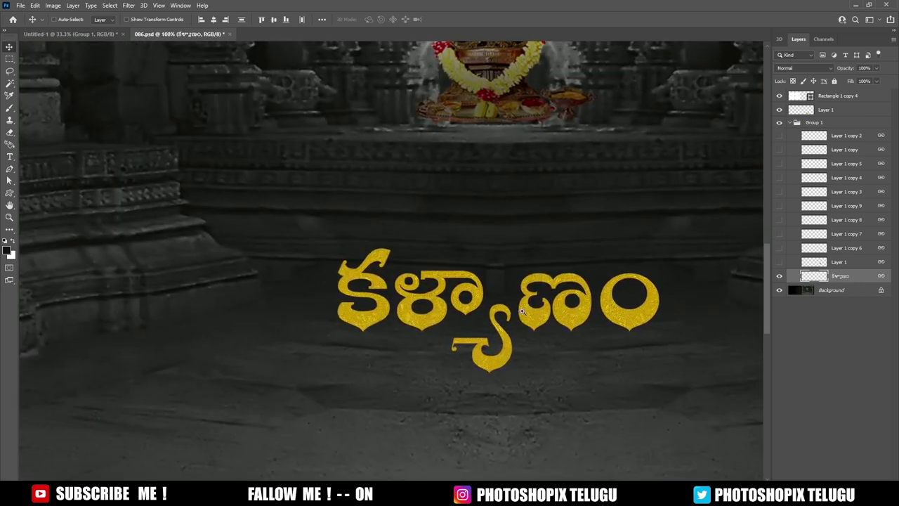
scroll(522, 312, "up", 3)
scroll(541, 326, "down", 1)
scroll(518, 321, "down", 2)
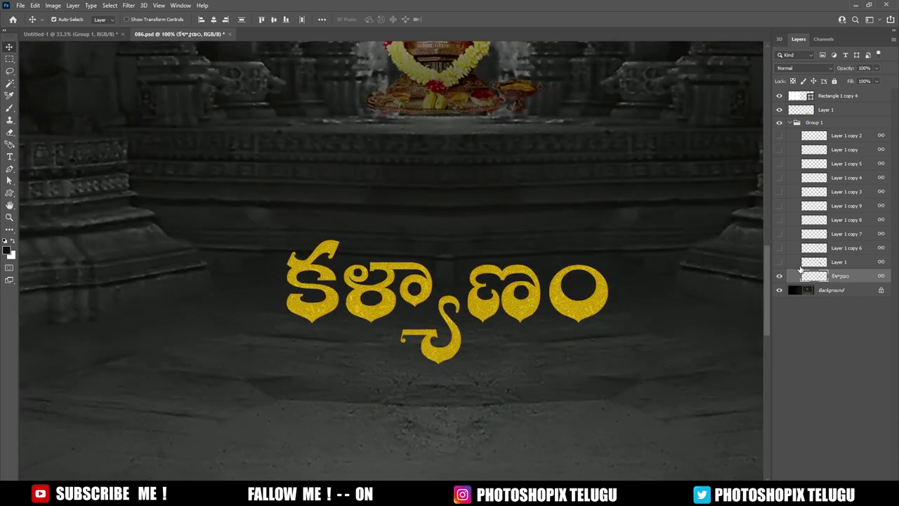
left_click_drag(778, 261, 779, 138)
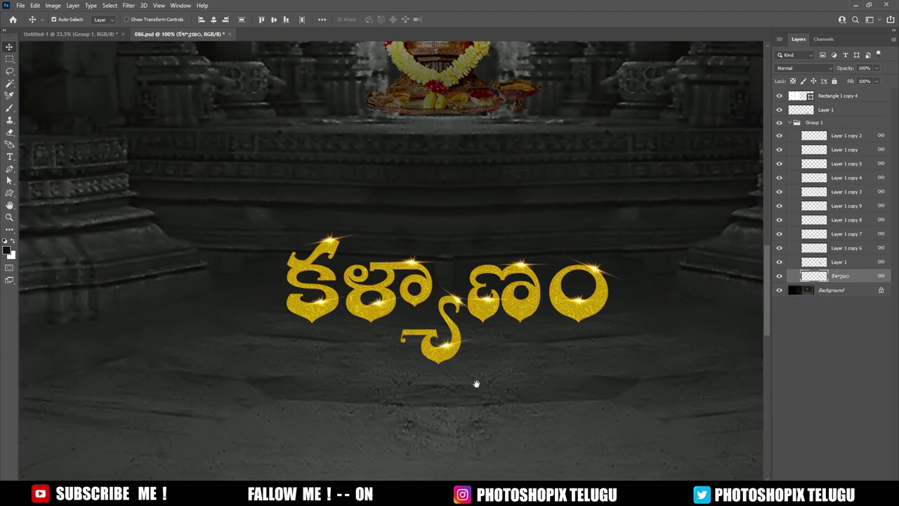
scroll(476, 383, "down", 1)
scroll(455, 335, "down", 4)
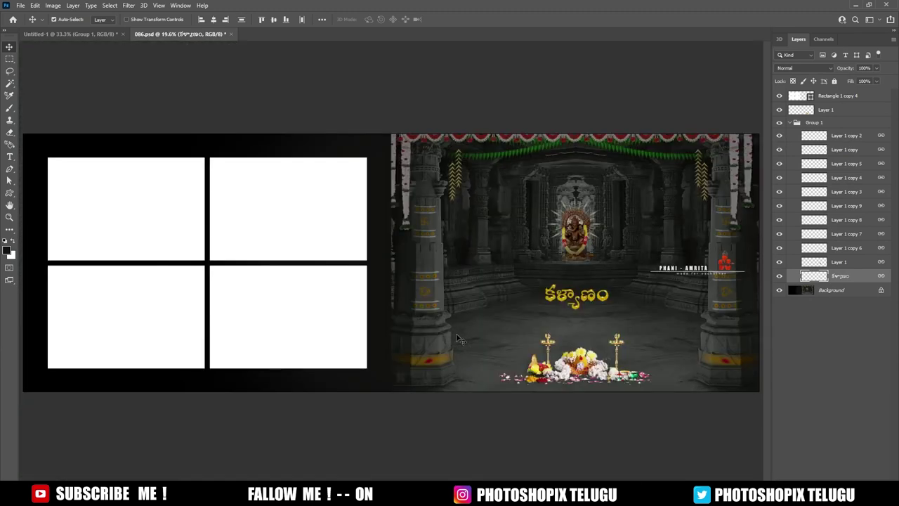